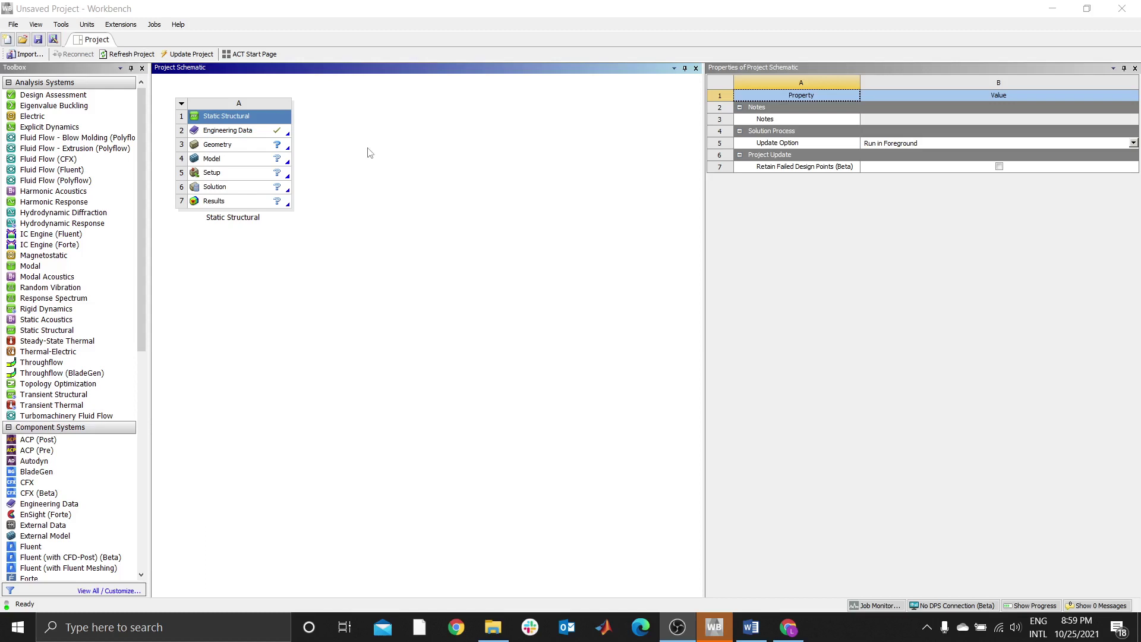
left_click(235, 149)
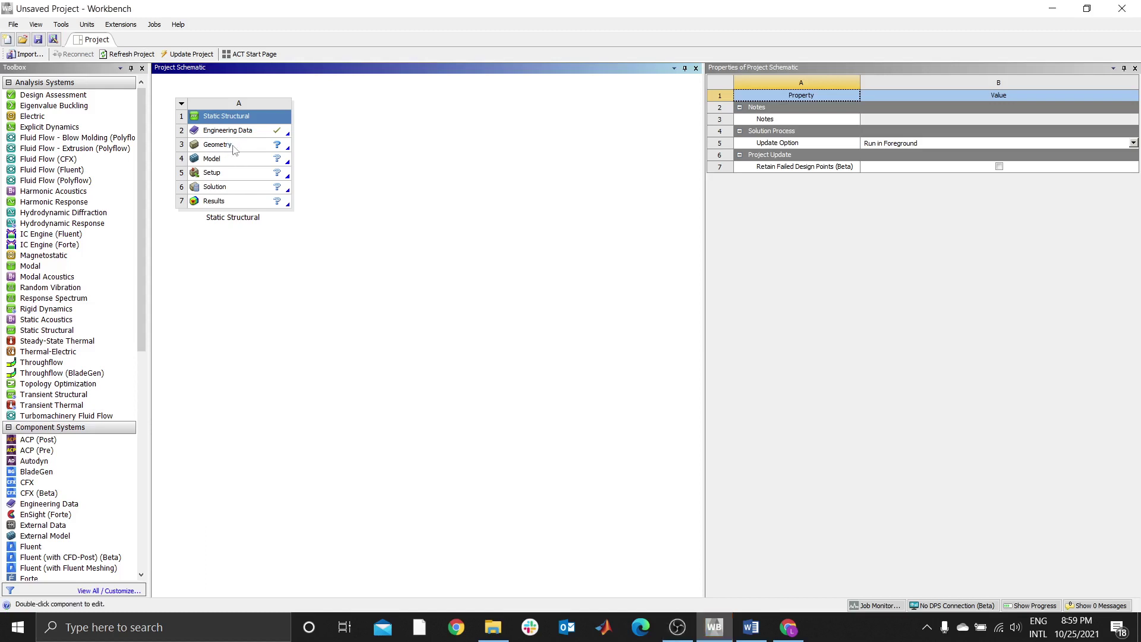
right_click(234, 149)
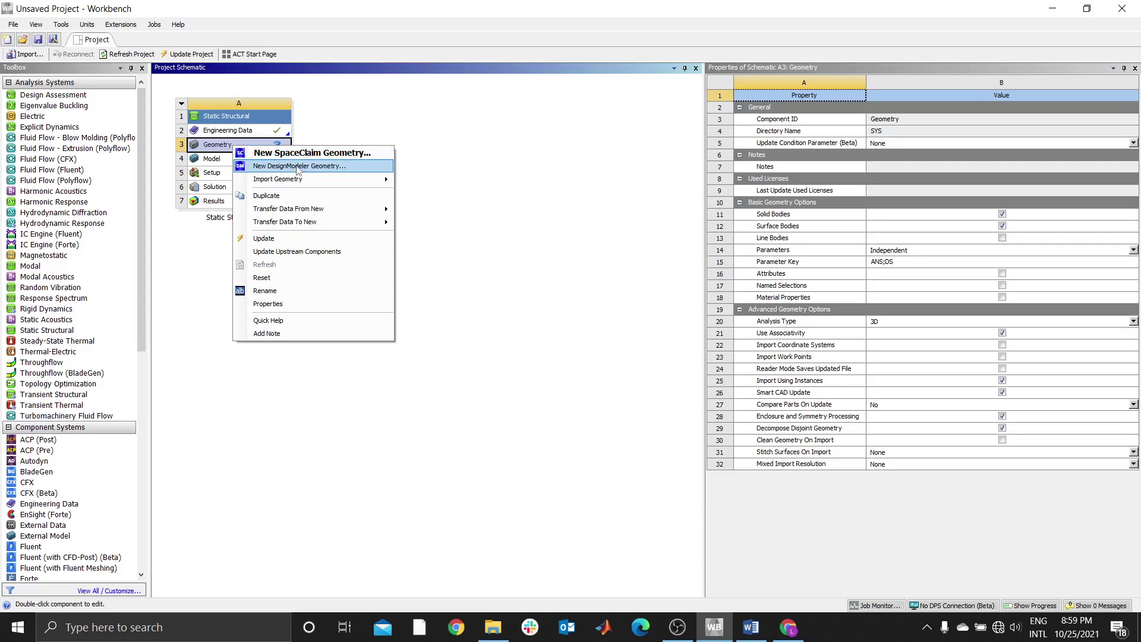
mouse_move(271, 183)
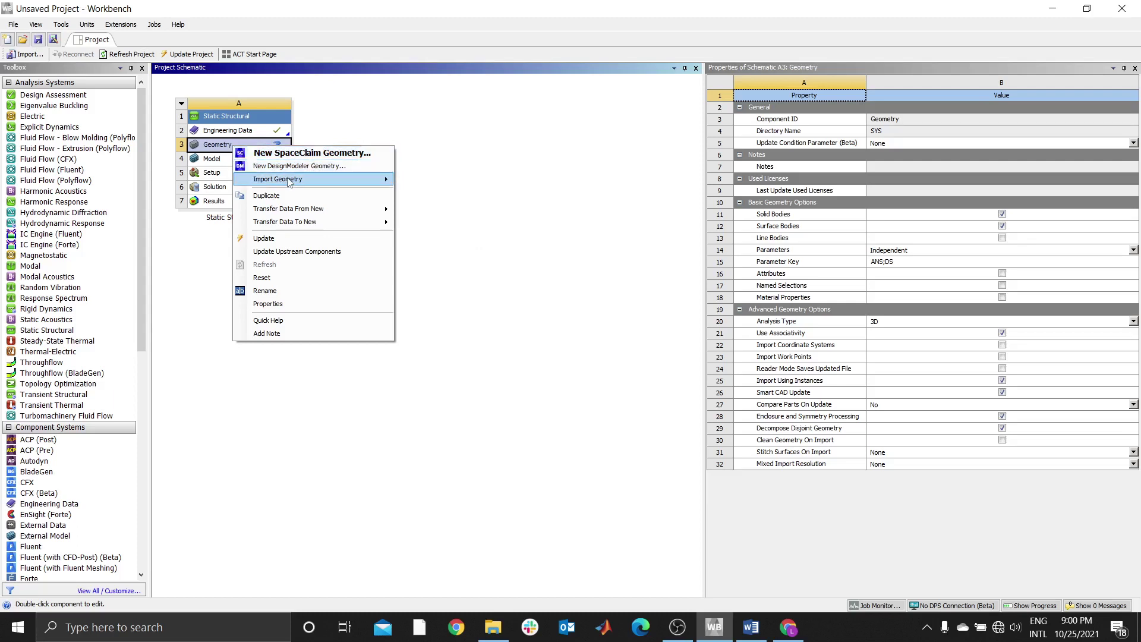
mouse_move(316, 178)
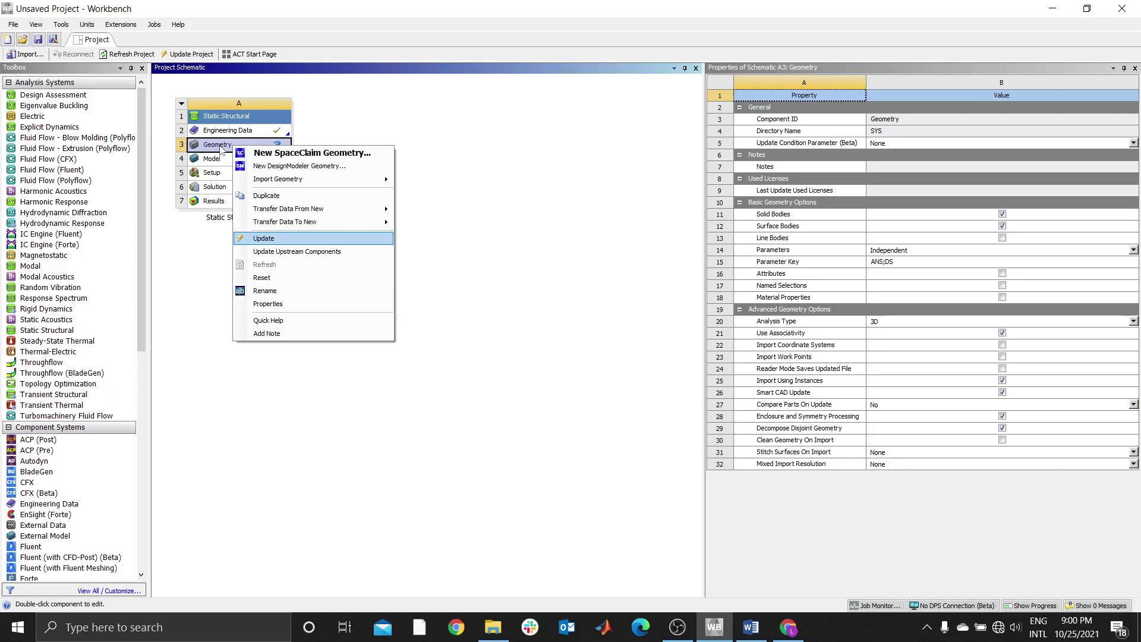
left_click(343, 117)
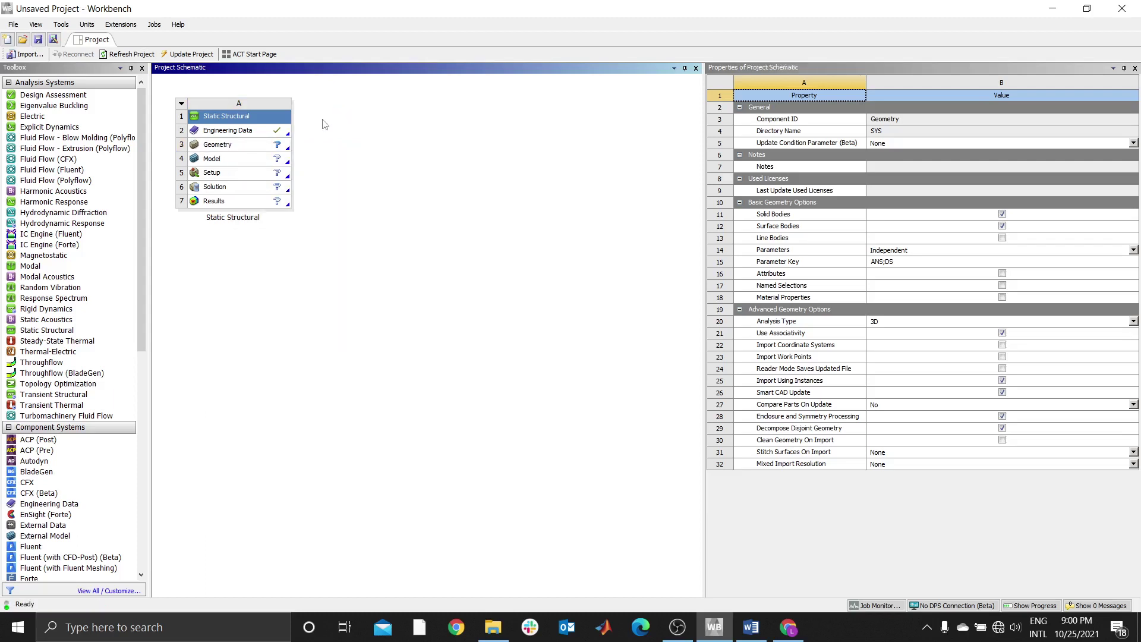
Create a new DesignModeler geometry for the Static Structural system.
left_click(267, 151)
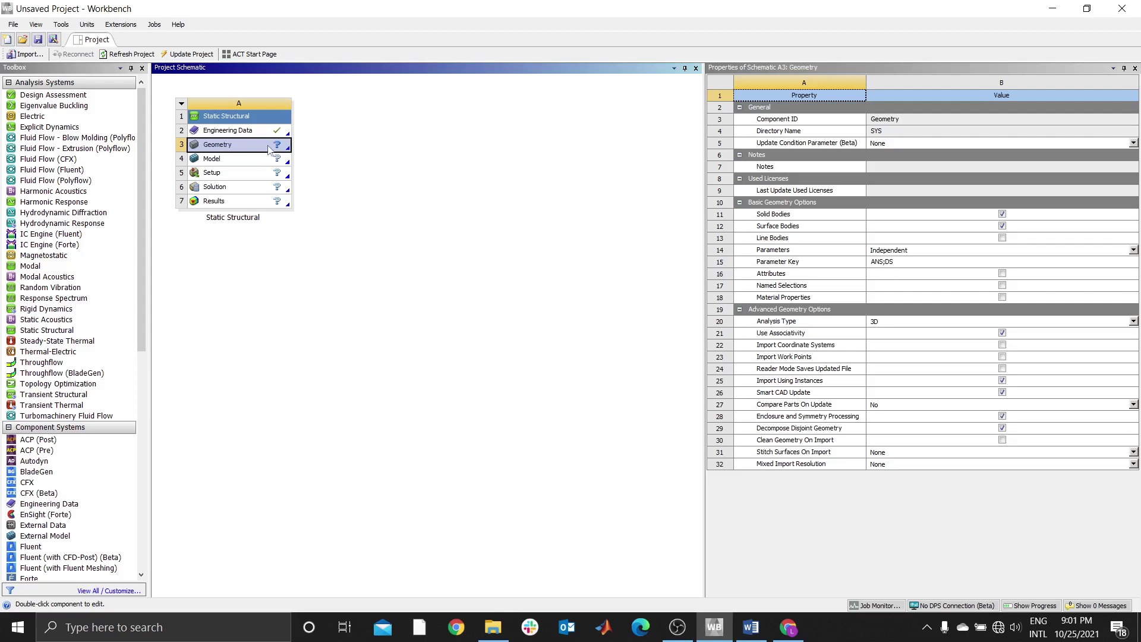
right_click(268, 148)
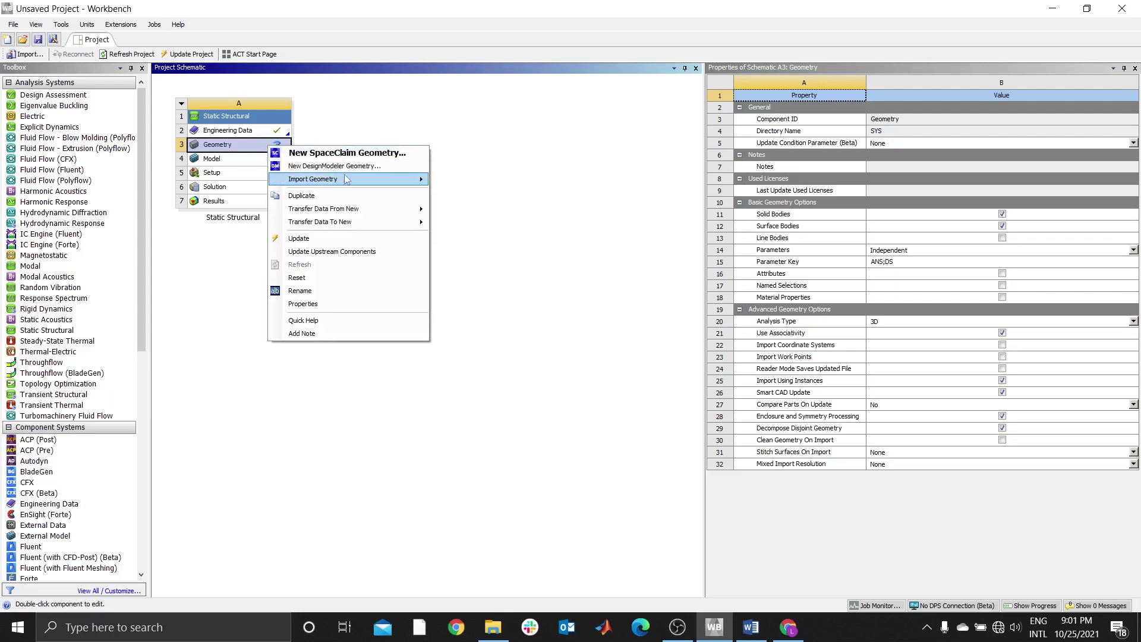
left_click(336, 167)
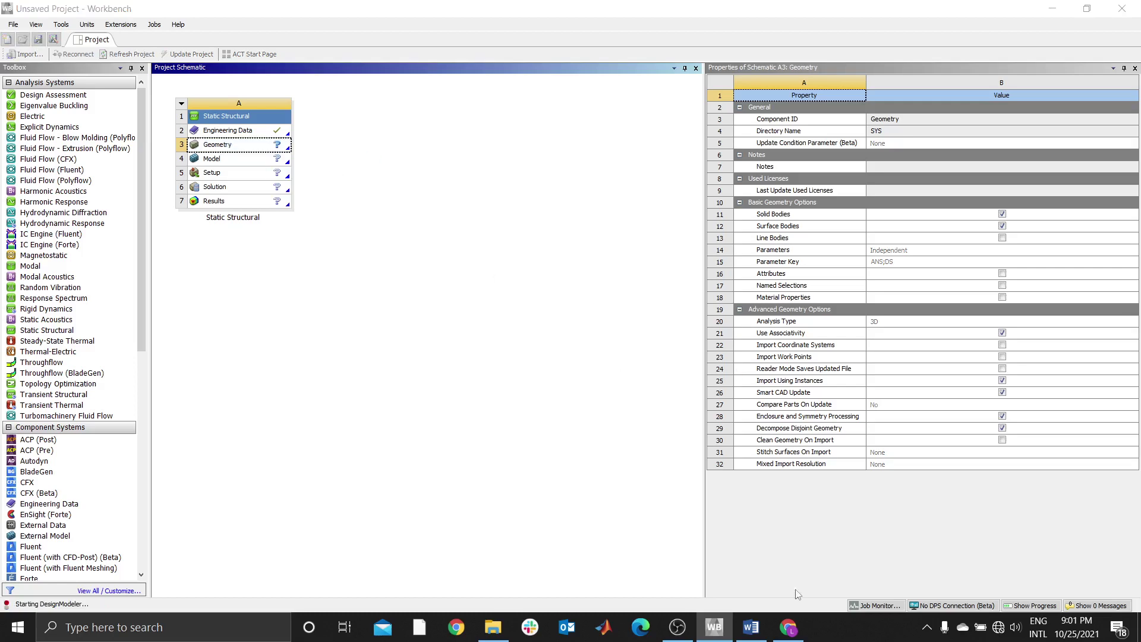
Switch to Word to review the nozzle flange description and pictures in Nozzle Analysis.docx, and return to DesignModeler.
left_click(762, 633)
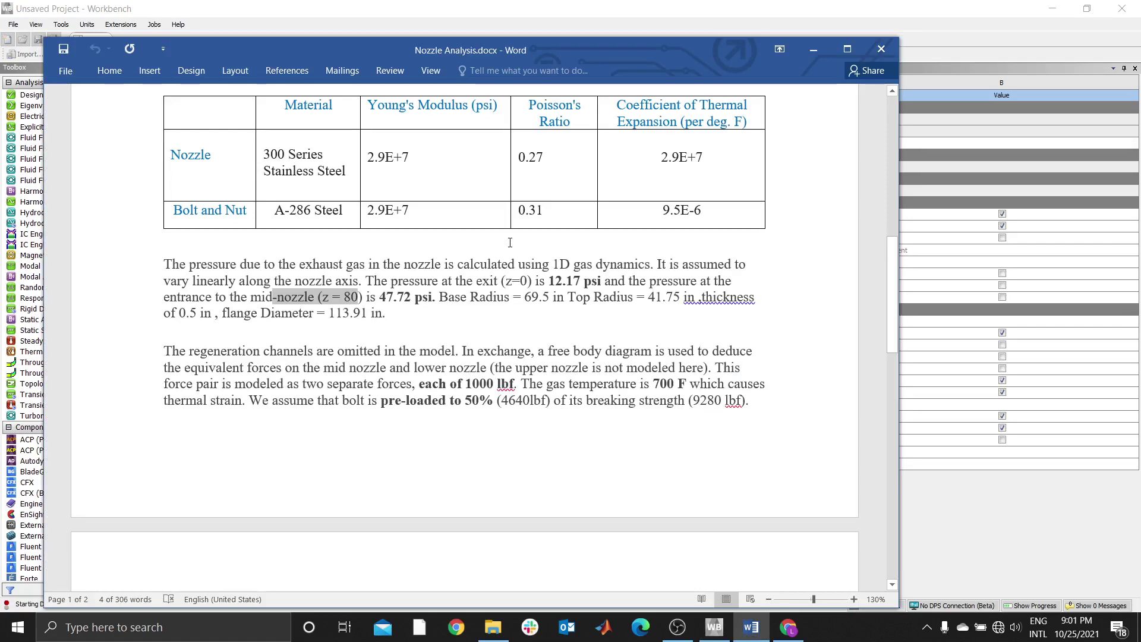
scroll(510, 242, "up", 10)
key("alt+Tab")
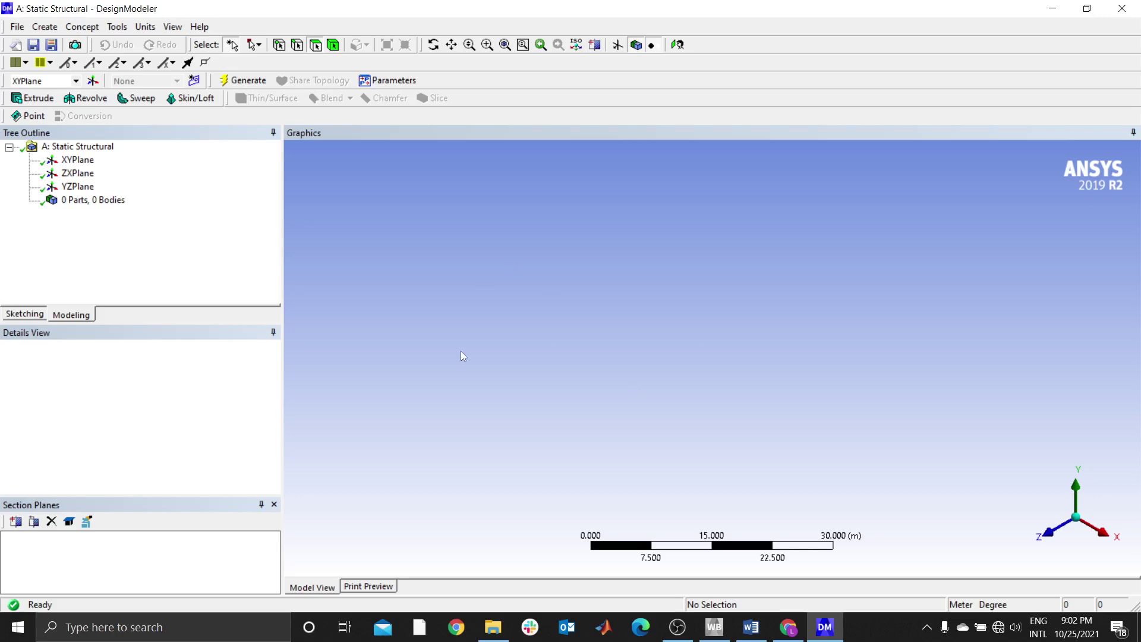
left_click(750, 627)
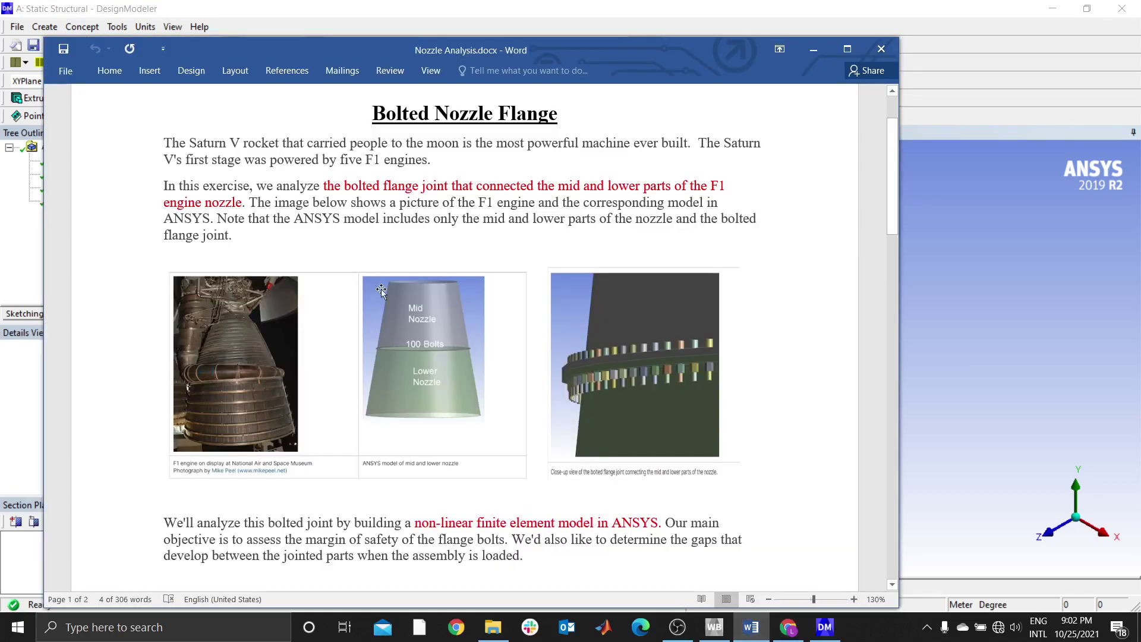
left_click(814, 49)
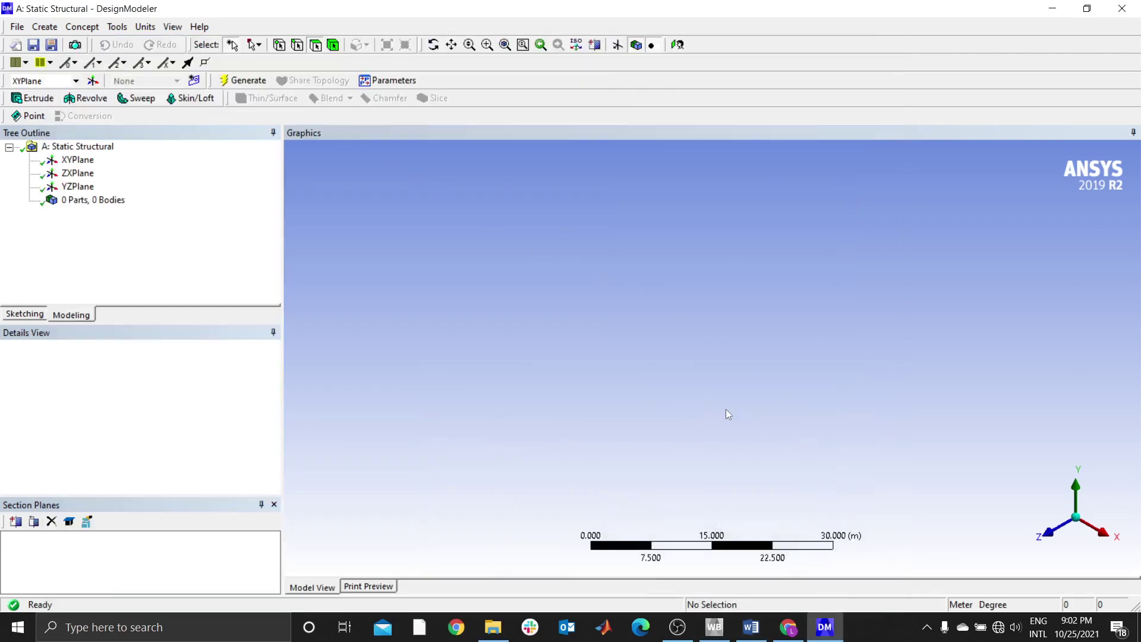
Set the DesignModeler length unit to inch.
left_click(145, 27)
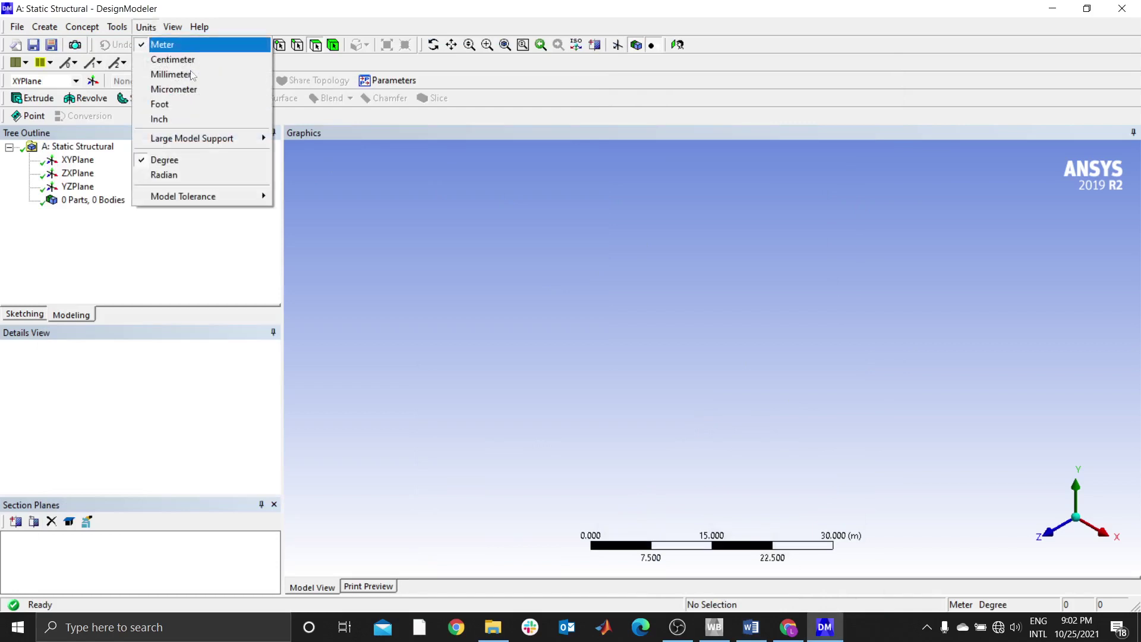
left_click(168, 119)
left_click(145, 26)
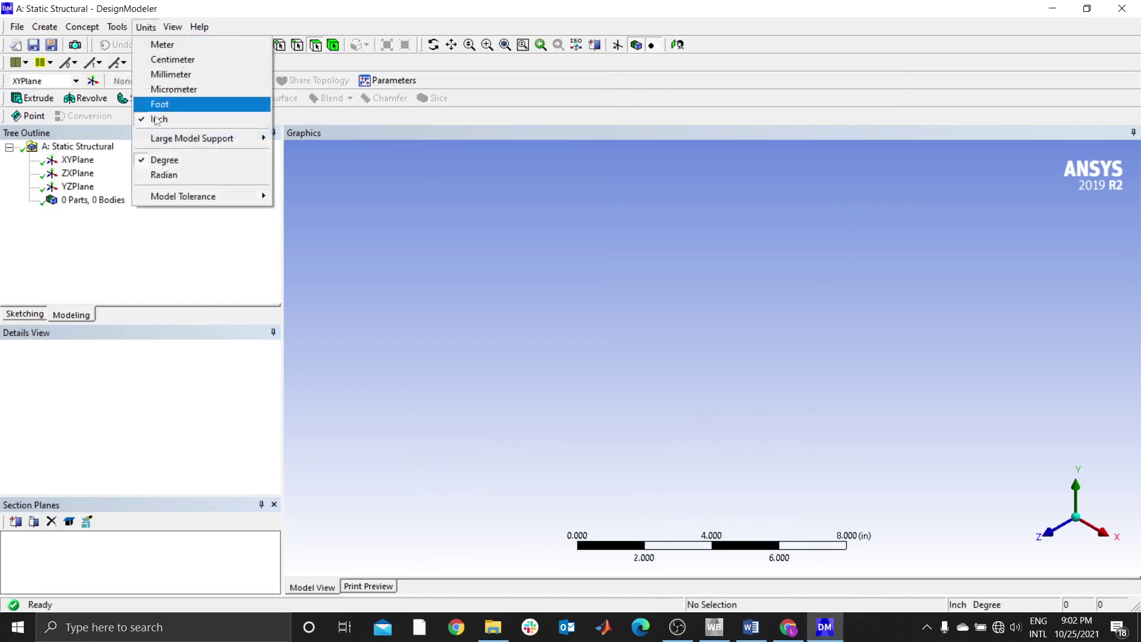
left_click(447, 223)
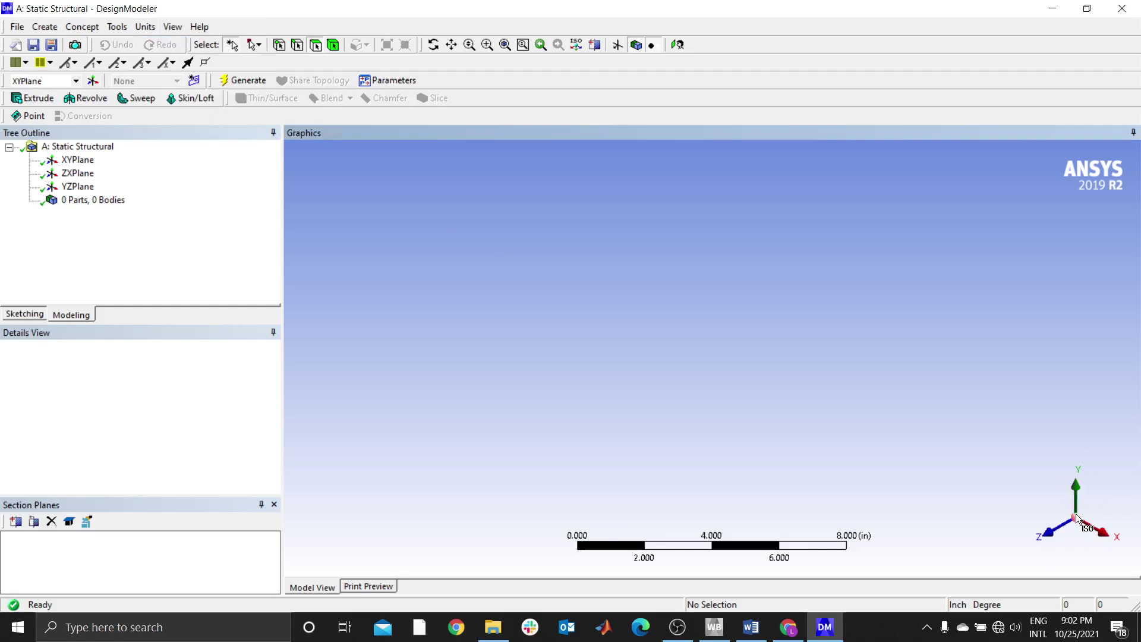
Start a Cone primitive with XYPlane as its base plane.
left_click(43, 26)
mouse_move(103, 331)
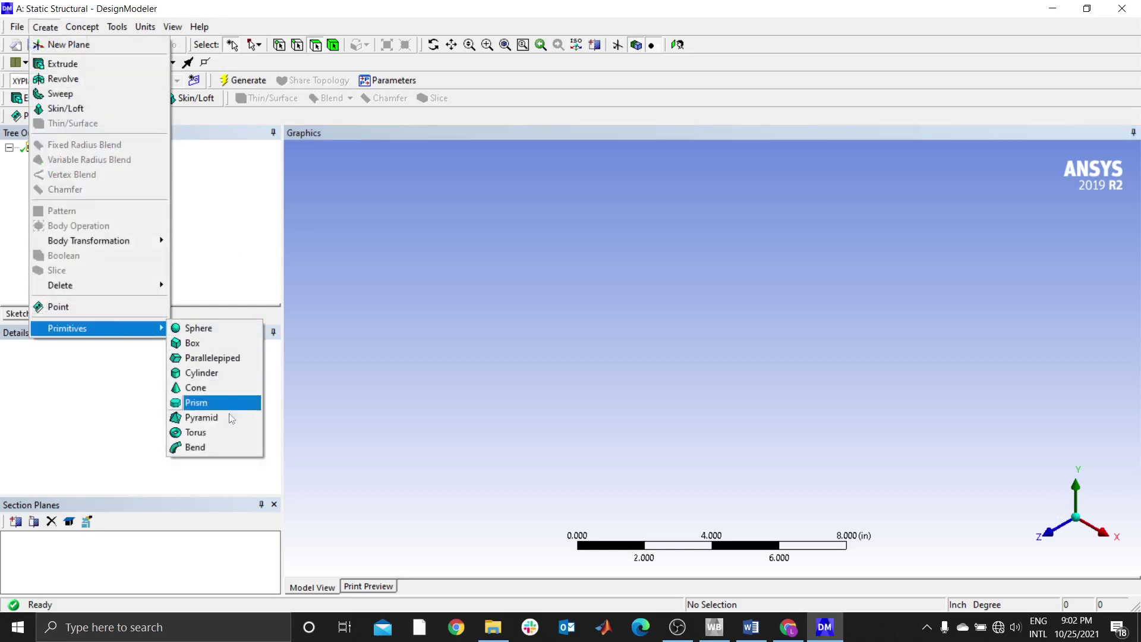
left_click(195, 388)
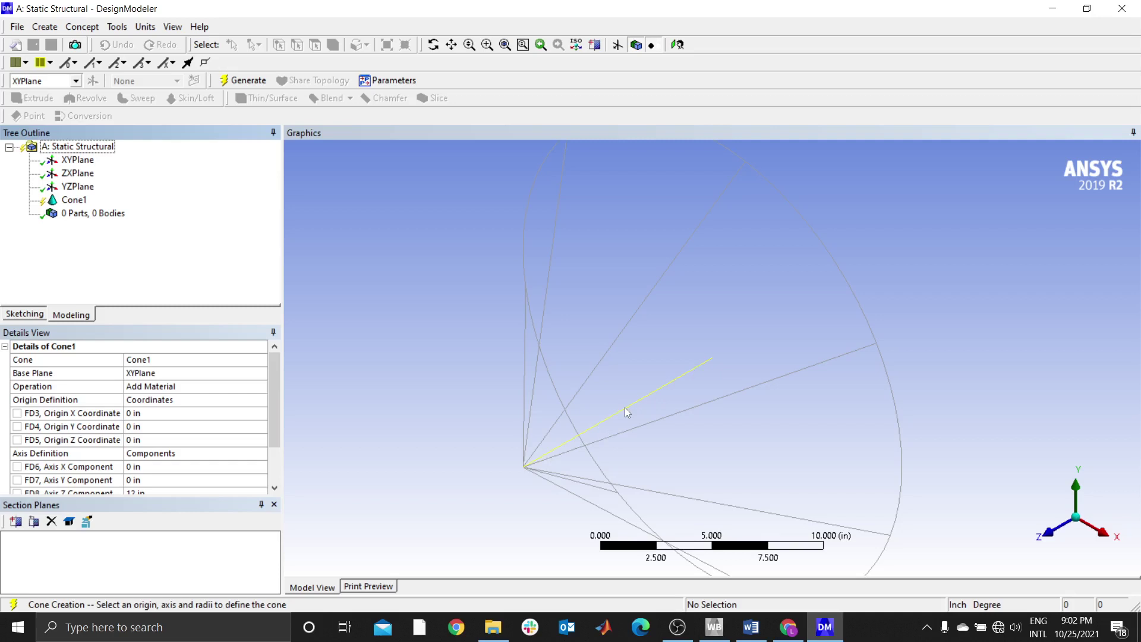
middle_click_drag(648, 440, 643, 307)
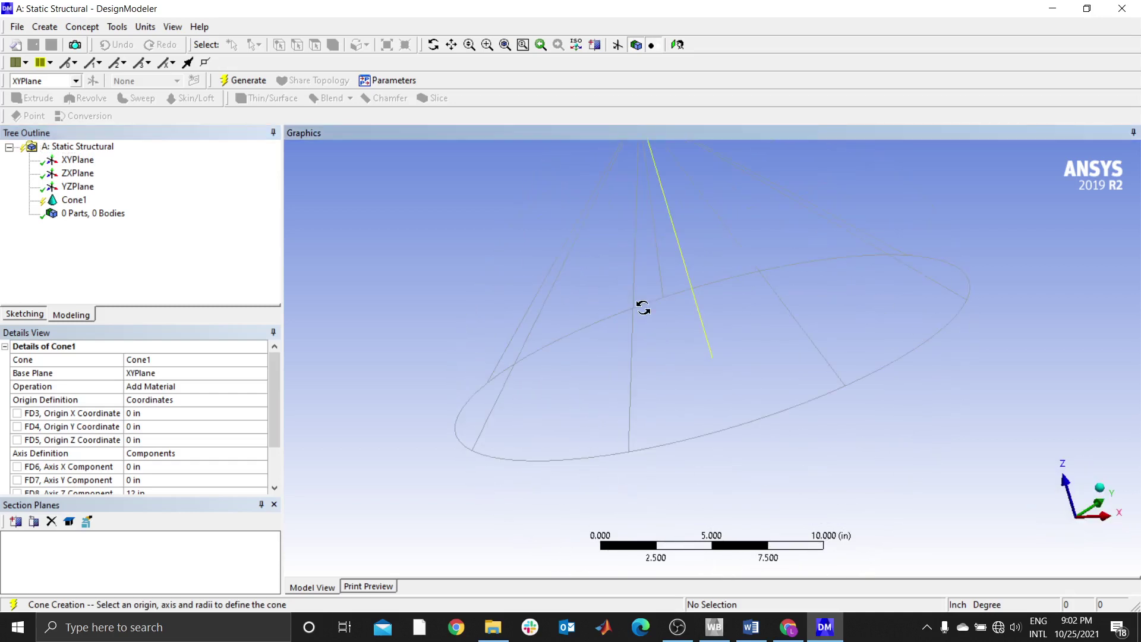
left_click(1093, 507)
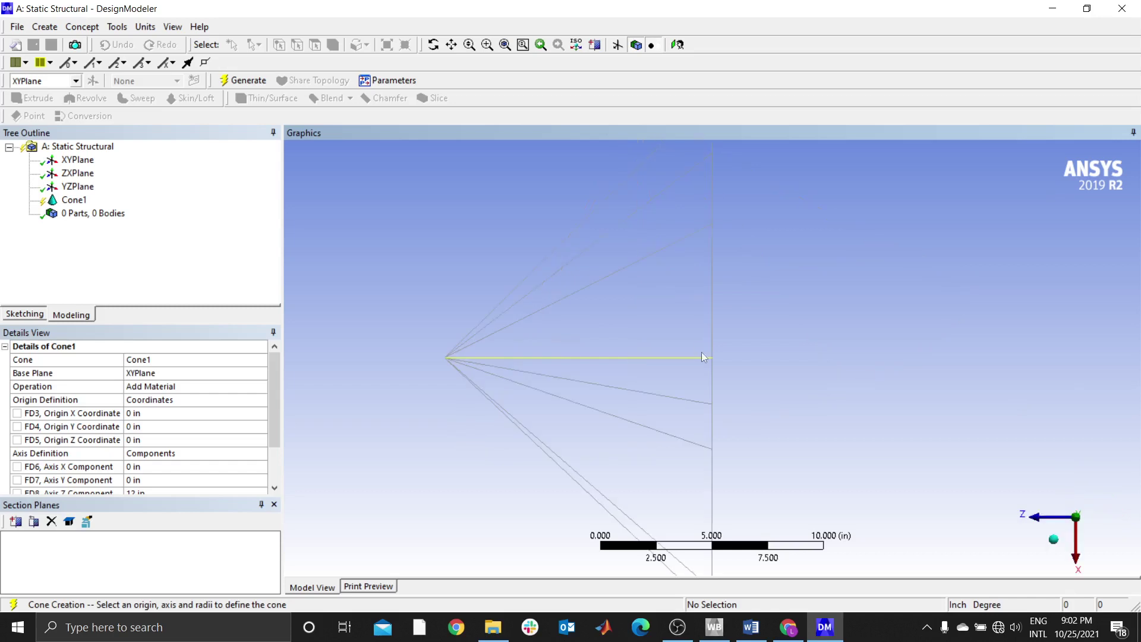
middle_click_drag(701, 352, 646, 229)
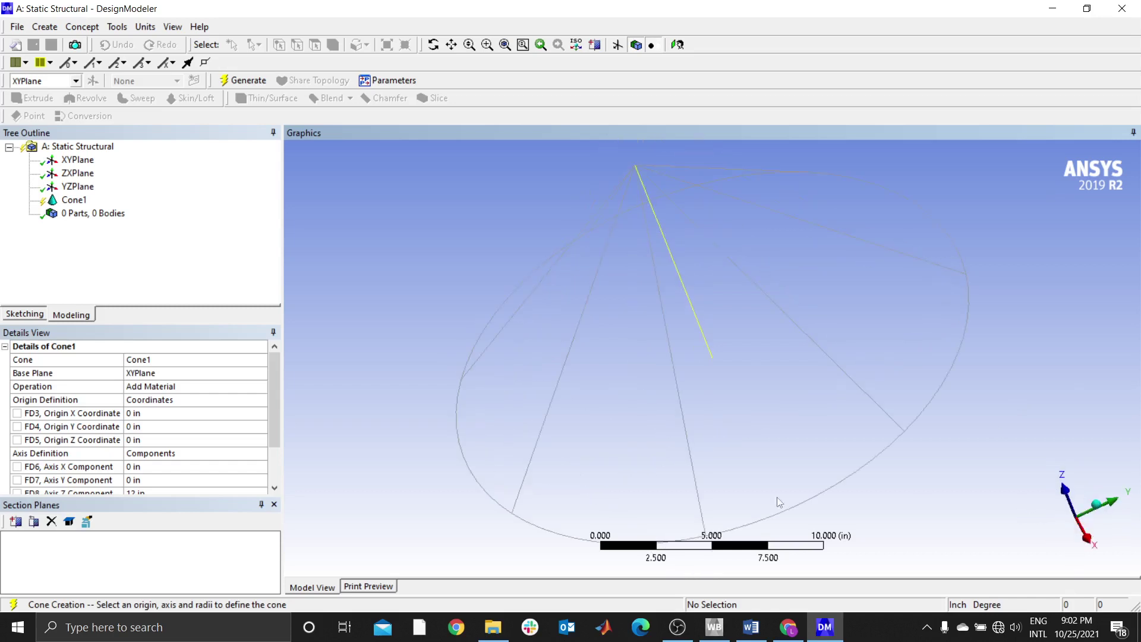
middle_click_drag(925, 489, 856, 466)
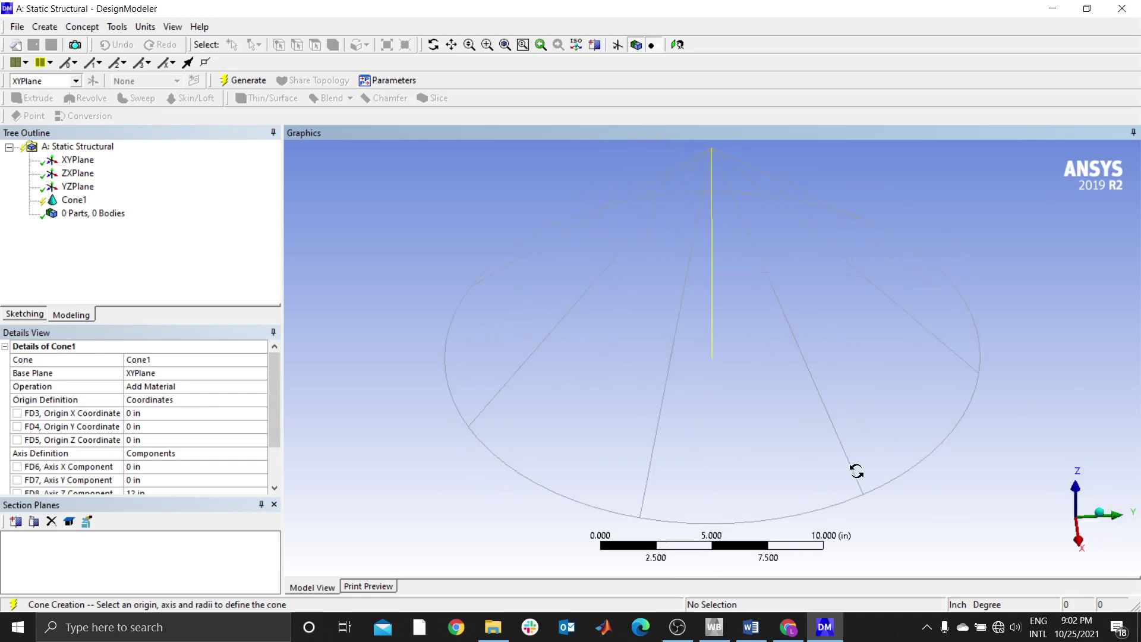
left_click(178, 373)
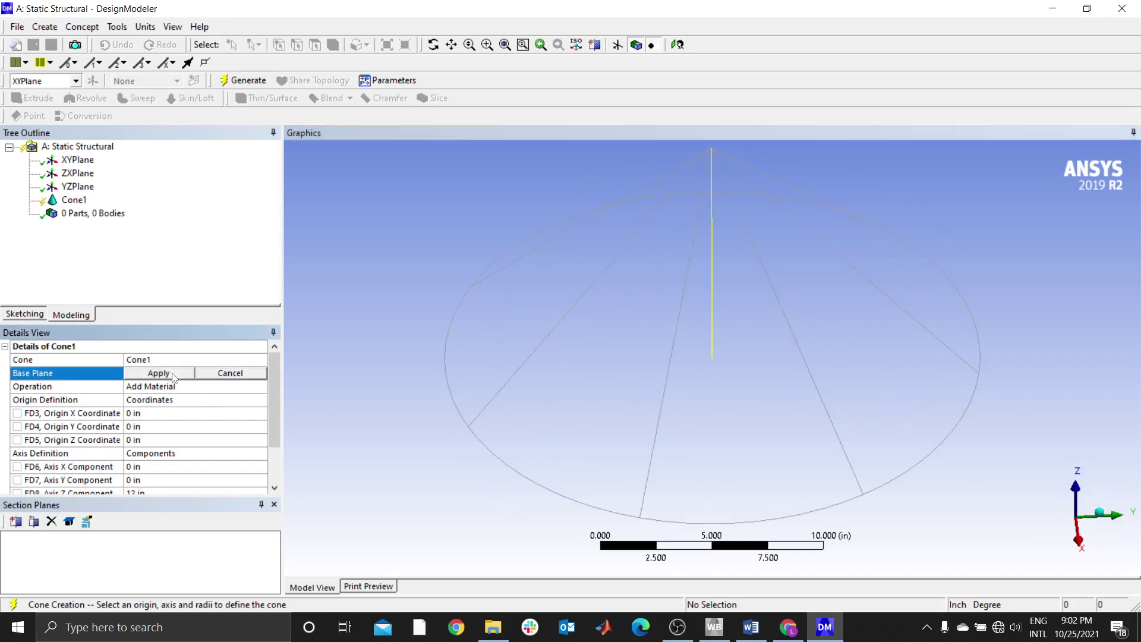
left_click(159, 379)
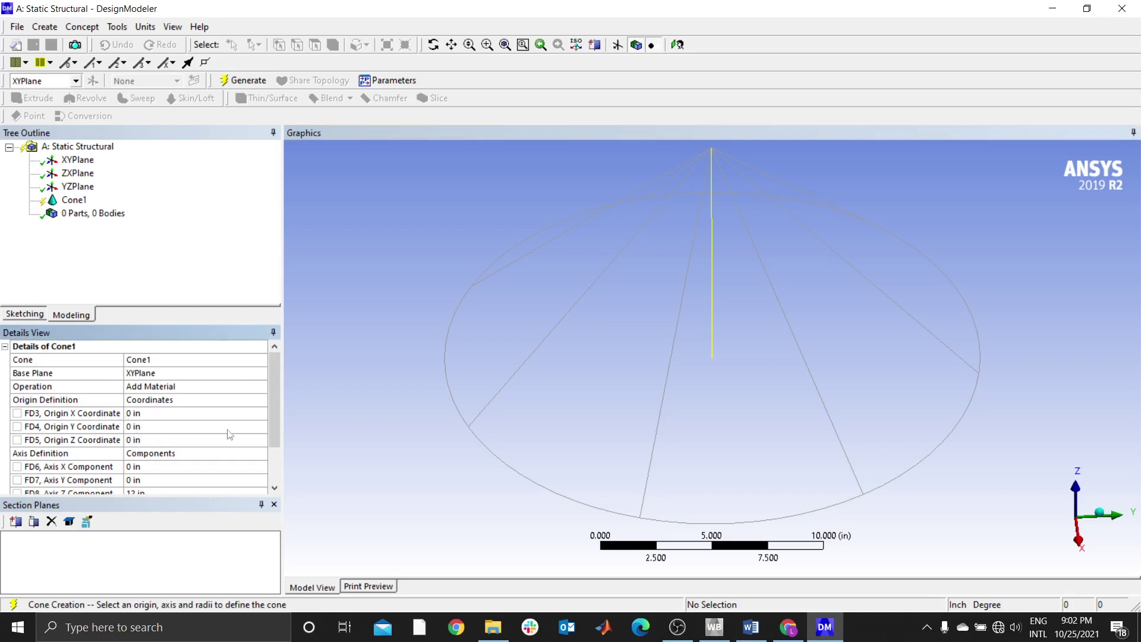
Look up the nozzle's z length in the Word document and set the cone's axis Z component to 80*2 (160 in).
scroll(269, 404, "down", 2)
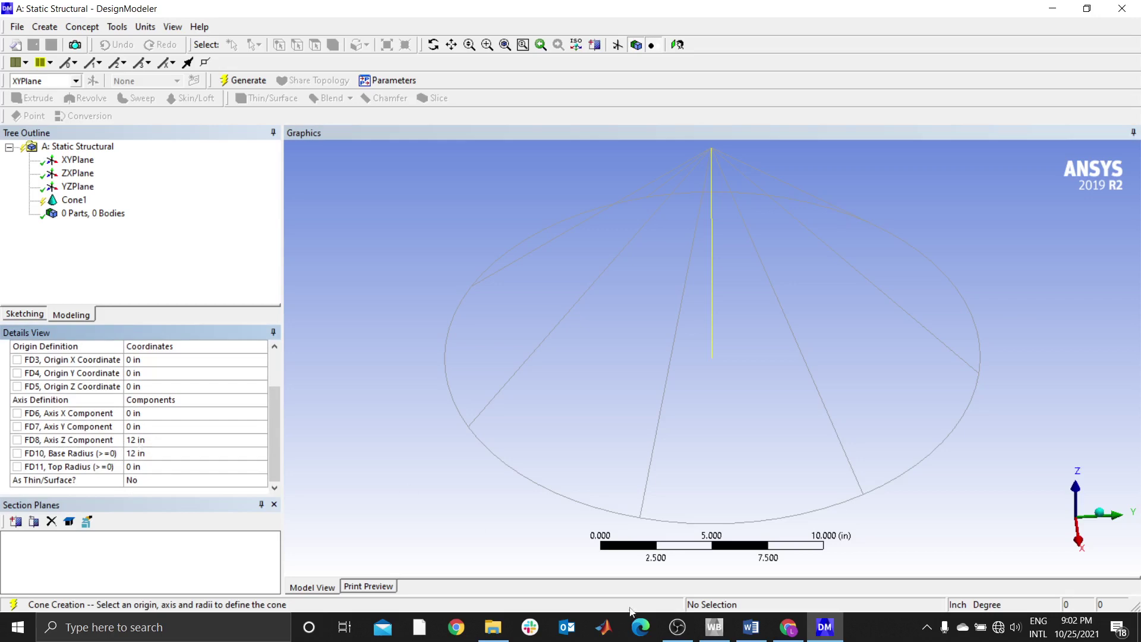
left_click(752, 627)
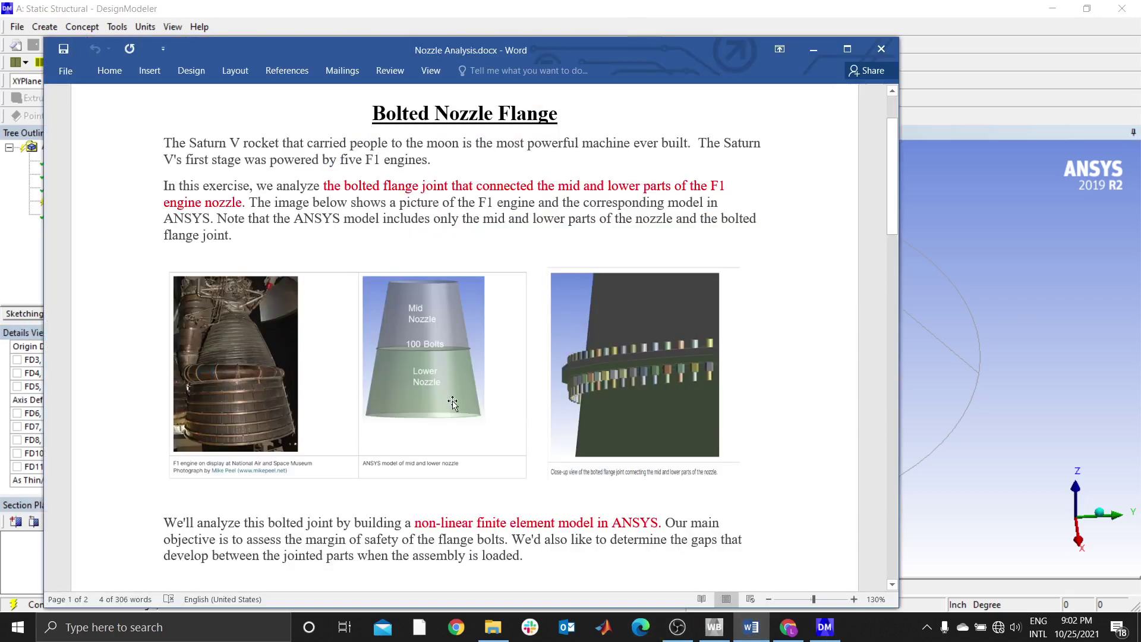
scroll(453, 404, "down", 7)
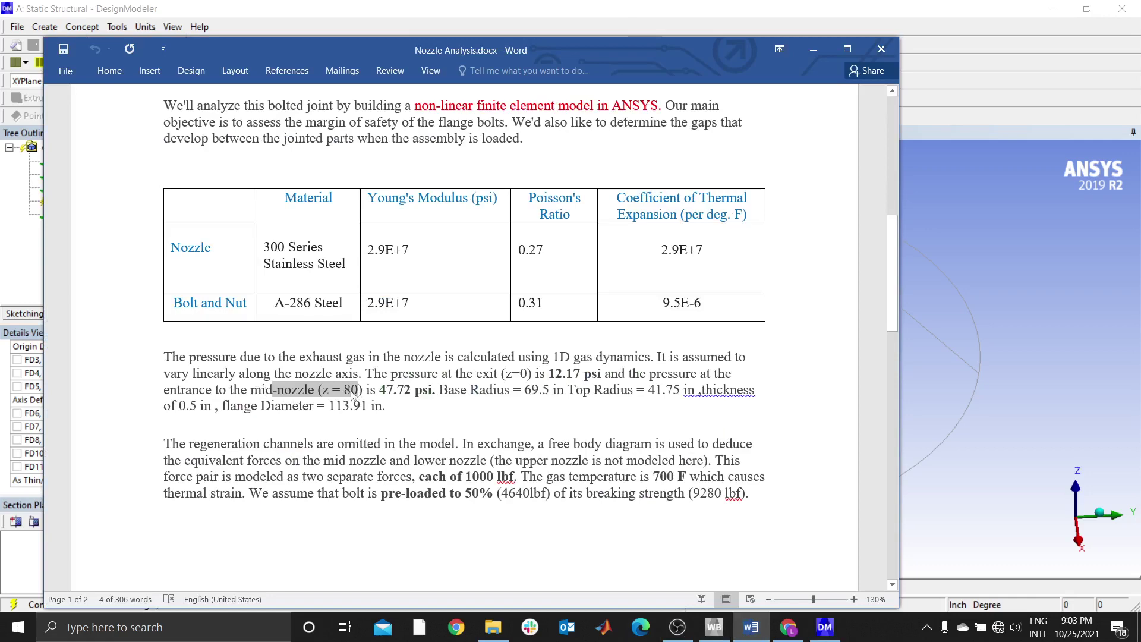
left_click(813, 48)
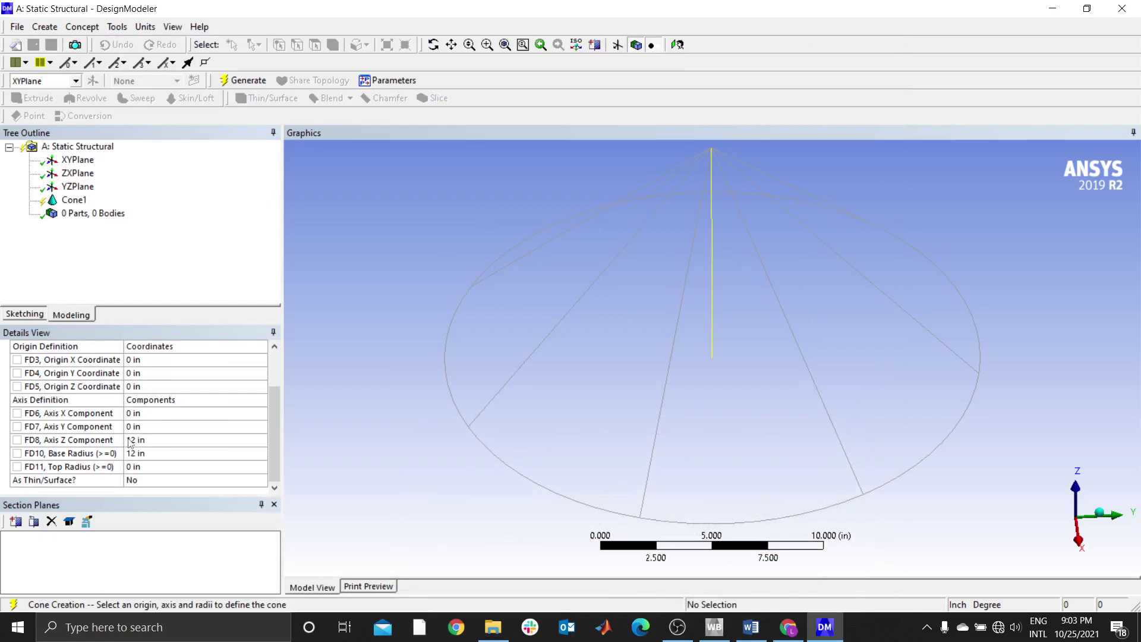
left_click(148, 440)
type("80*2")
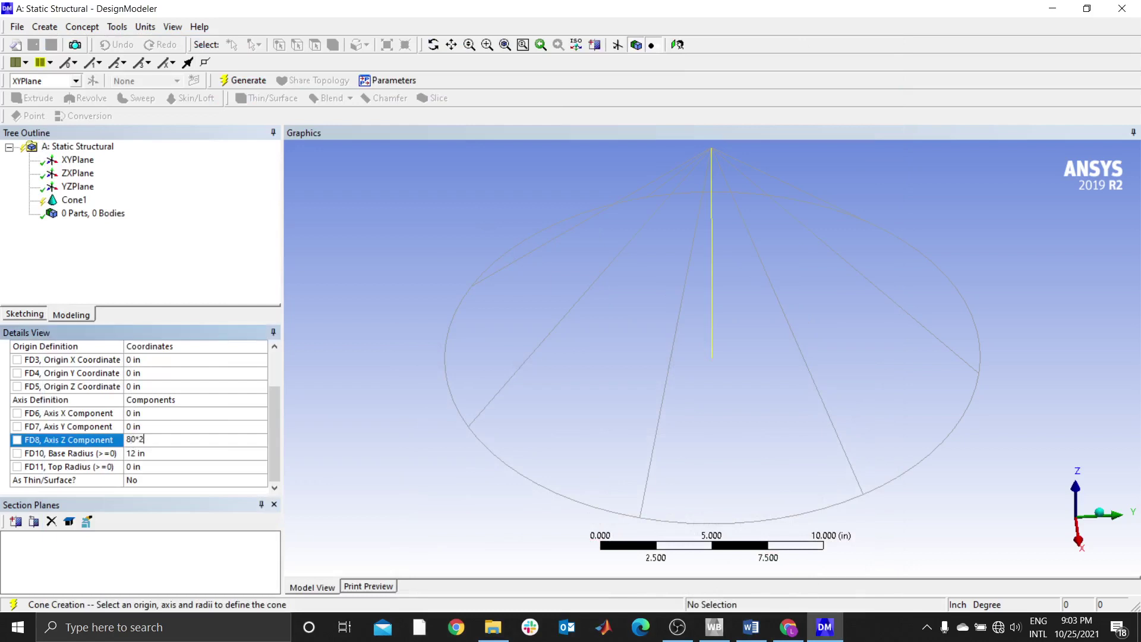
key("Return")
left_click(155, 453)
left_click(162, 440)
type("10")
type("0")
key("Return")
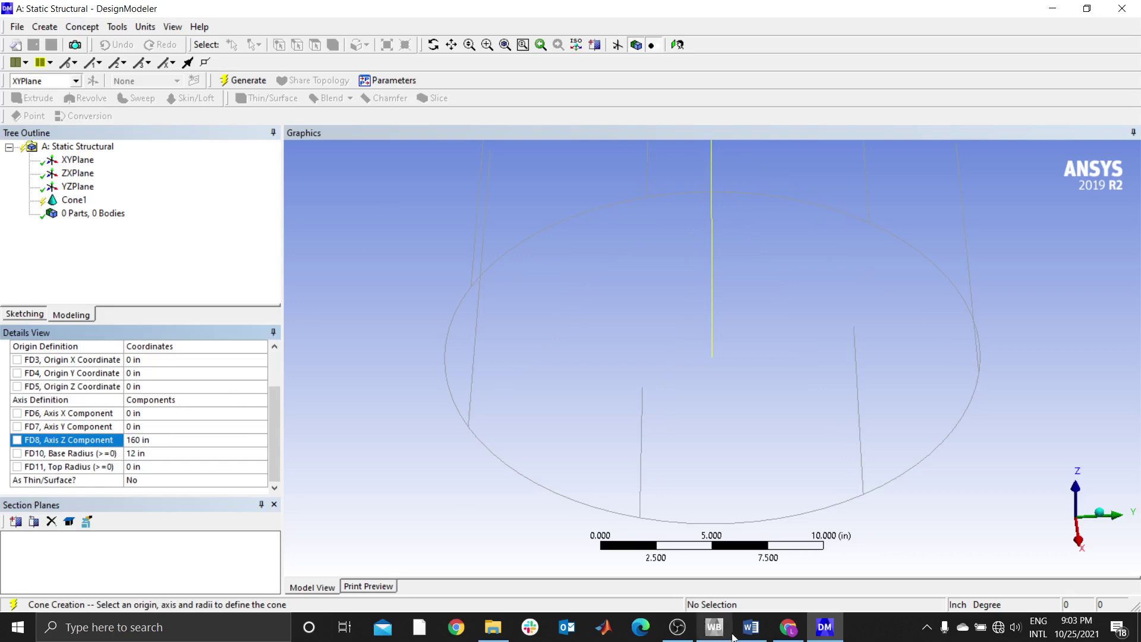
Look up the radii in the Word document and set the cone's base radius to 69.5 in and top radius to 41.75 in.
left_click(751, 627)
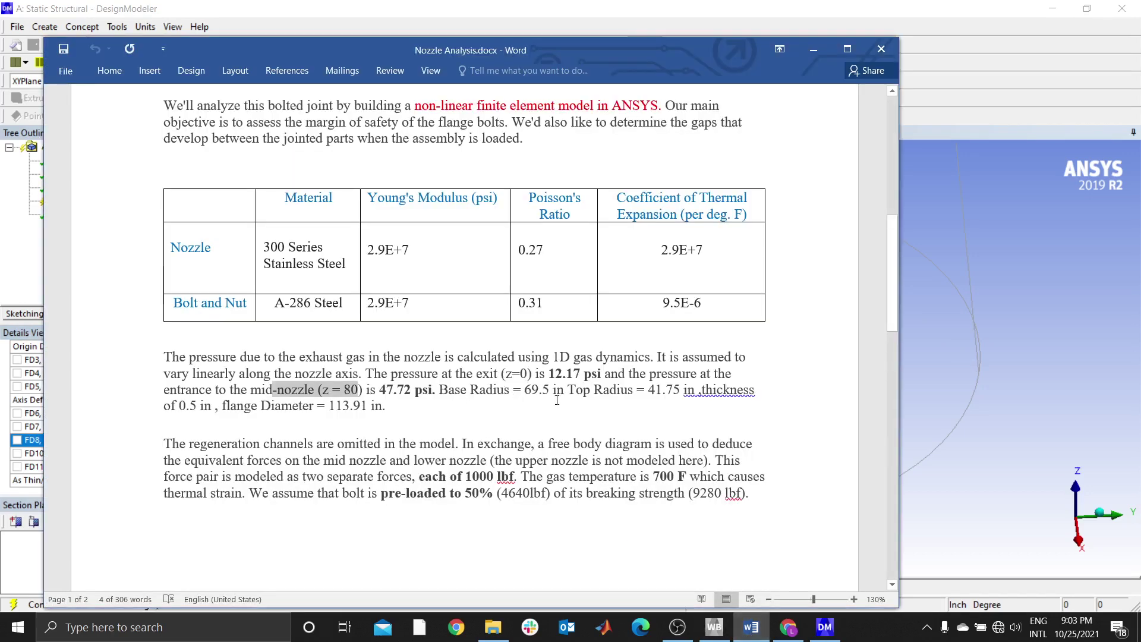
left_click_drag(440, 389, 664, 390)
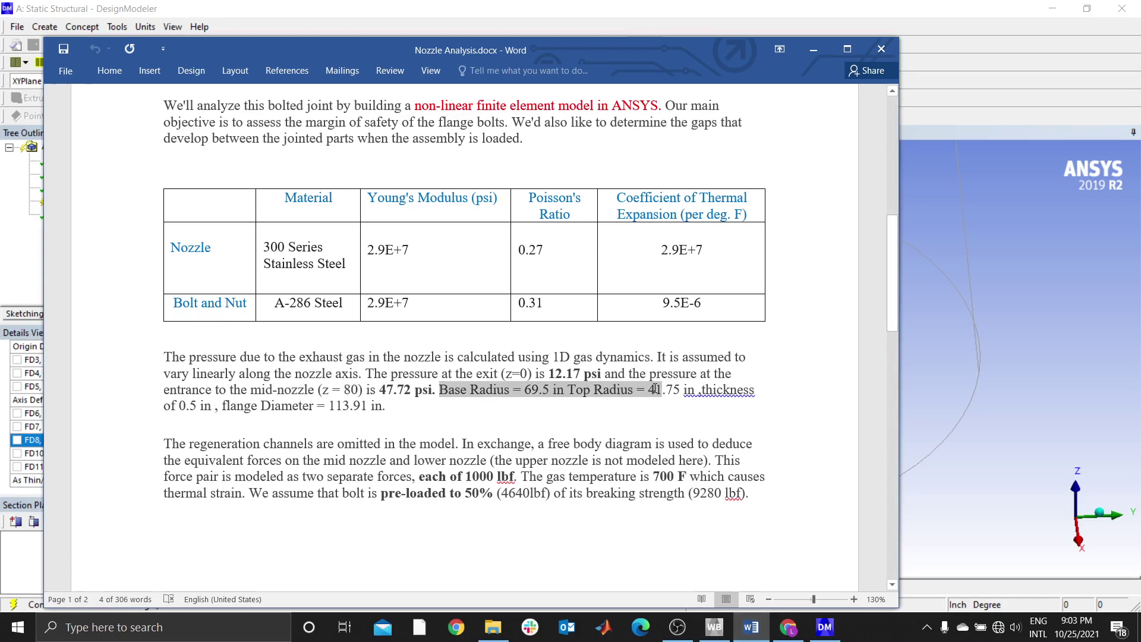
left_click(814, 49)
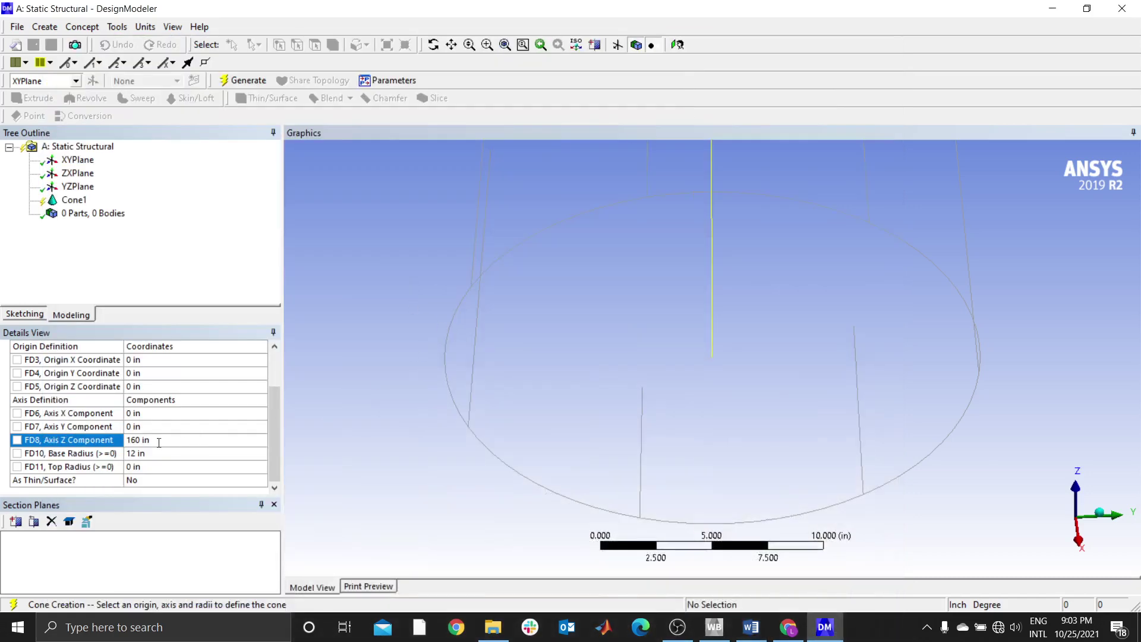
left_click(132, 454)
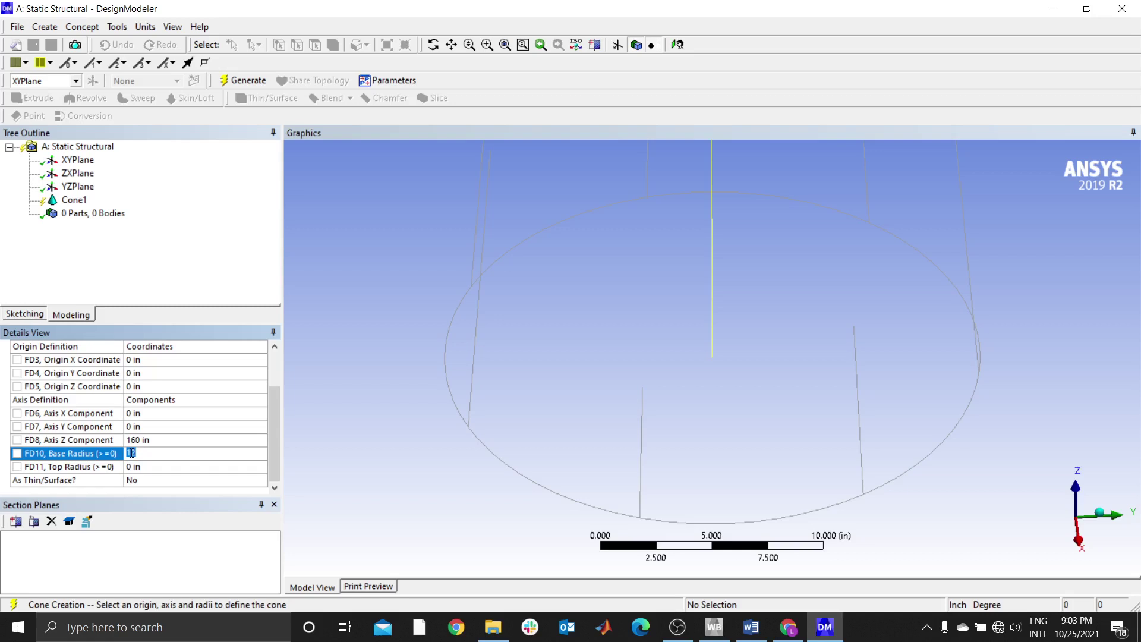
type("69.5")
left_click(165, 467)
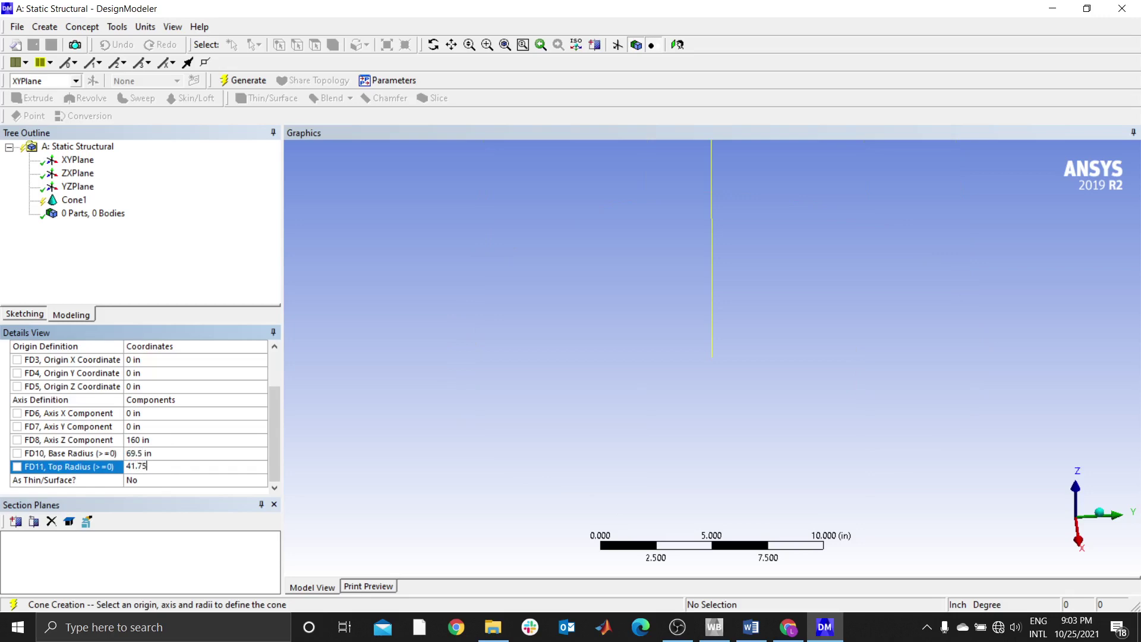
Recheck the nozzle radii in the Word document and generate the cone solid in DesignModeler.
left_click(751, 627)
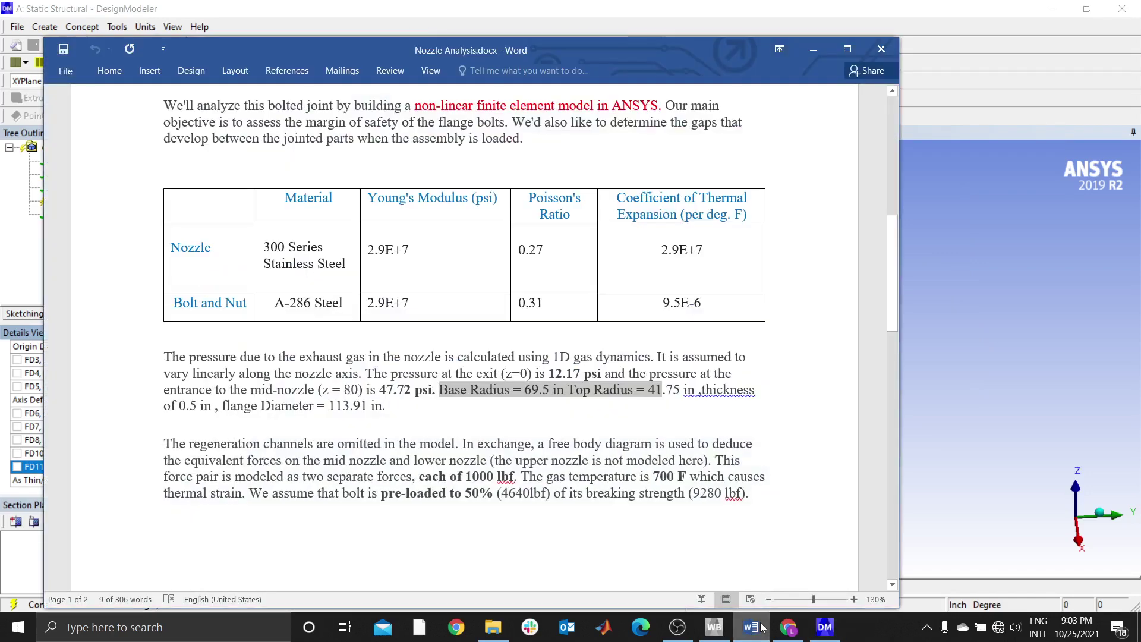
left_click(751, 627)
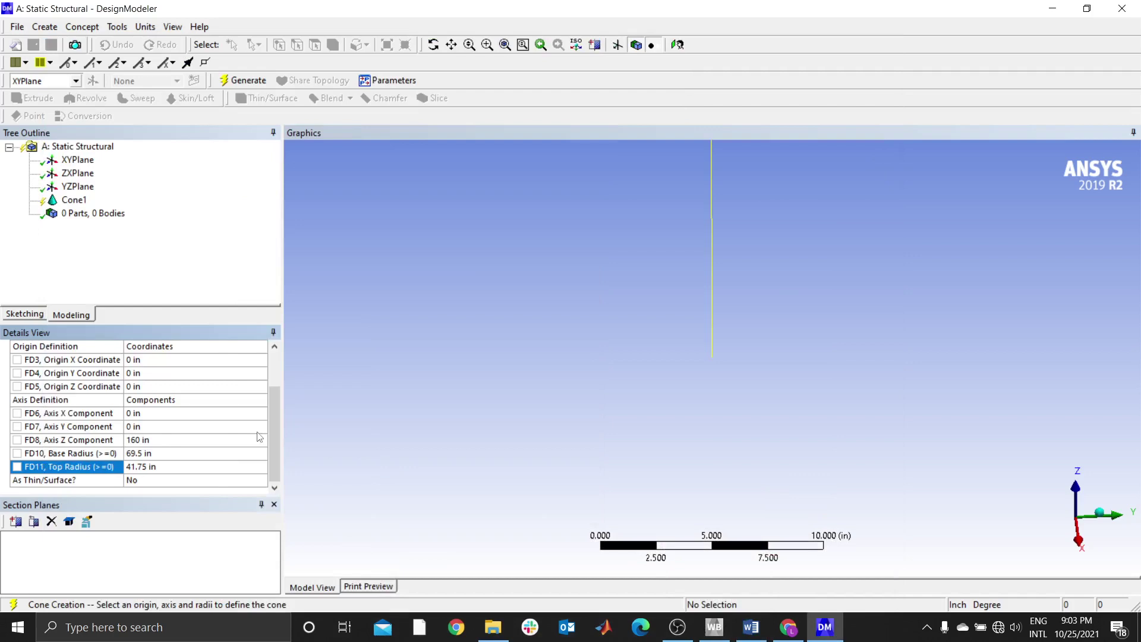
left_click(74, 200)
left_click(243, 76)
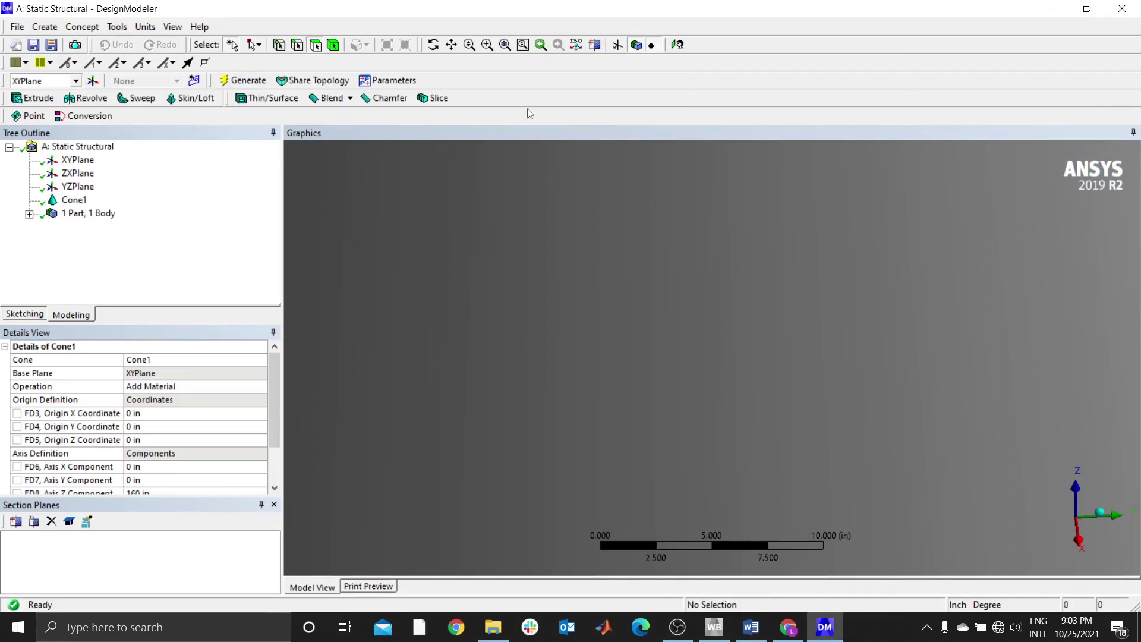
left_click(505, 45)
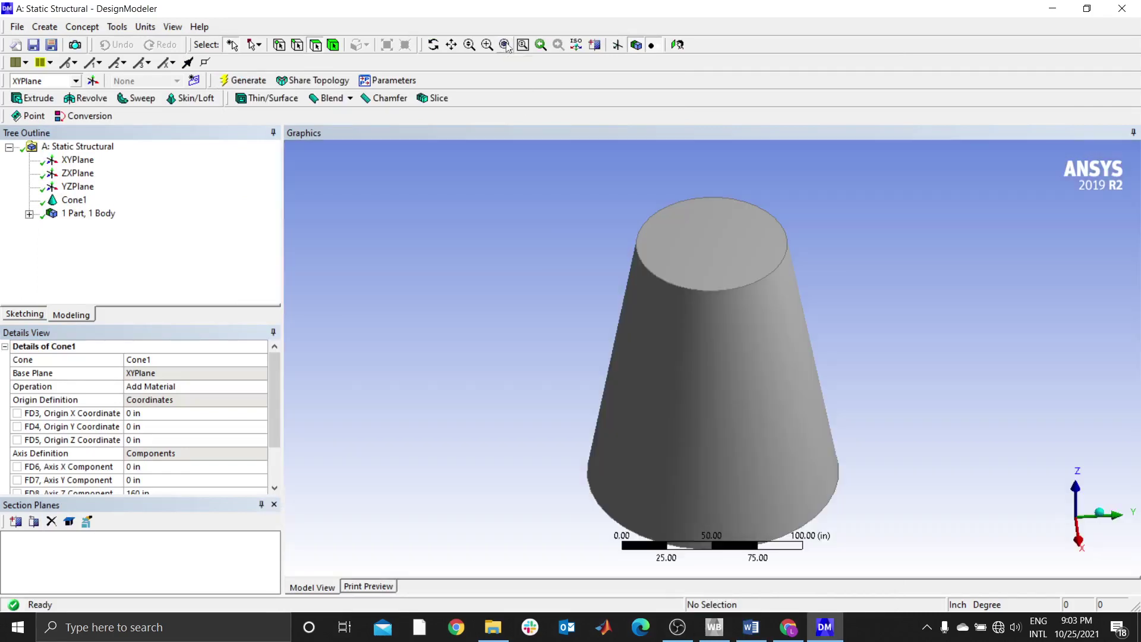
middle_click_drag(820, 349, 761, 246)
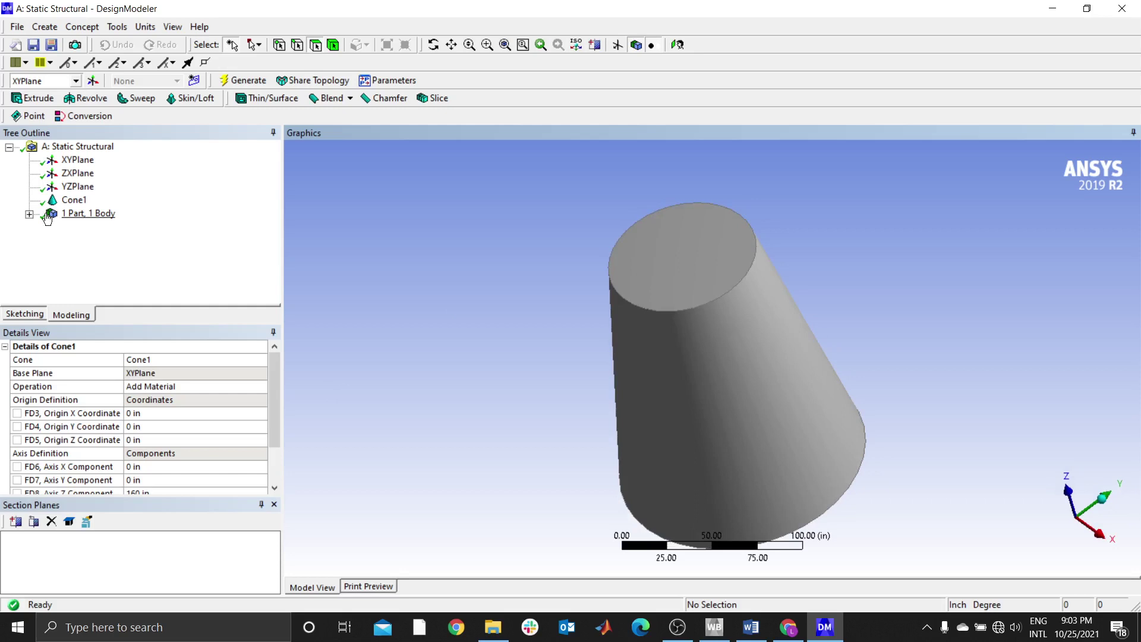
Turn on the thin/surface option for the cone.
left_click(73, 199)
left_click_drag(270, 413, 285, 475)
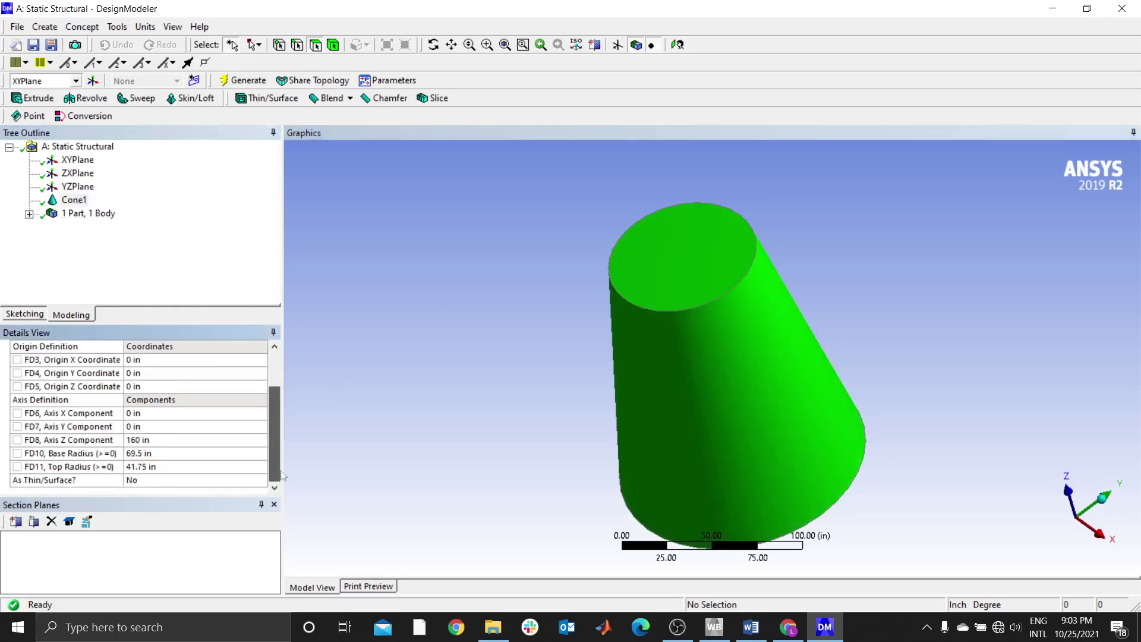
double_click(248, 481)
left_click_drag(275, 386, 276, 497)
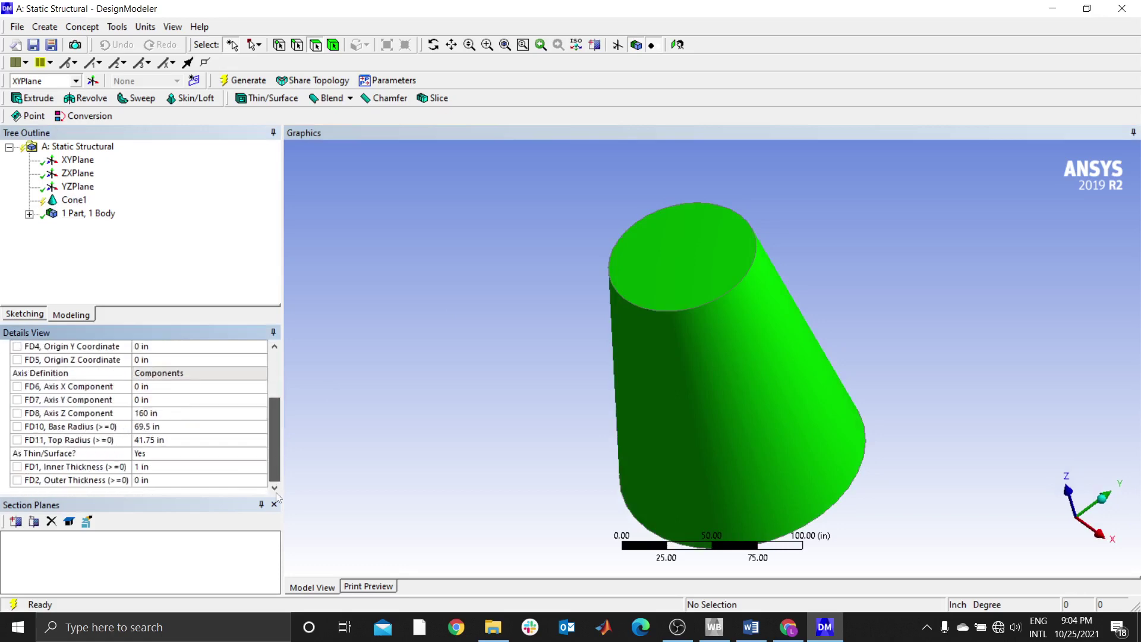
Look up the nozzle thickness in the Word document, set the cone's inner thickness to 0.5 in and regenerate it.
left_click(754, 627)
left_click_drag(717, 390, 741, 389)
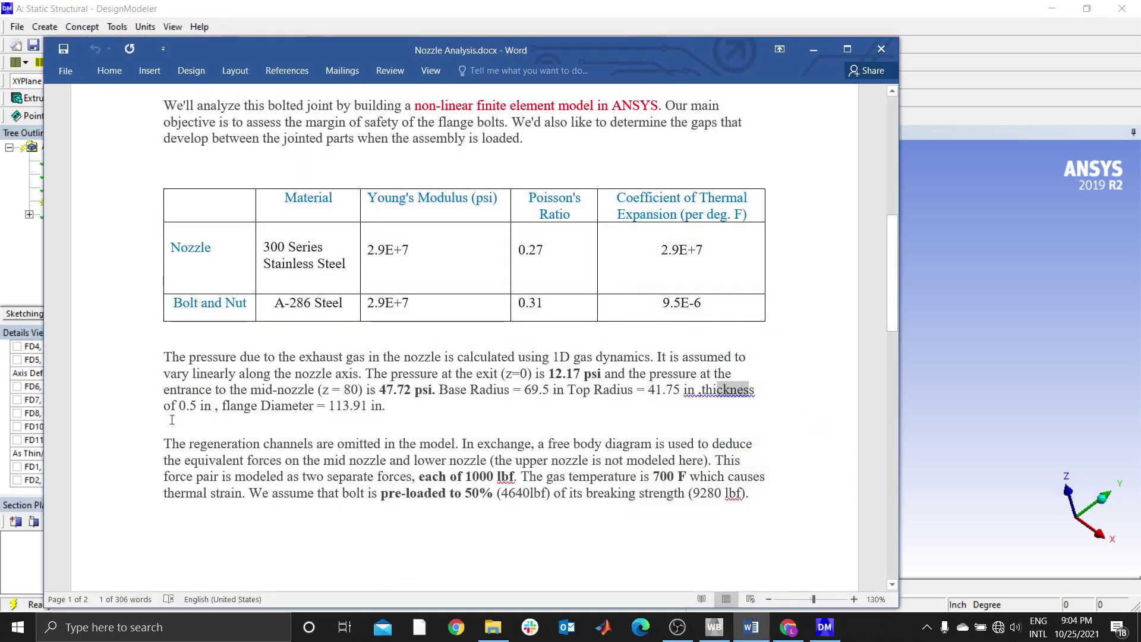
left_click(813, 49)
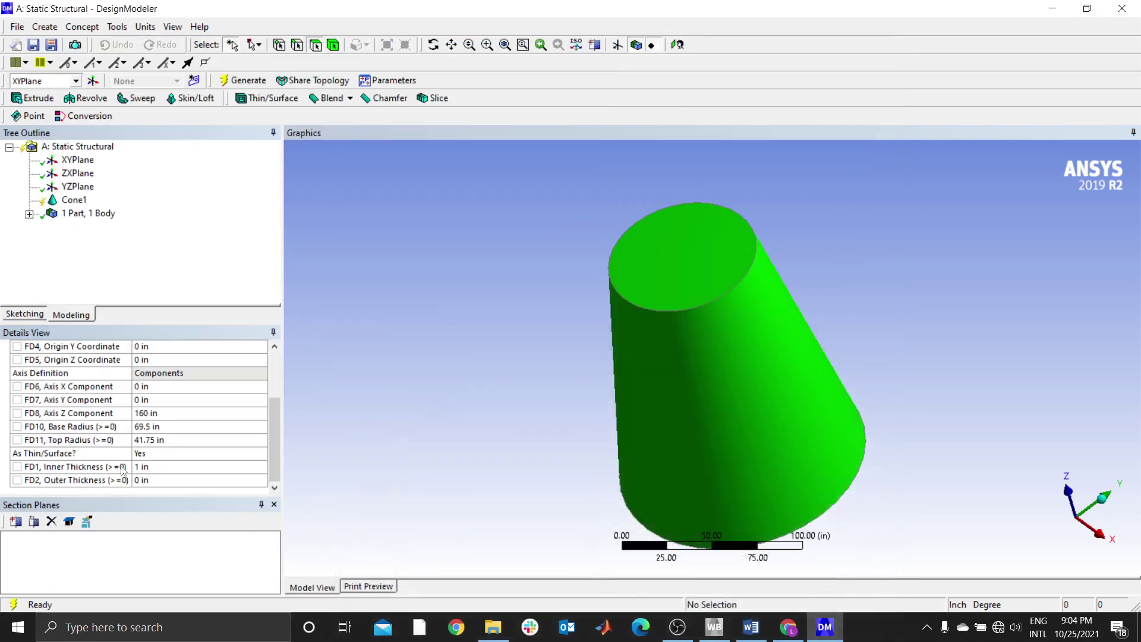
left_click(148, 467)
type("0.")
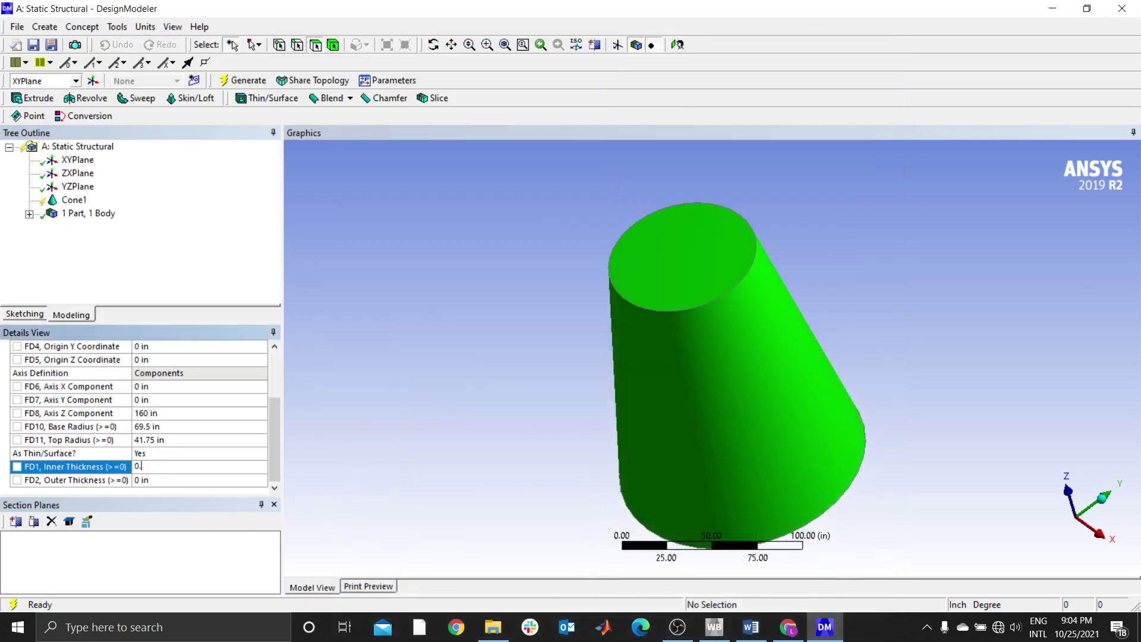
type("5")
left_click(339, 376)
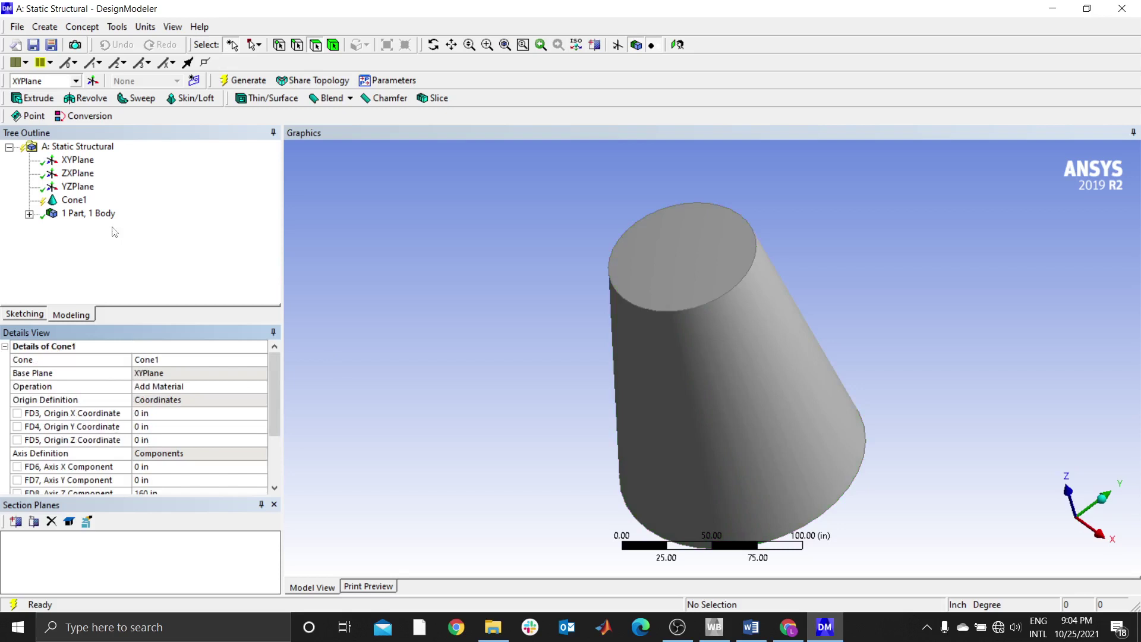
left_click(100, 201)
left_click(243, 80)
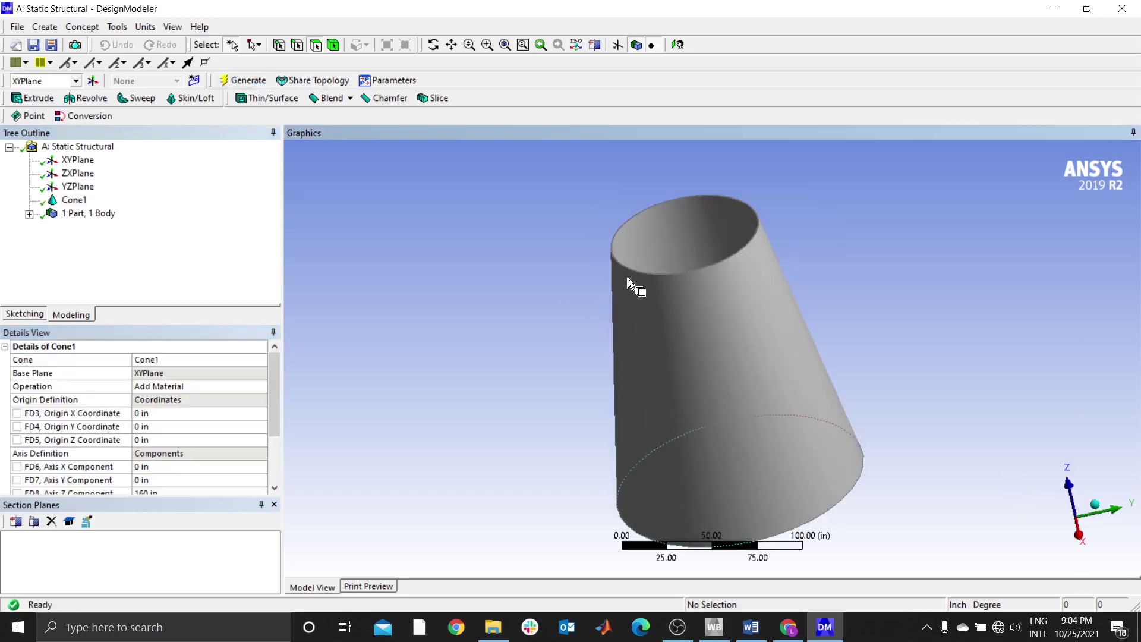
Rename the cone feature as Nozzlecone.
right_click(74, 200)
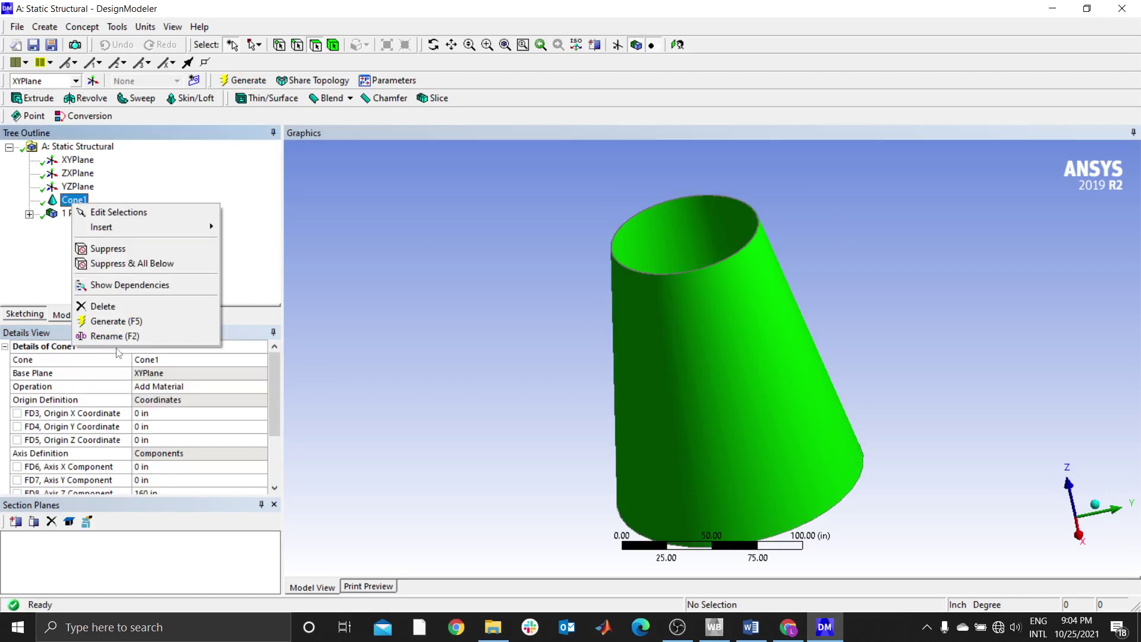
left_click(114, 336)
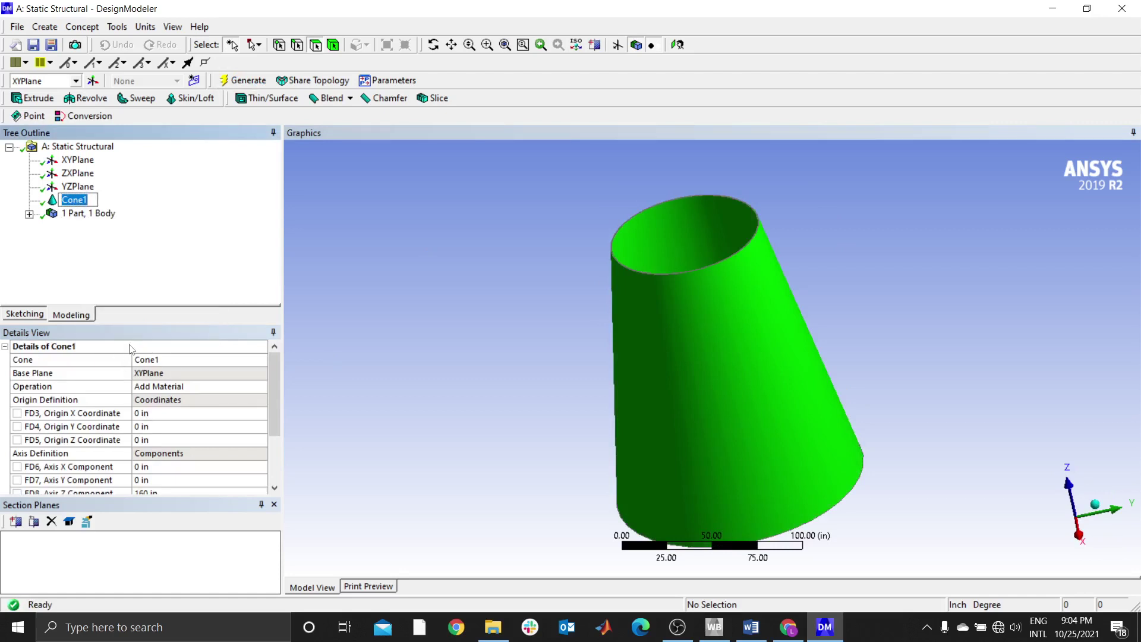
type("Cone")
key("BackSpace")
key("BackSpace")
type("Nozzlecone")
key("Return")
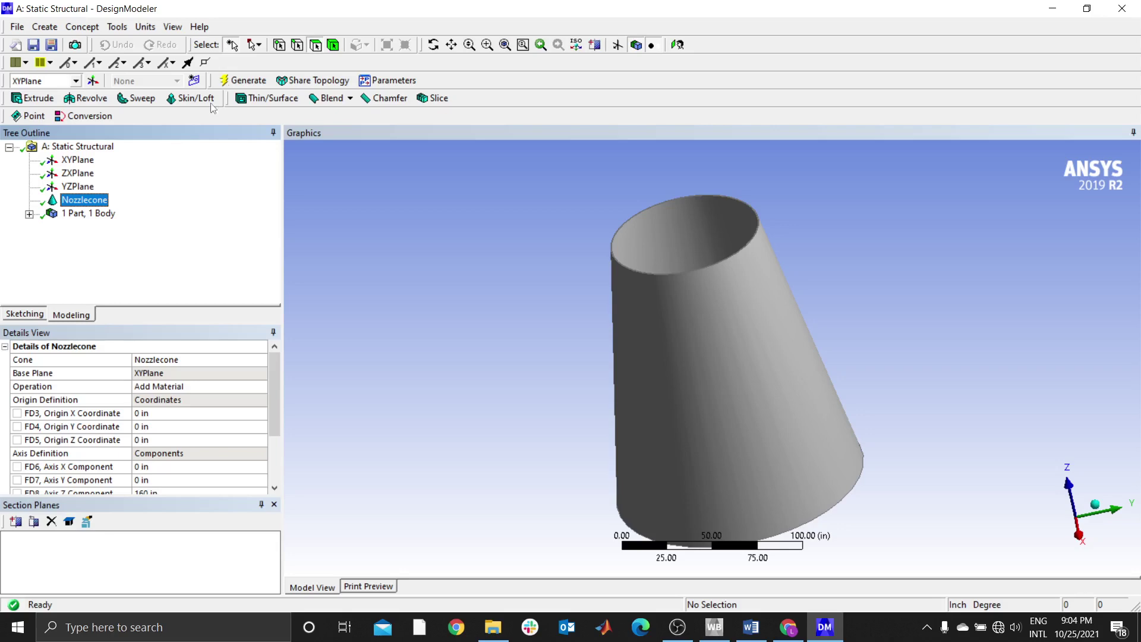
Review the bolted flange joint images in the Word document and insert a new plane before the Nozzlecone feature, based on XYPlane.
middle_click_drag(627, 310, 794, 348)
key("alt+Tab")
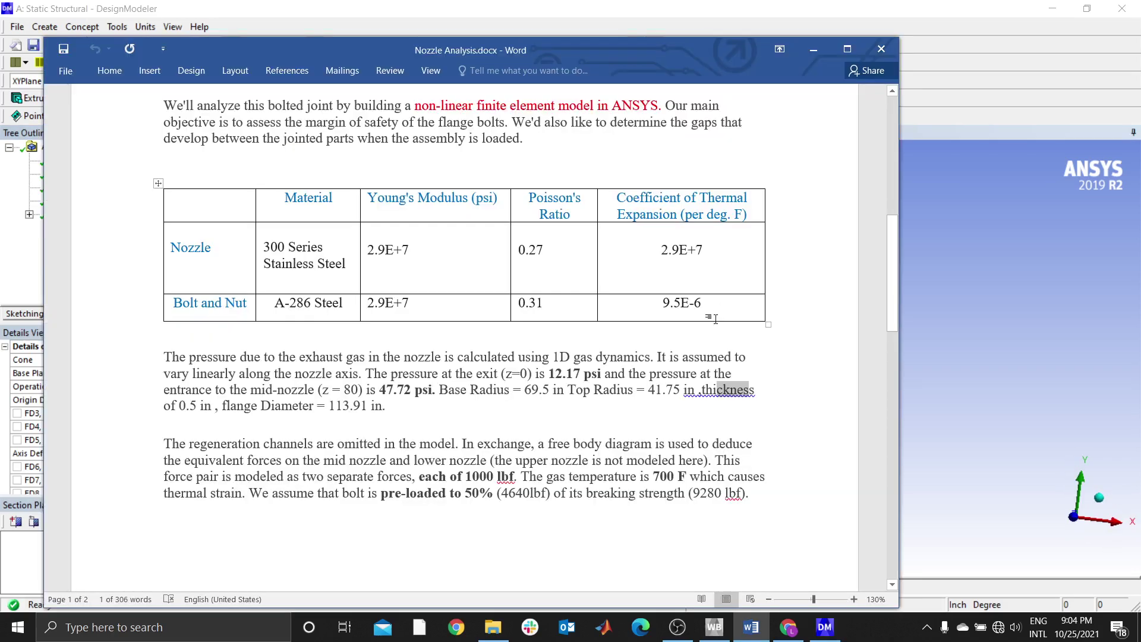
scroll(591, 265, "up", 5)
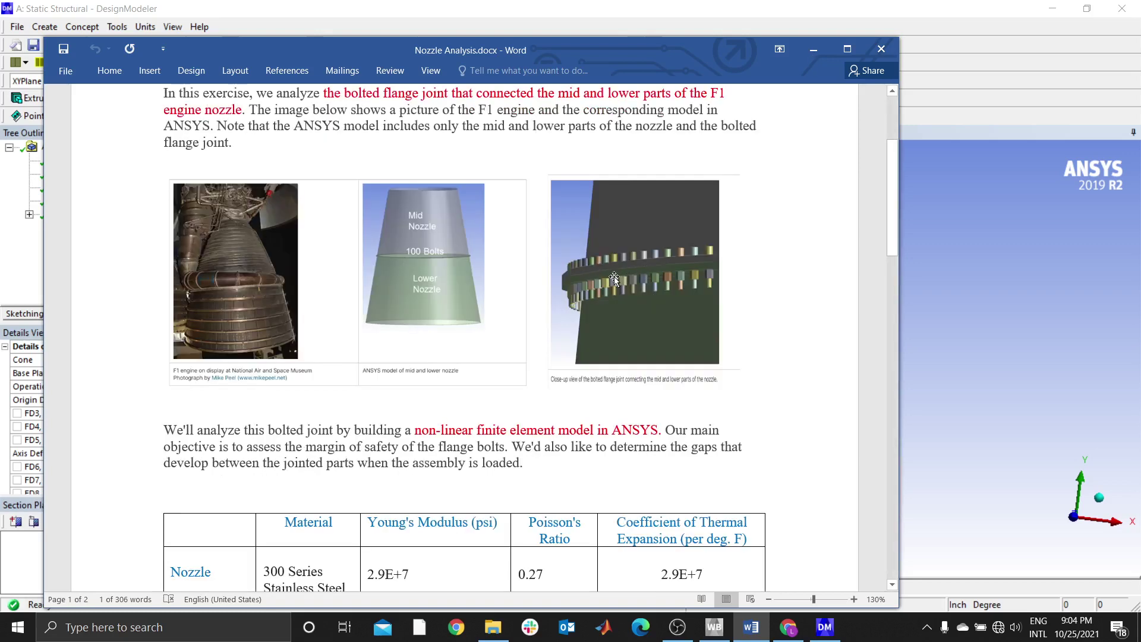
left_click(813, 49)
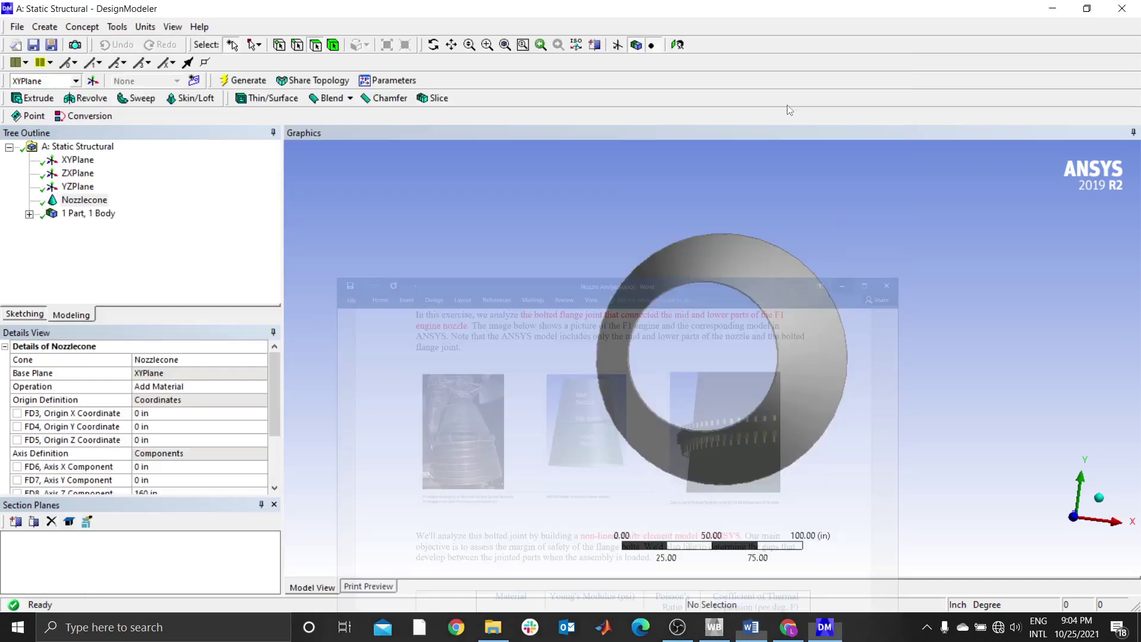
middle_click_drag(700, 294, 627, 375)
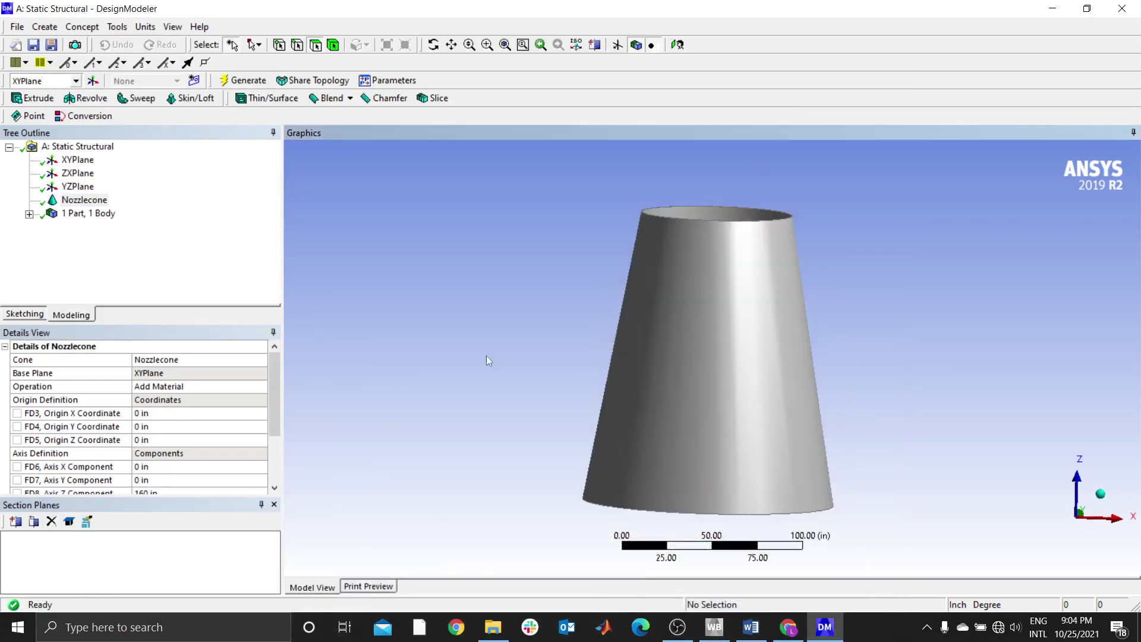
right_click(89, 200)
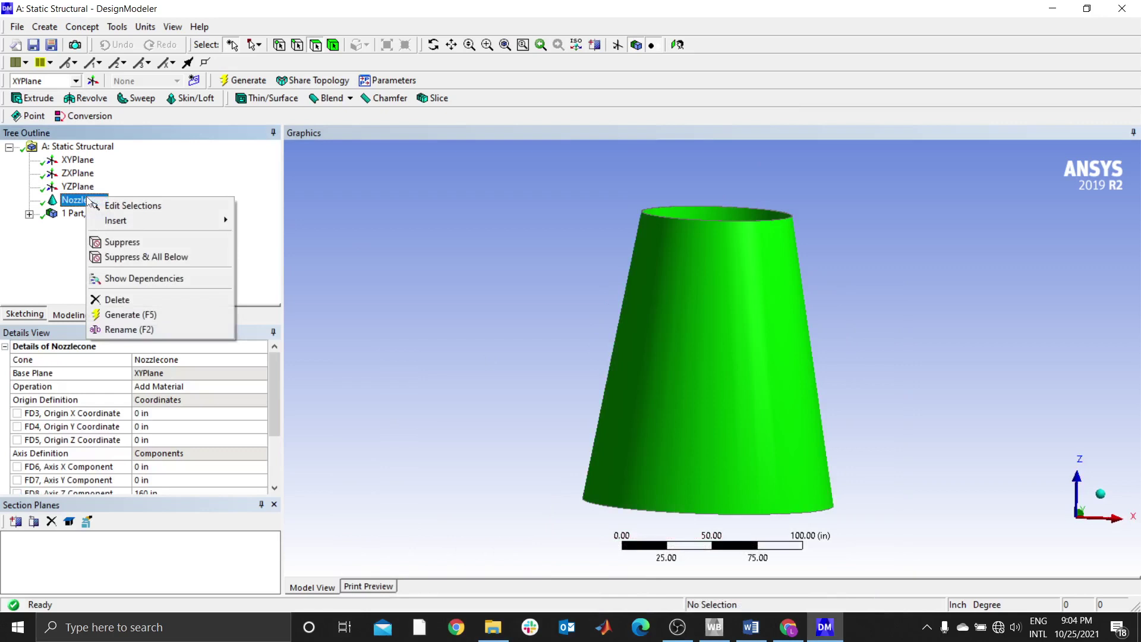
mouse_move(122, 221)
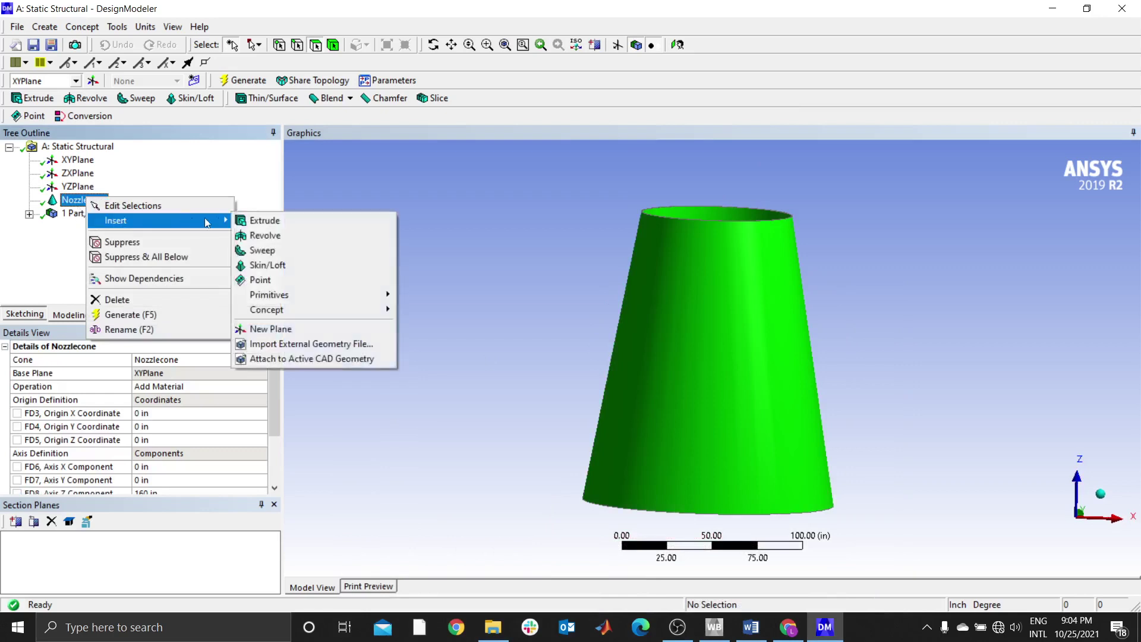
left_click(282, 330)
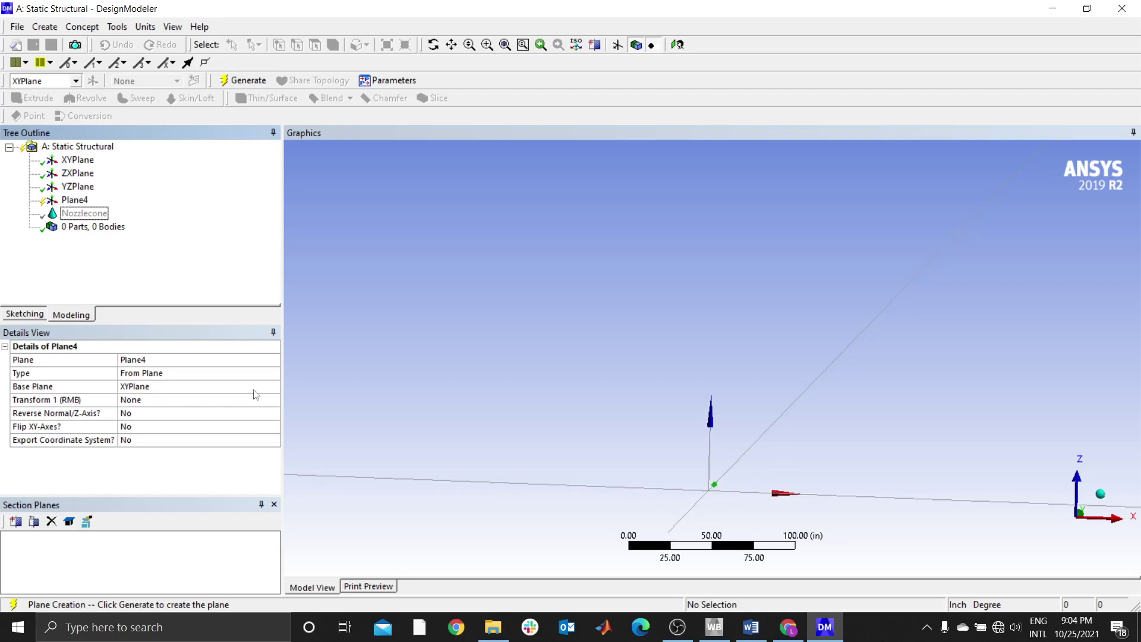
Examine the new plane's axis orientation from several views and check the options available for the Nozzlecone feature.
left_click(1079, 517)
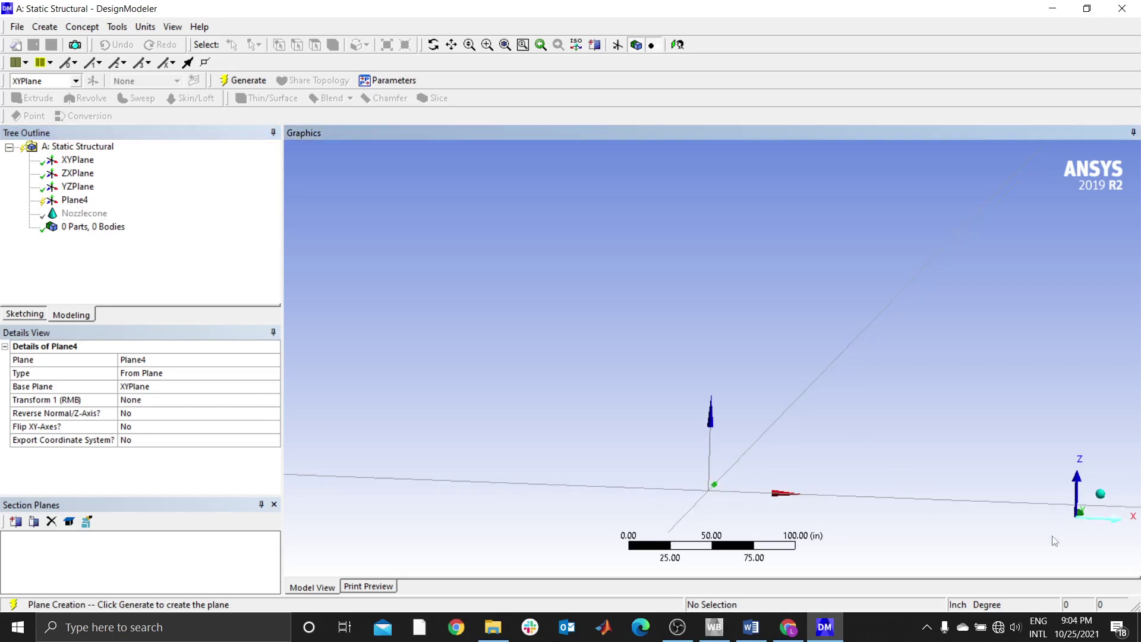
middle_click_drag(1043, 479, 1041, 522)
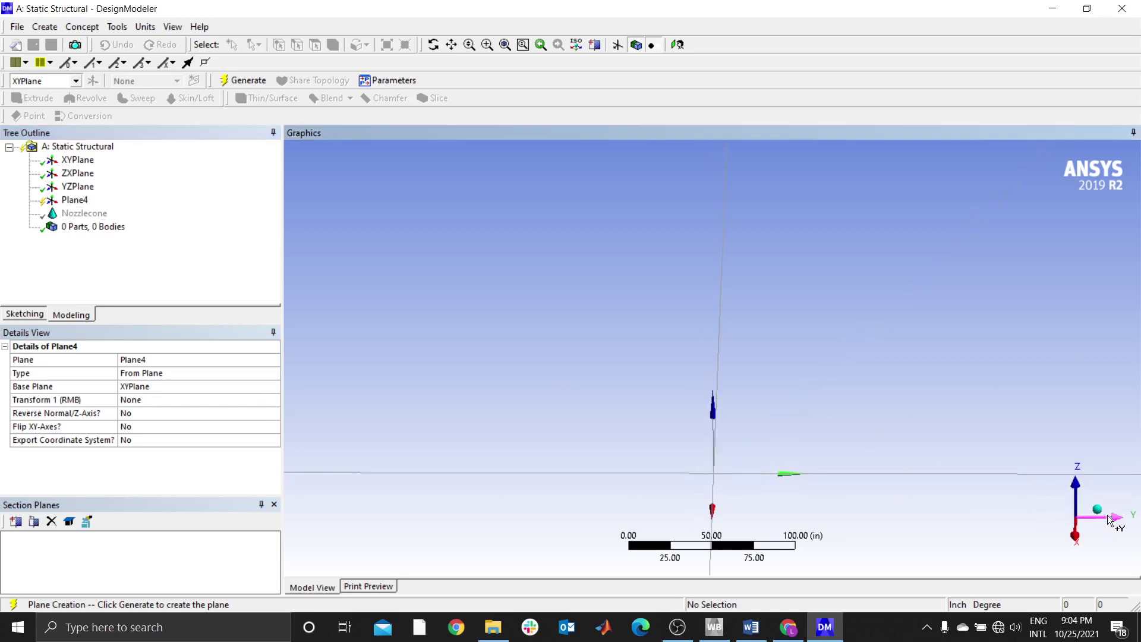
left_click(1046, 452)
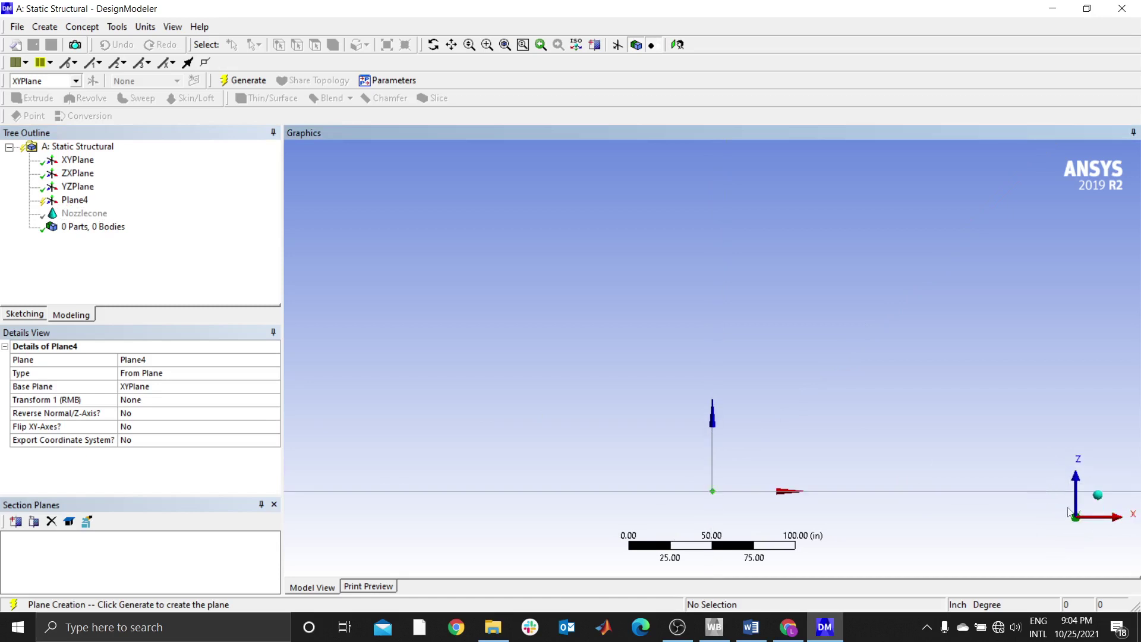
middle_click_drag(920, 300, 871, 357)
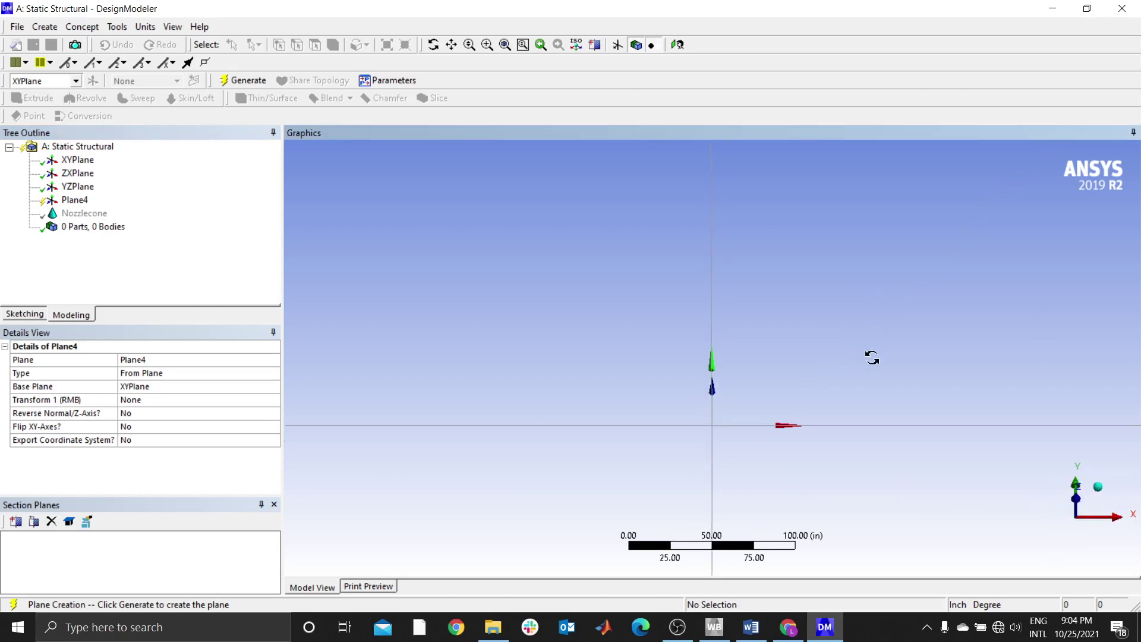
left_click(505, 45)
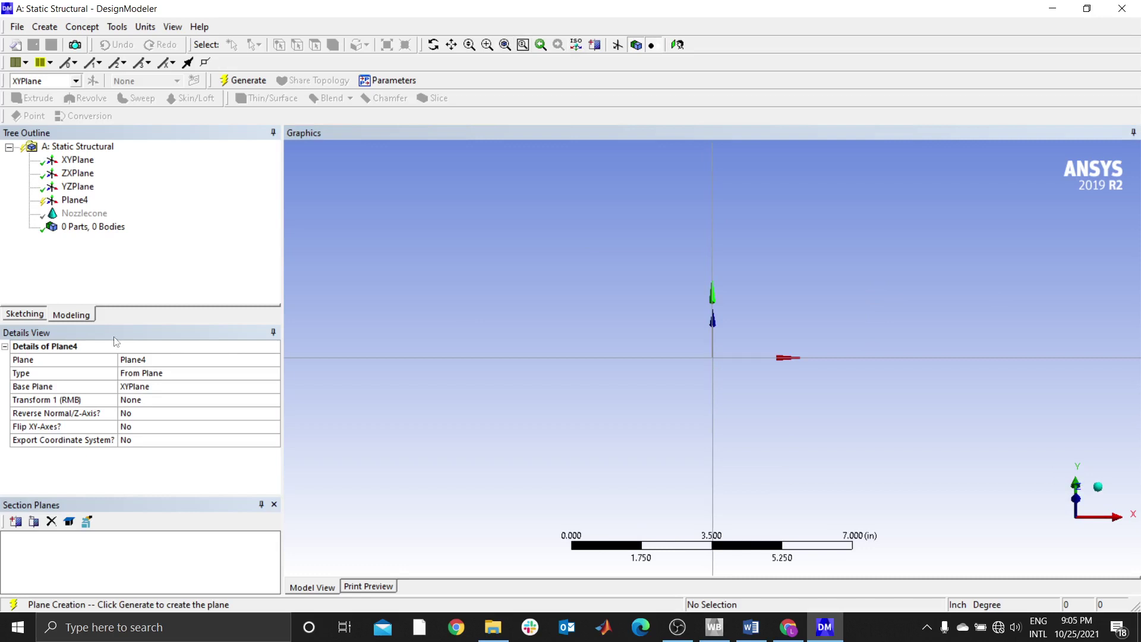
left_click(82, 214)
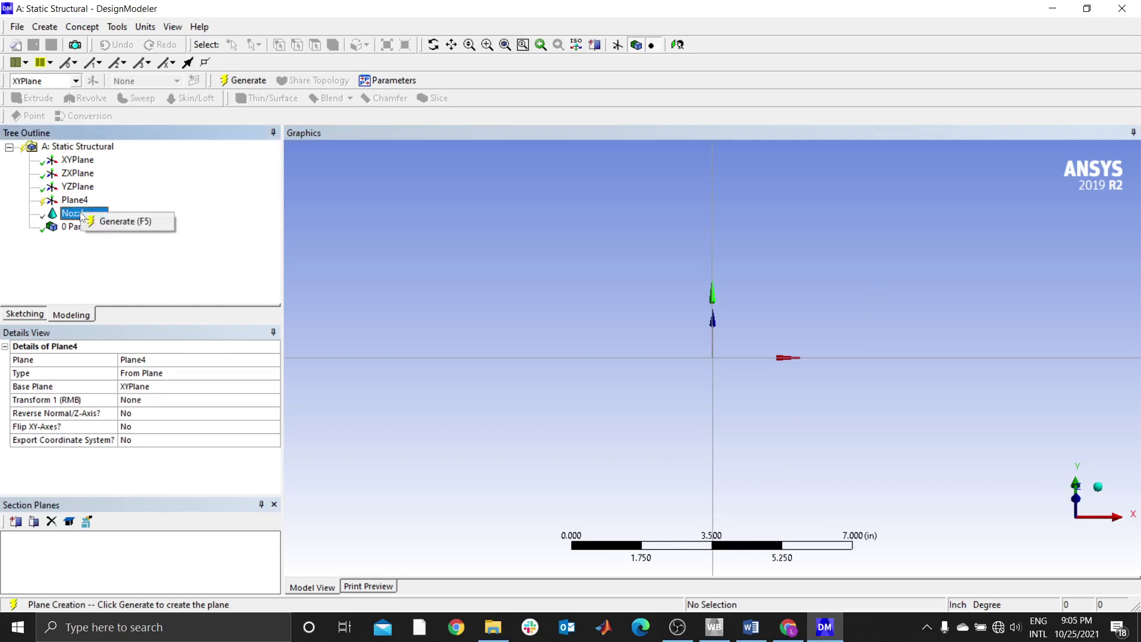
right_click(80, 216)
left_click(182, 195)
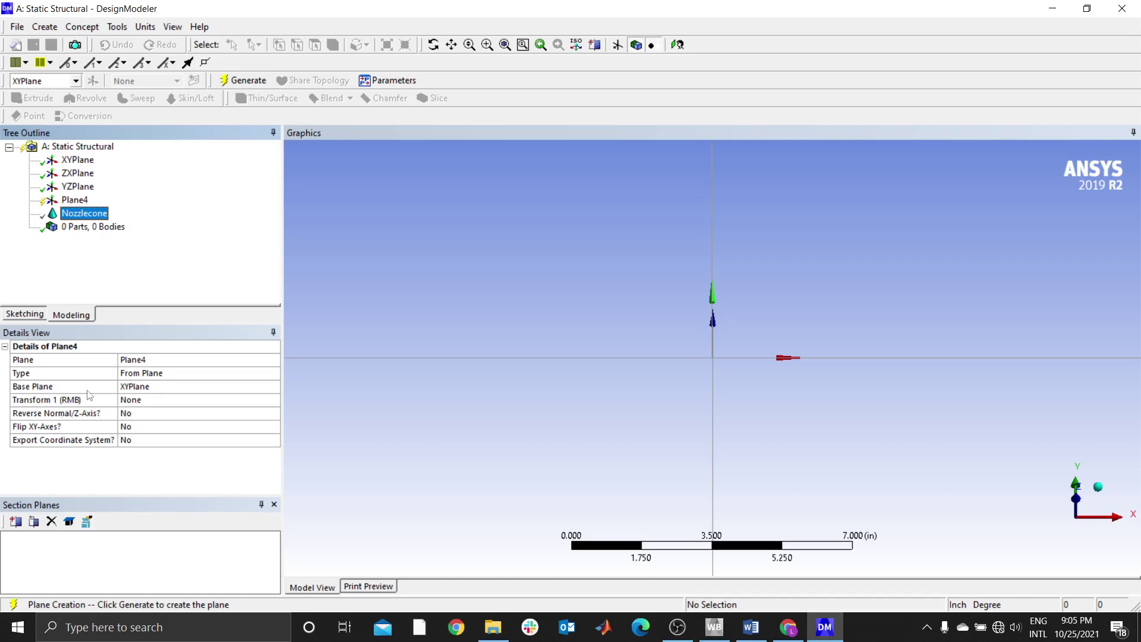
Offset the new plane 80 in along Z from XYPlane and generate it.
left_click(149, 399)
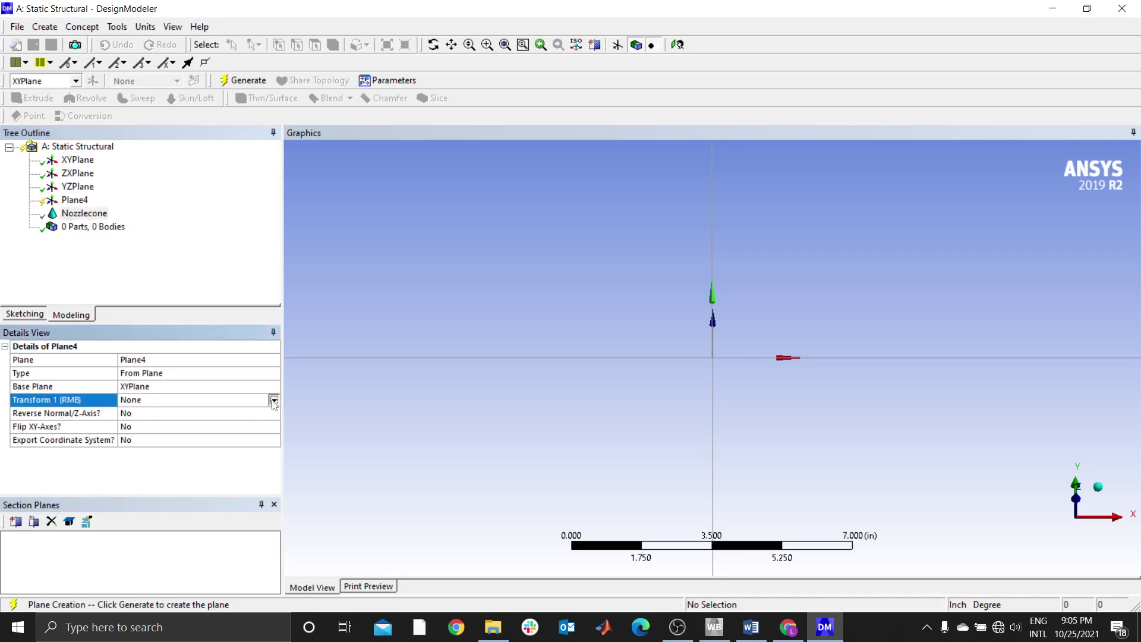
left_click(273, 399)
left_click(160, 460)
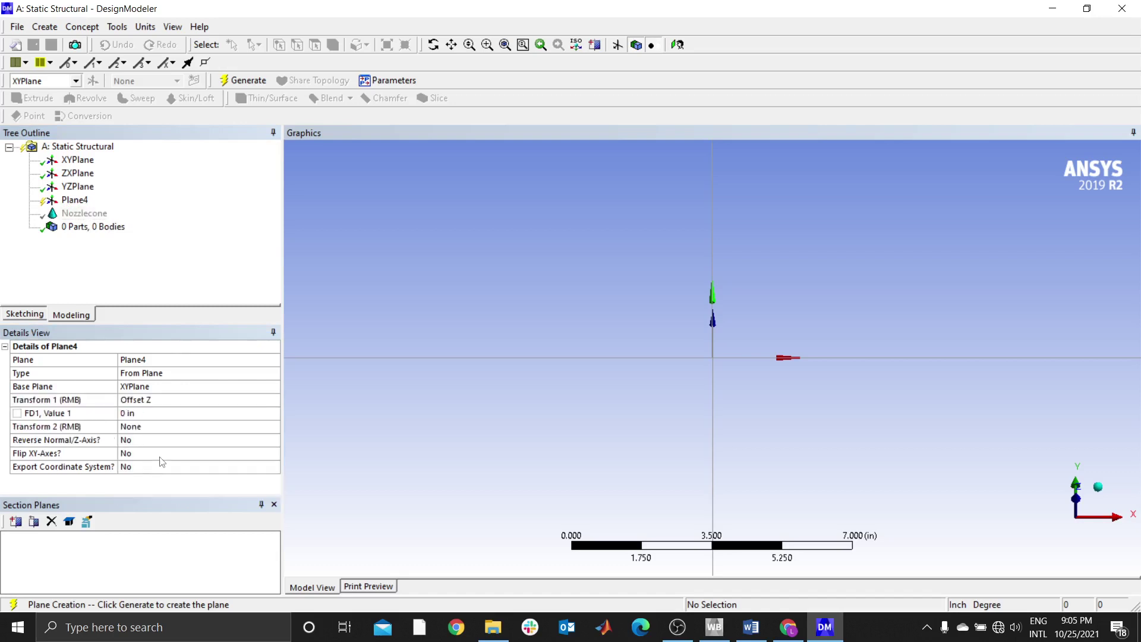
left_click(151, 412)
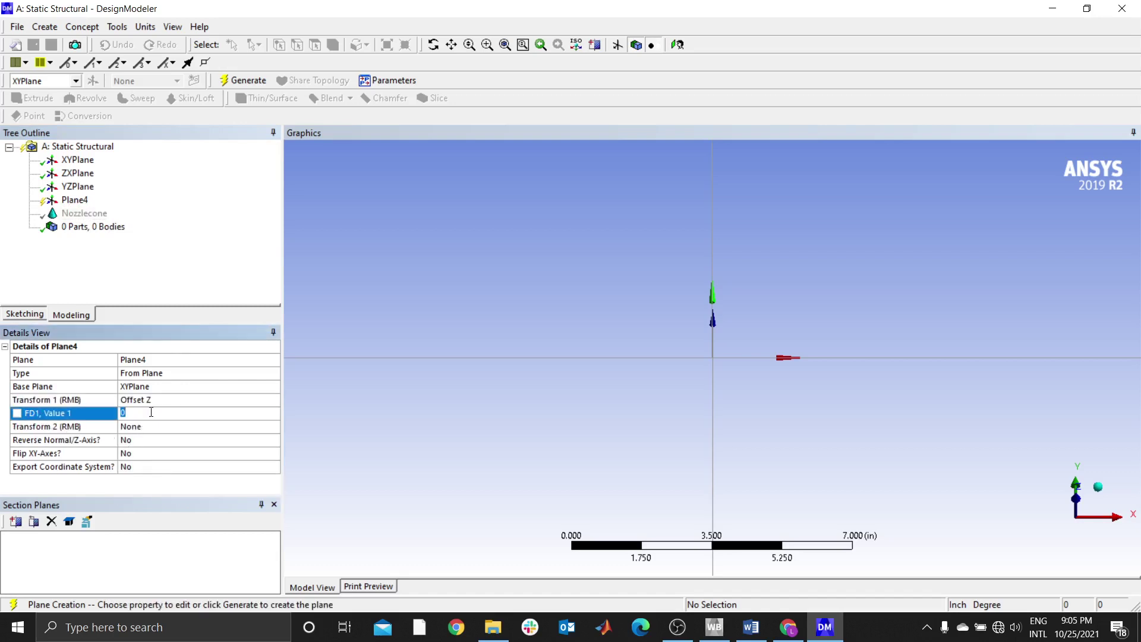
key("Return")
left_click(74, 199)
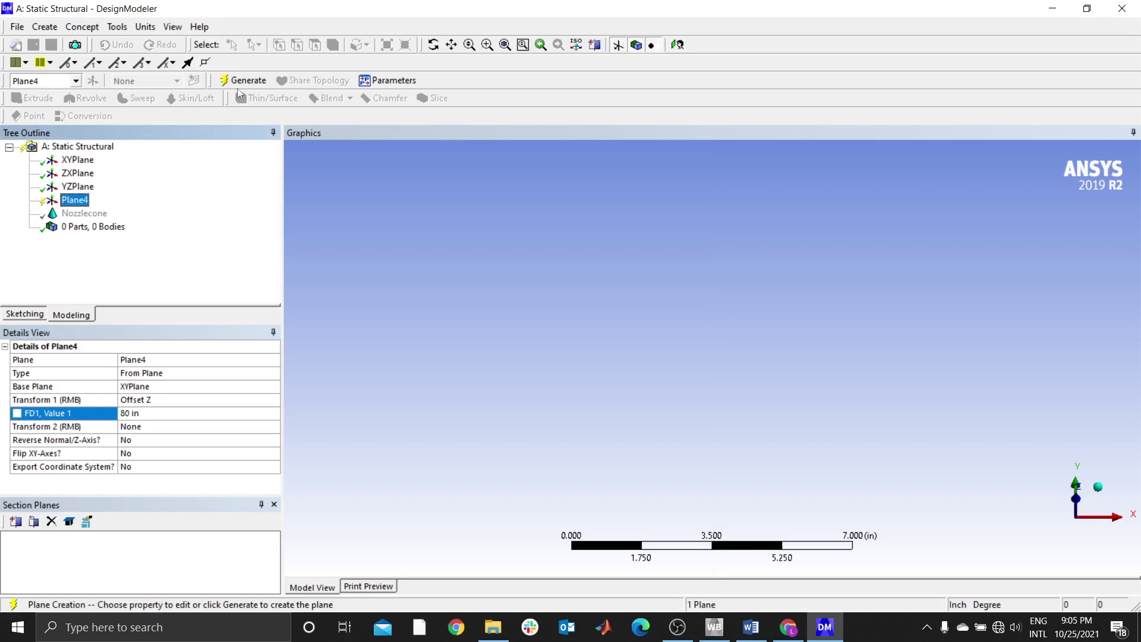
left_click(240, 79)
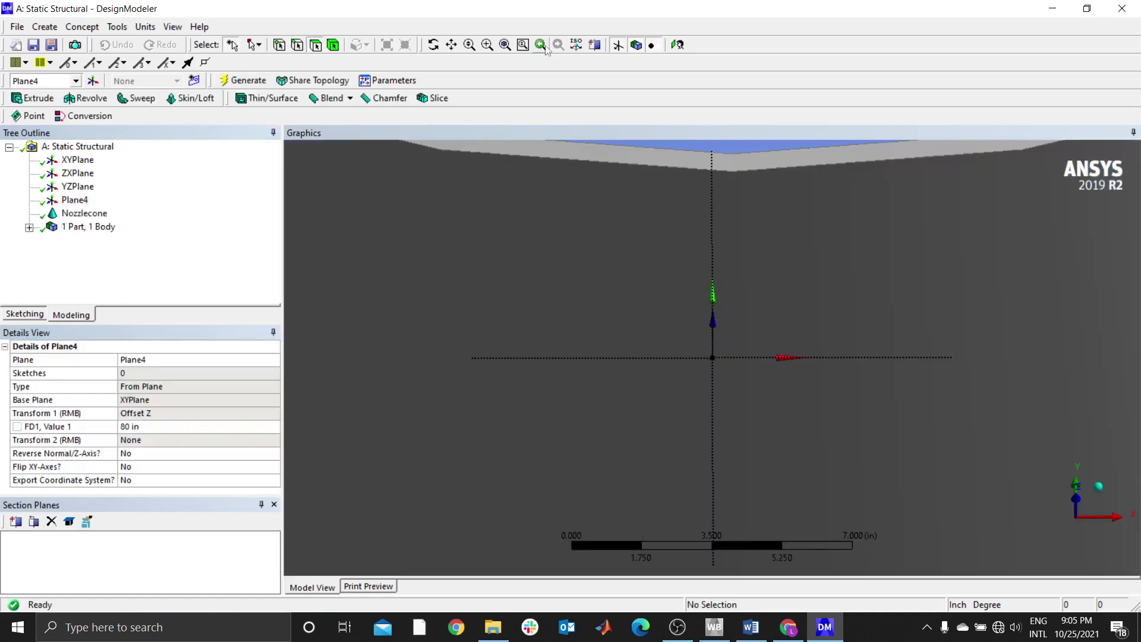
left_click(505, 45)
middle_click_drag(666, 286, 707, 368)
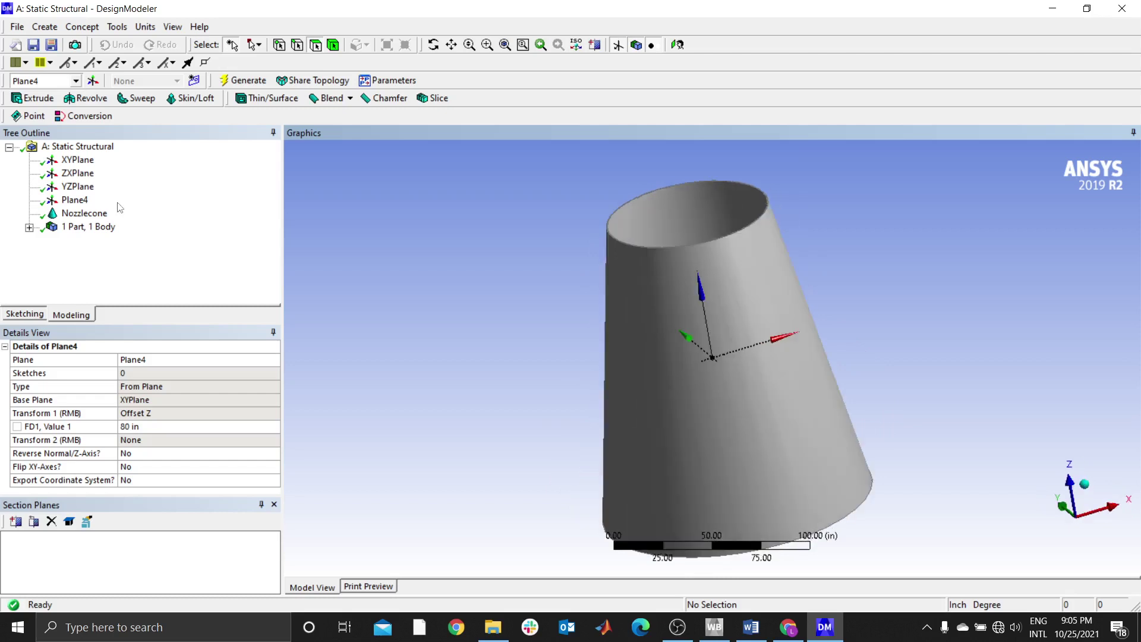
Delete the existing offset plane, Plane4, from the model and confirm the deletion.
right_click(86, 202)
left_click(98, 322)
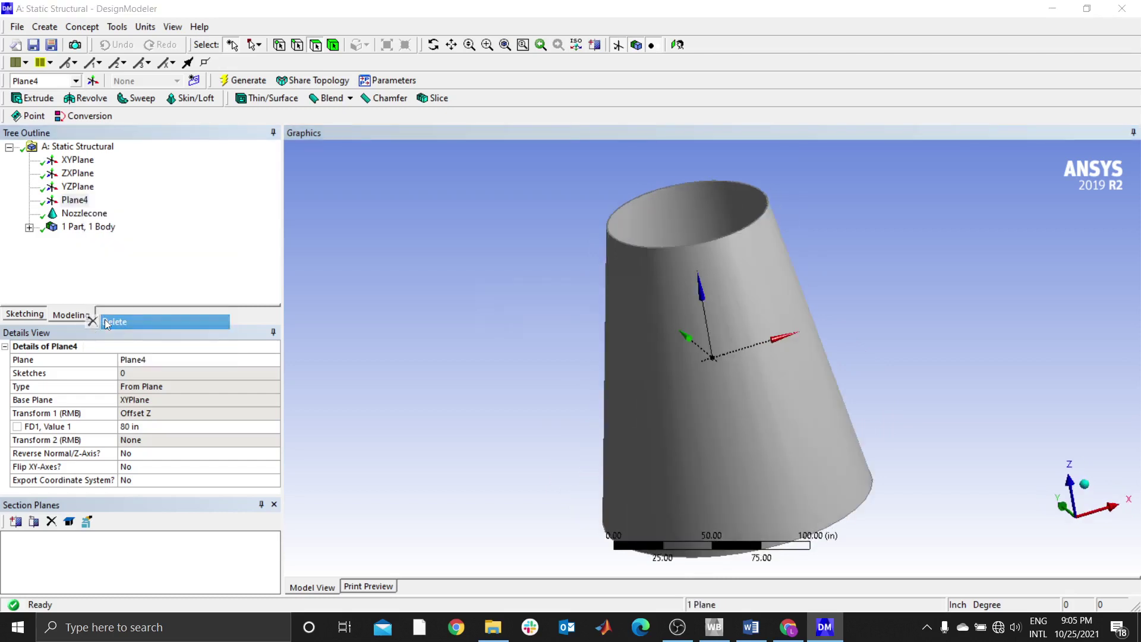
left_click(514, 367)
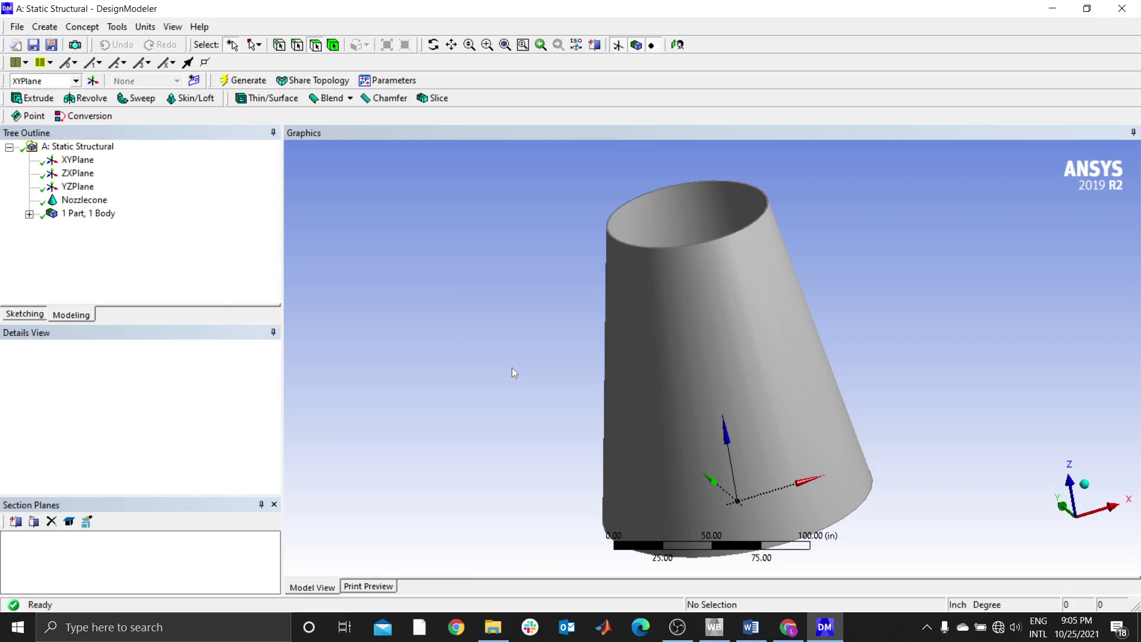
Insert a new plane before the Nozzlecone feature, keeping XYPlane as its base plane.
right_click(83, 201)
mouse_move(170, 226)
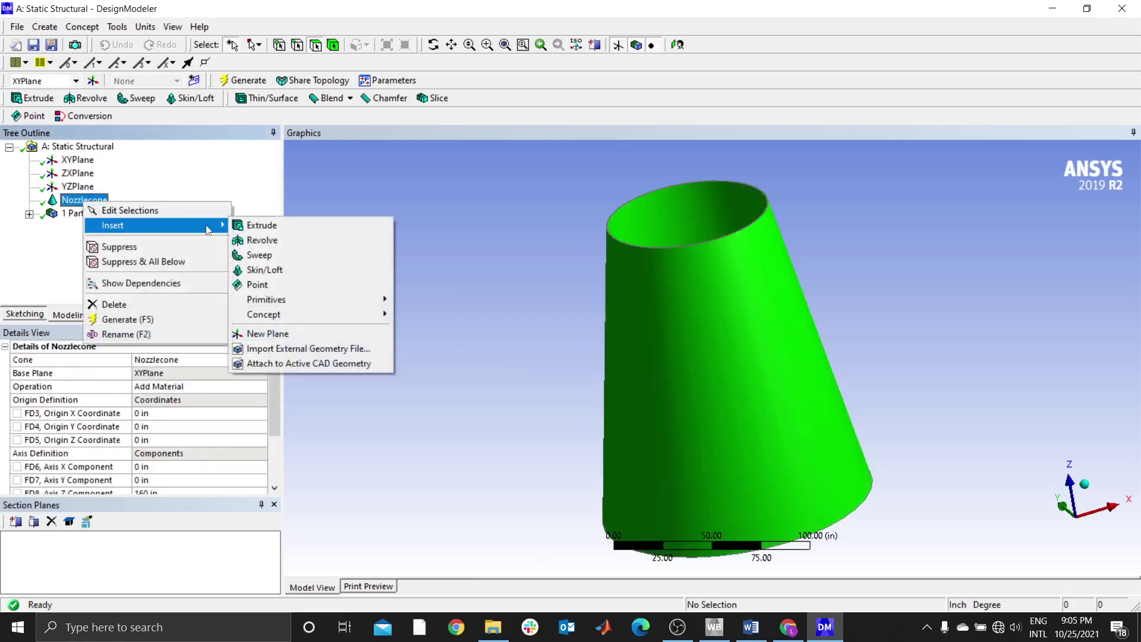
left_click(277, 336)
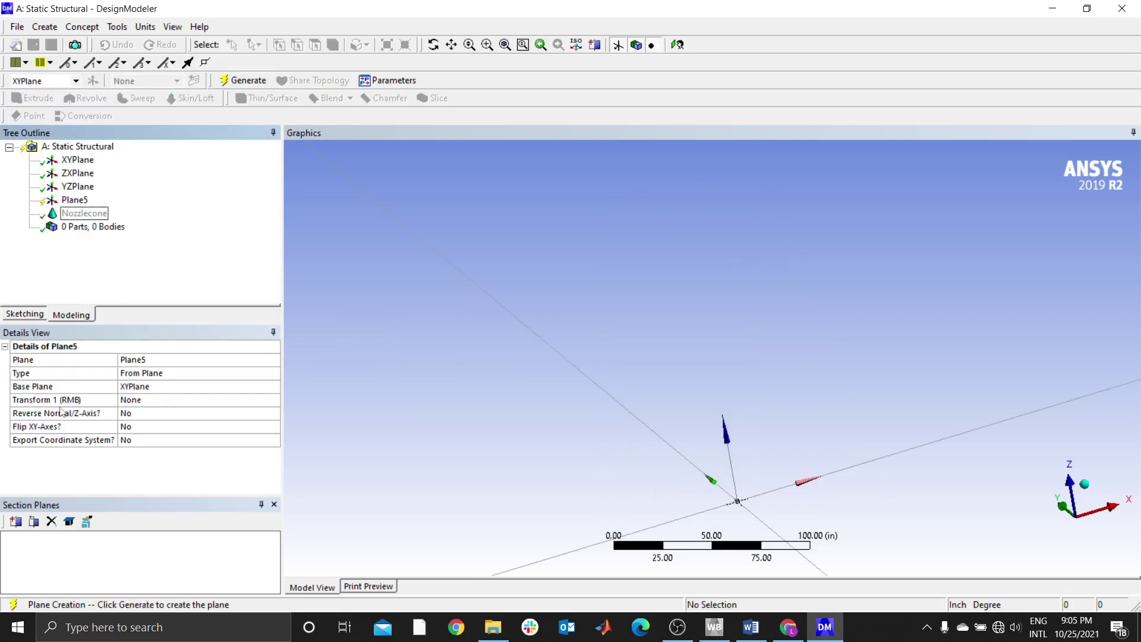
left_click(173, 401)
left_click(274, 400)
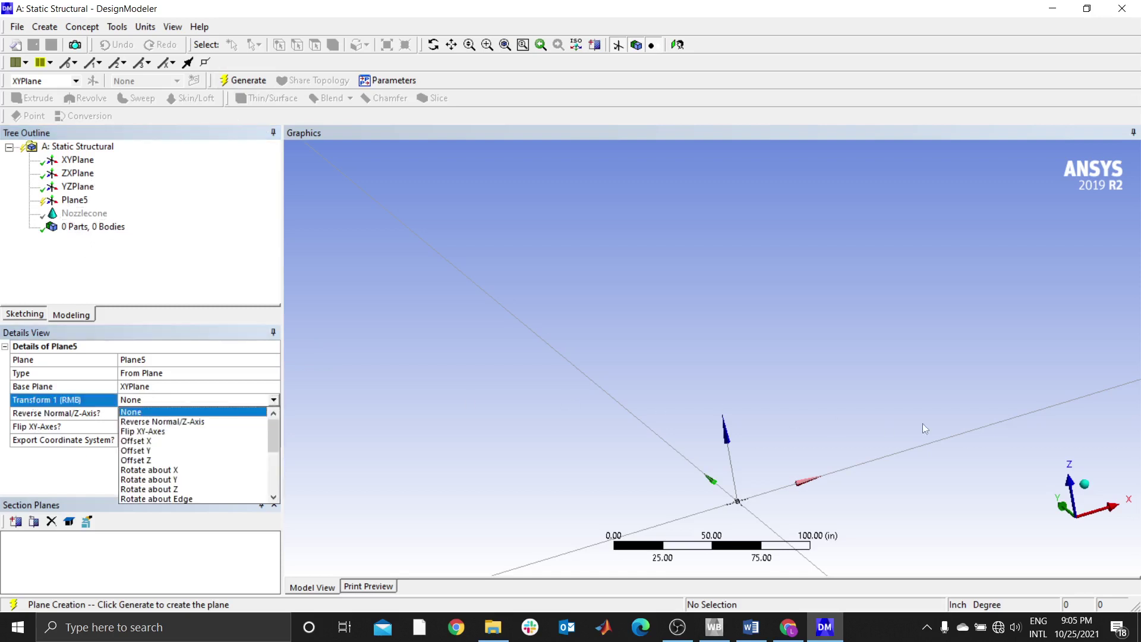
left_click(165, 402)
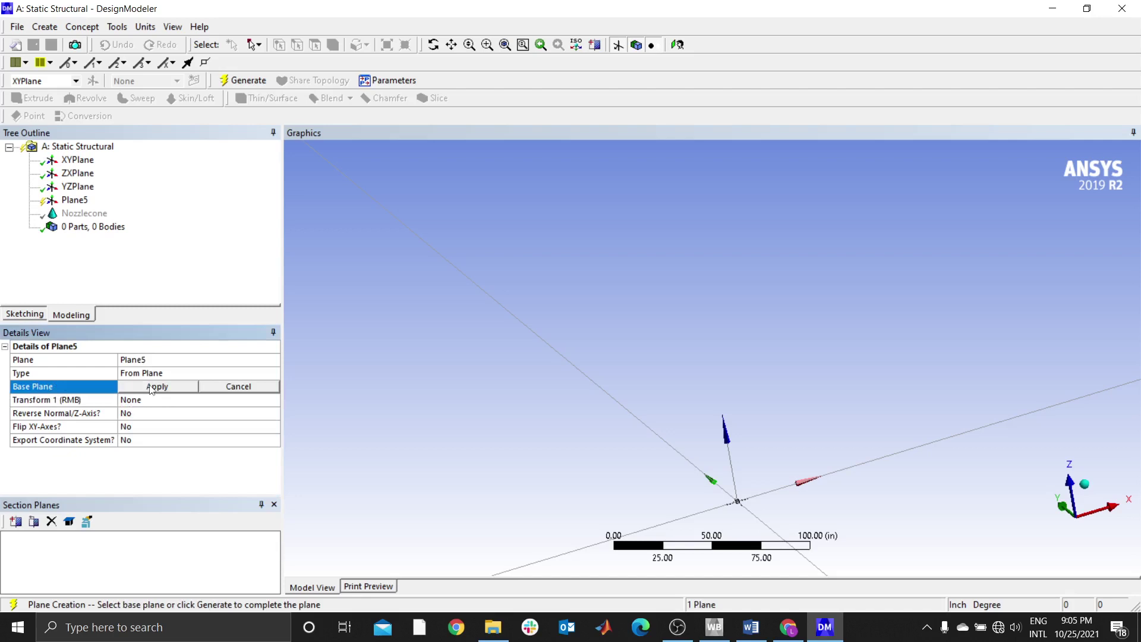
left_click(221, 390)
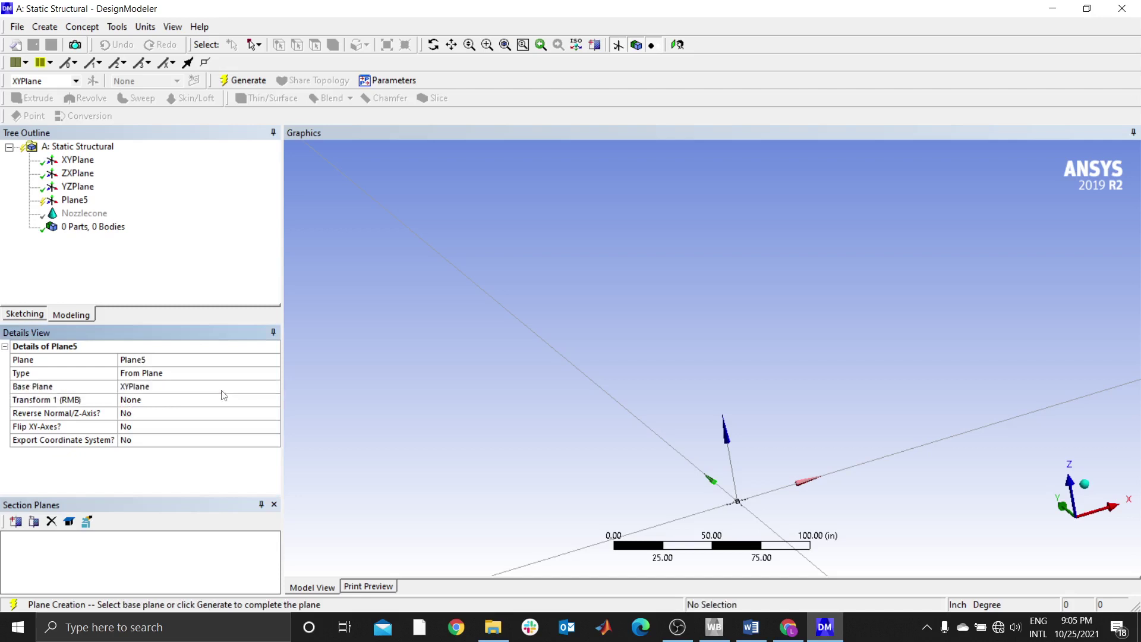
Apply an Offset Z transform of 80 in to the new plane and generate it.
left_click(156, 400)
left_click(272, 401)
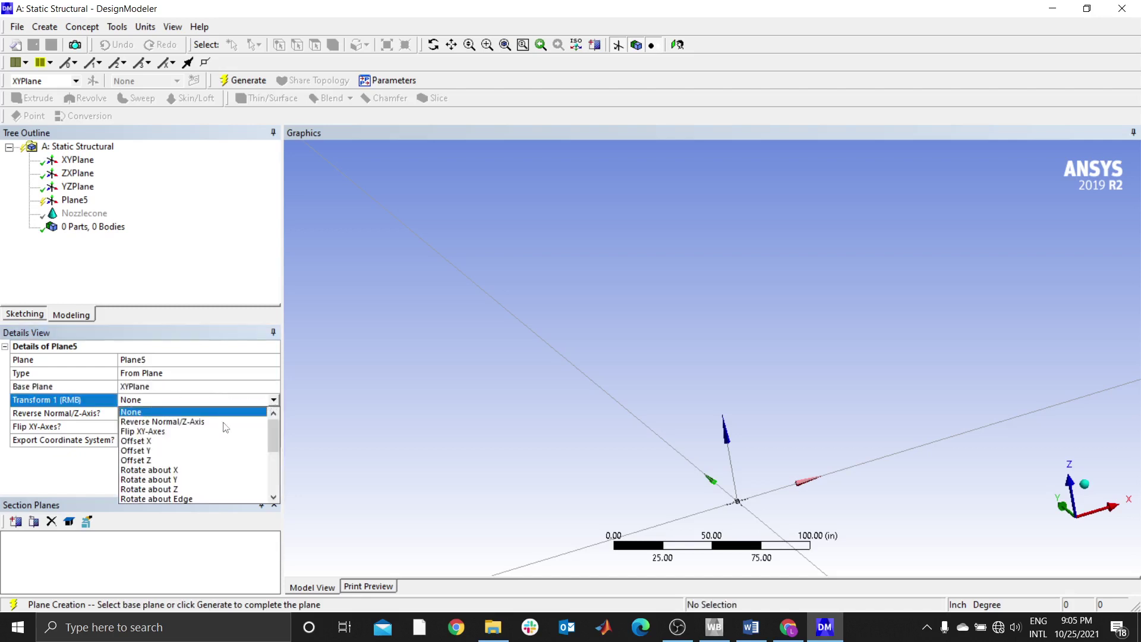
left_click(145, 460)
left_click(141, 413)
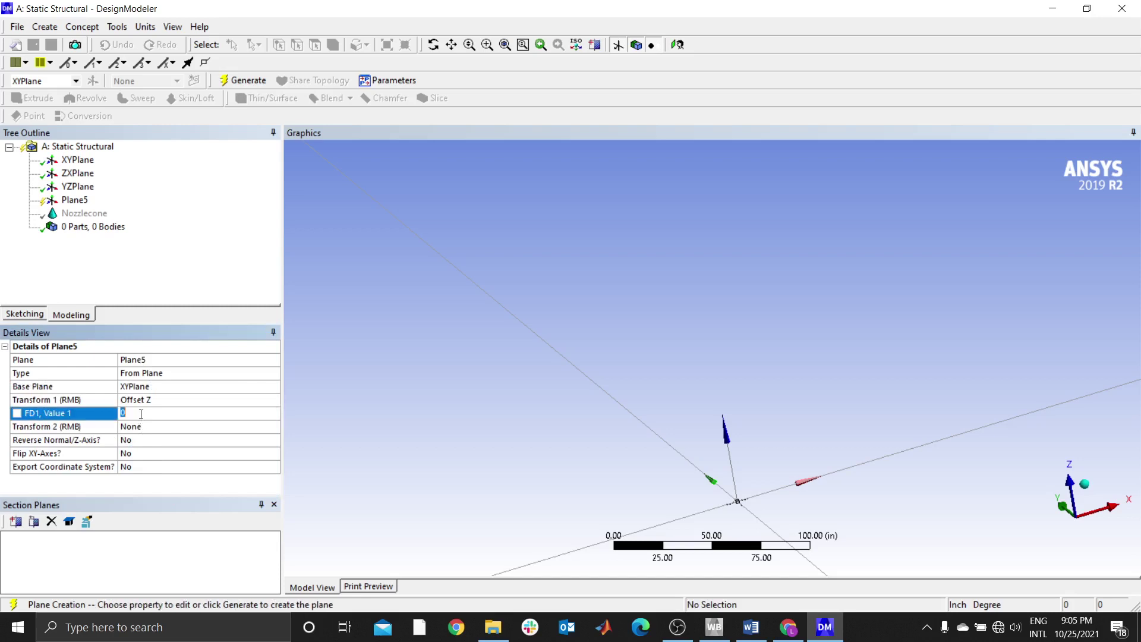
key("Return")
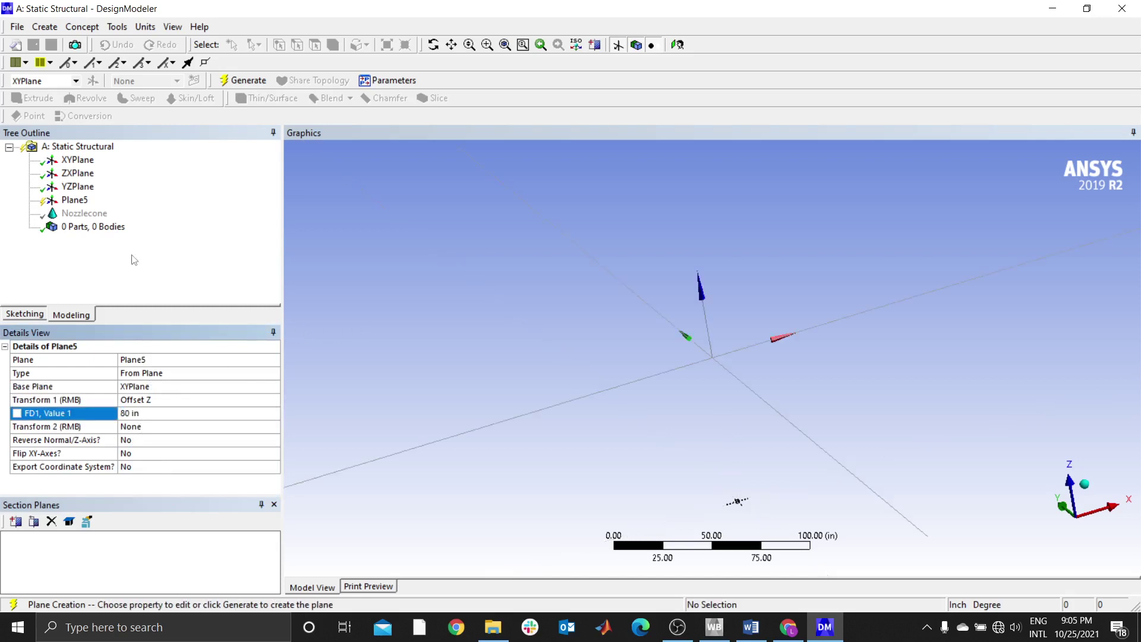
left_click(74, 200)
left_click(243, 80)
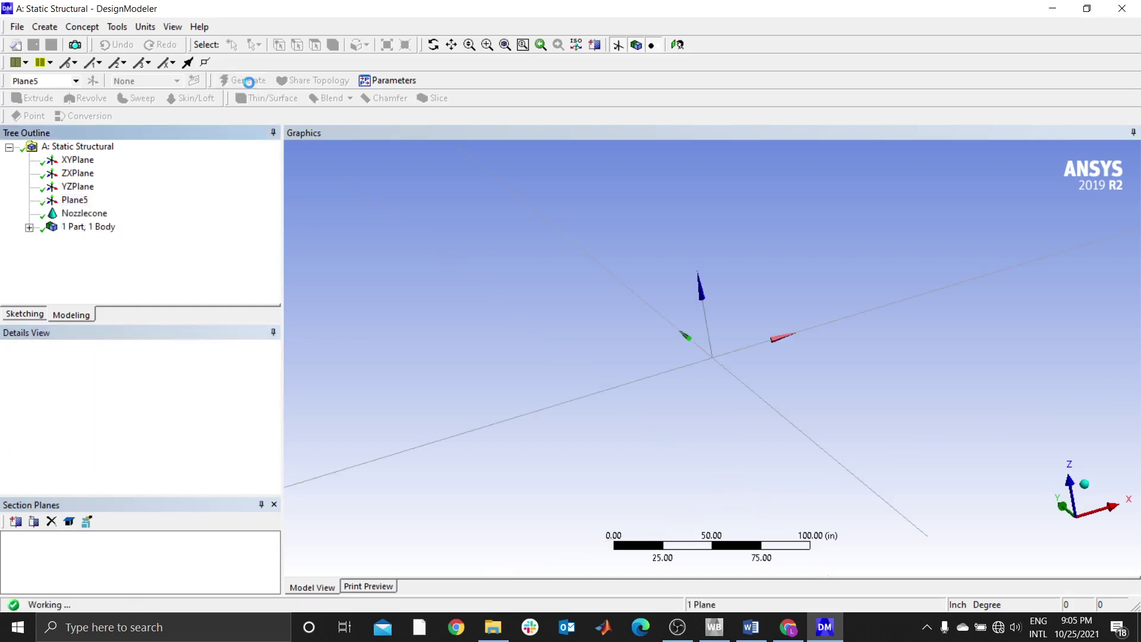
Rename the newly generated offset plane as midplane.
right_click(67, 203)
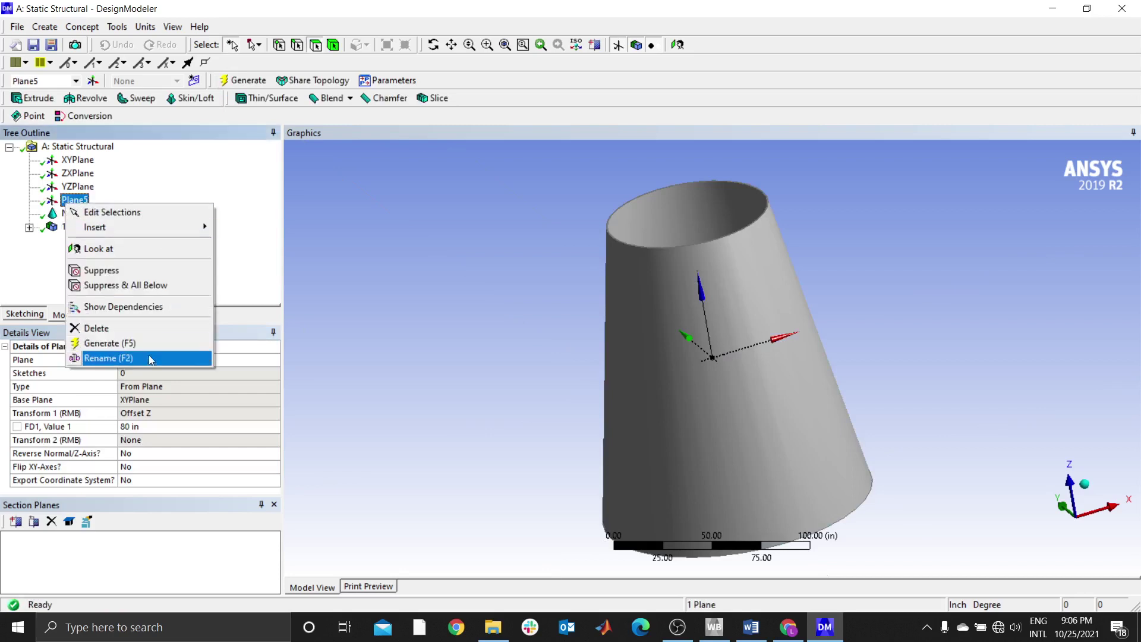
left_click(153, 358)
type("midplane")
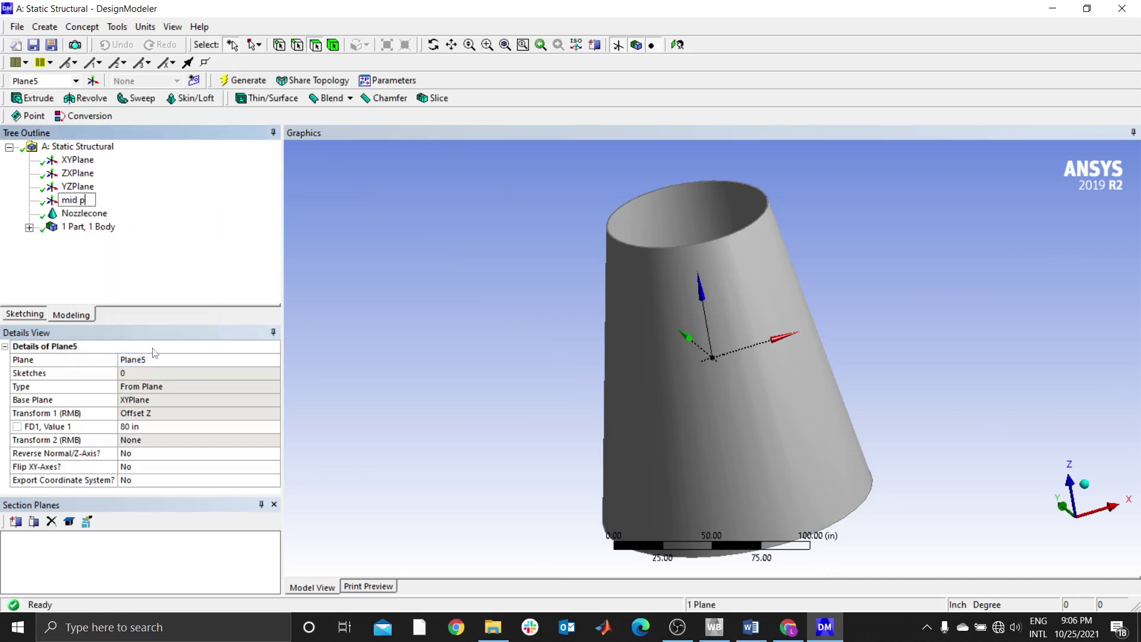
key("Return")
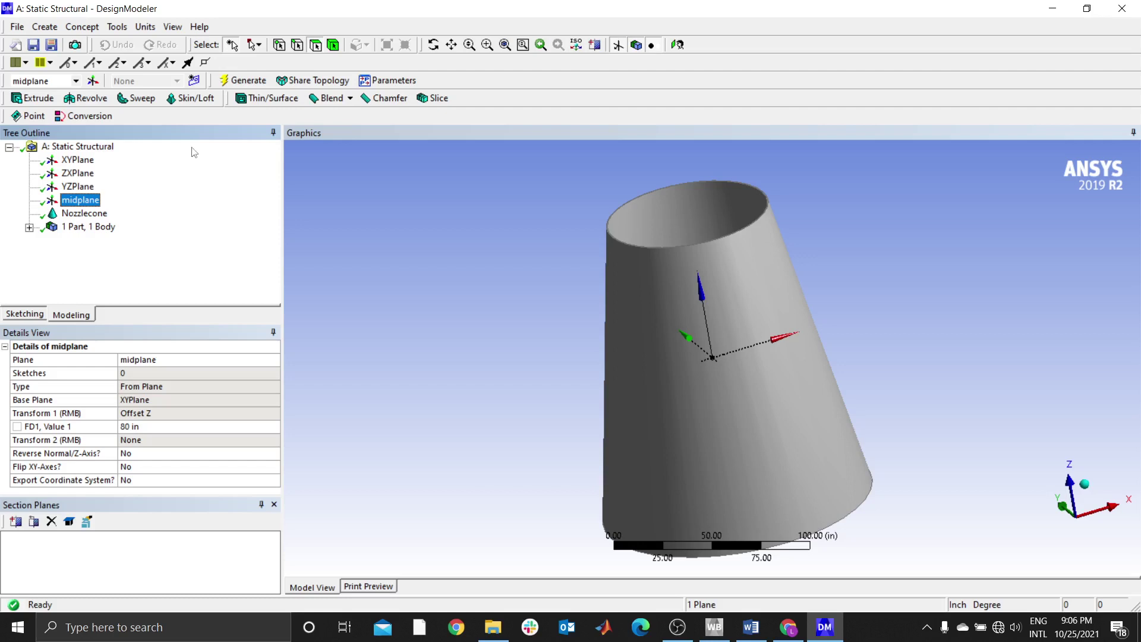
Inspect the midplane's position on the cone and create a new sketch on midplane.
middle_click_drag(523, 267, 349, 310)
middle_click_drag(324, 232, 672, 312)
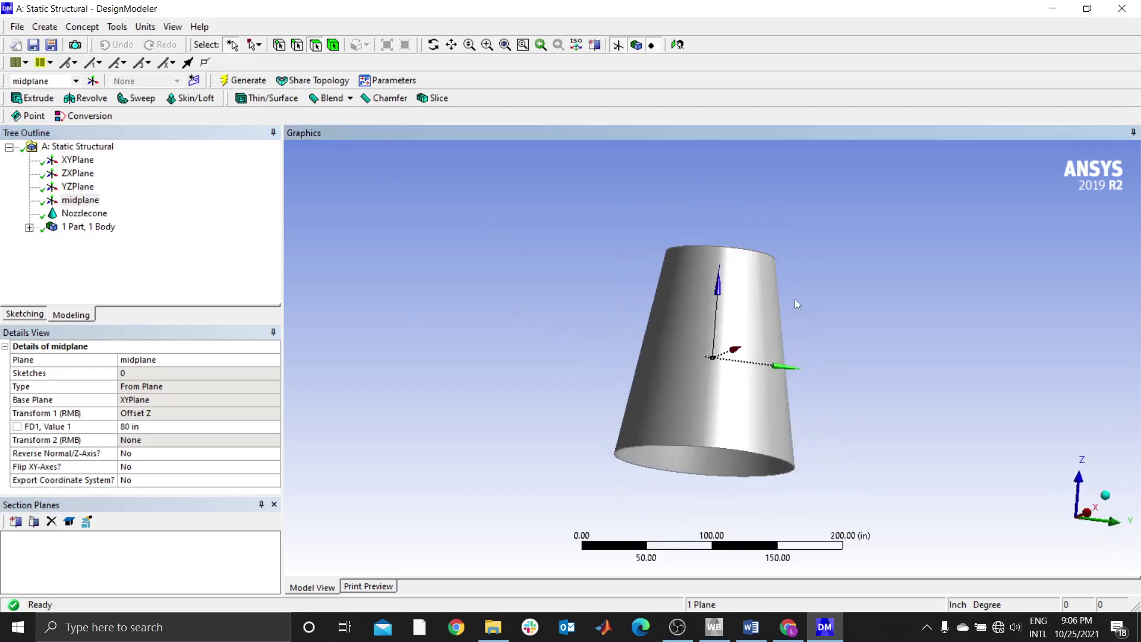
middle_click_drag(772, 232, 812, 306)
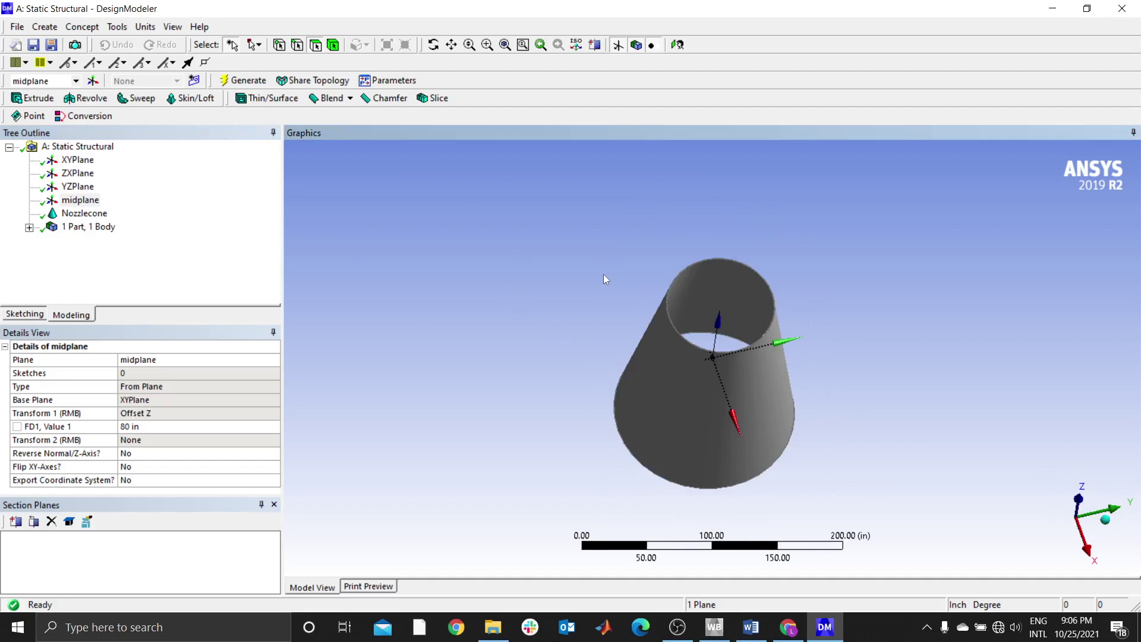
middle_click_drag(731, 381, 739, 355)
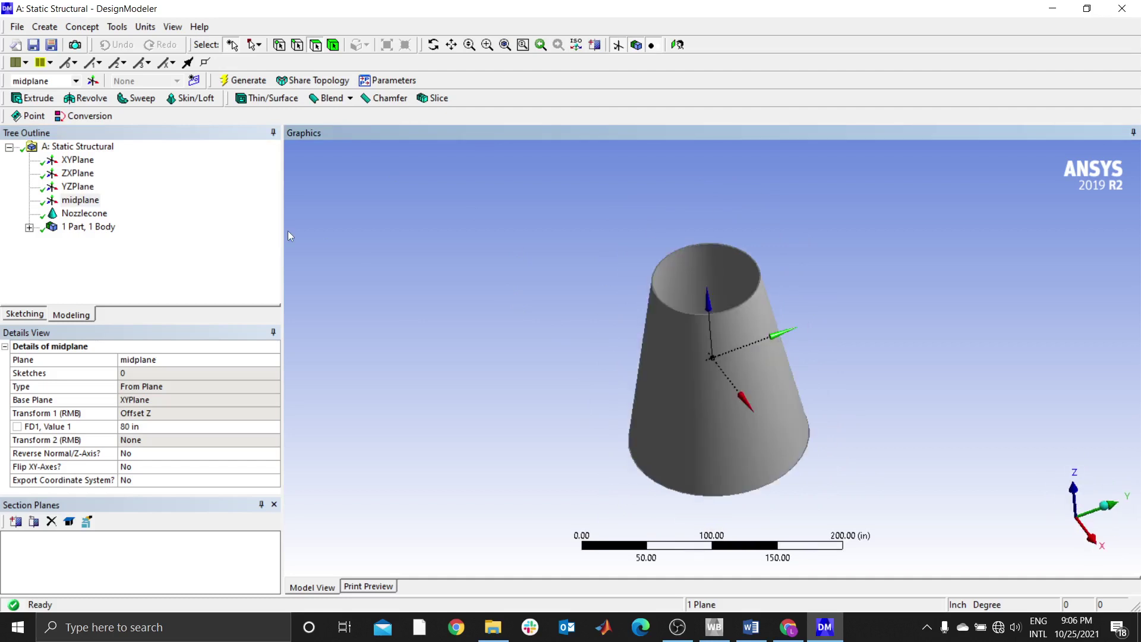
left_click(89, 201)
key("Return")
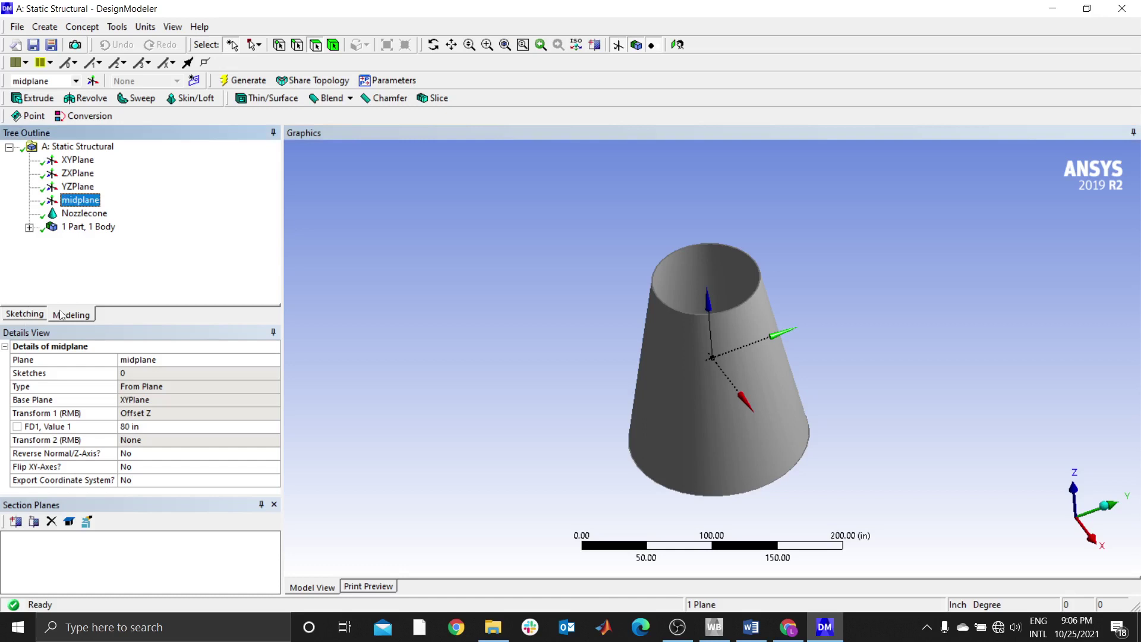
left_click(37, 317)
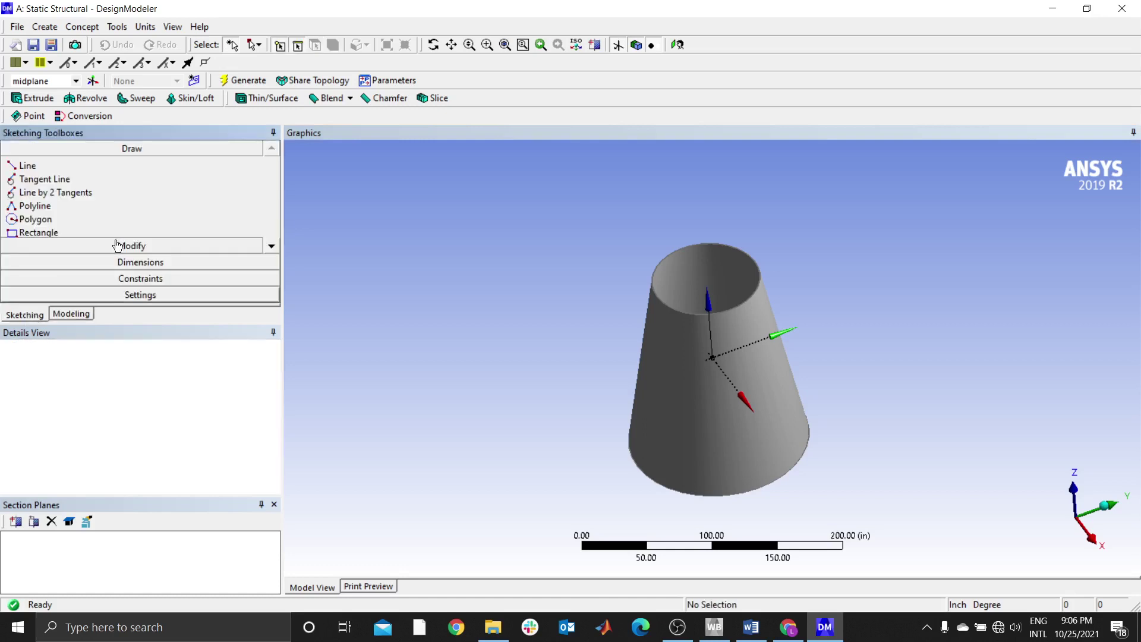
left_click(193, 81)
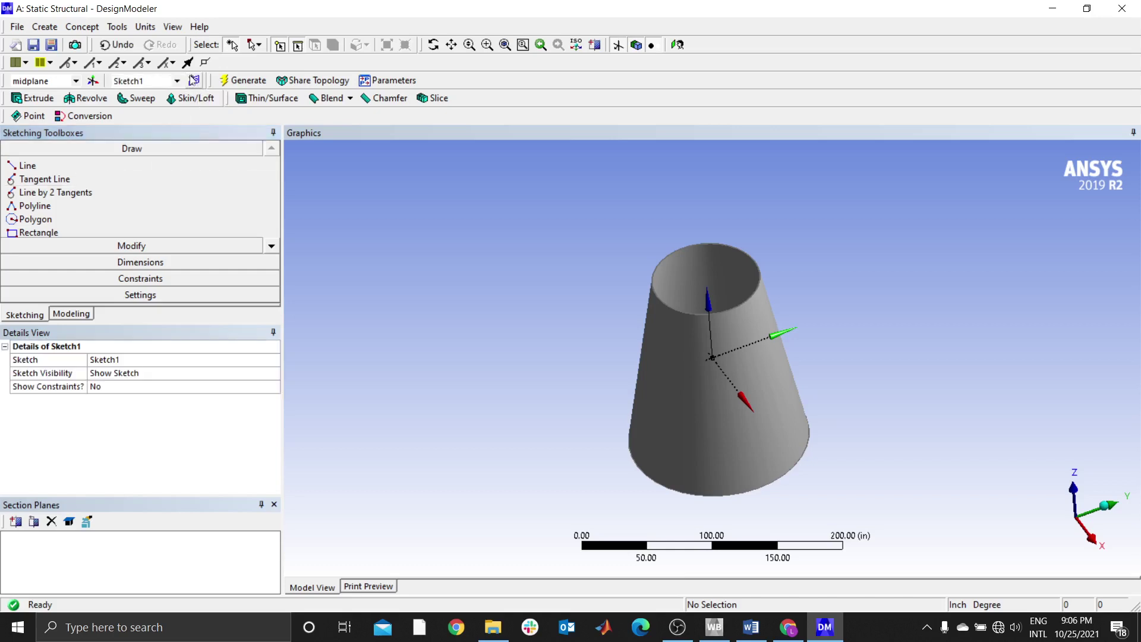
Sketch a circle centred on the midplane origin, sized between the cone's inner and outer edges as seen along Z.
left_click(271, 244)
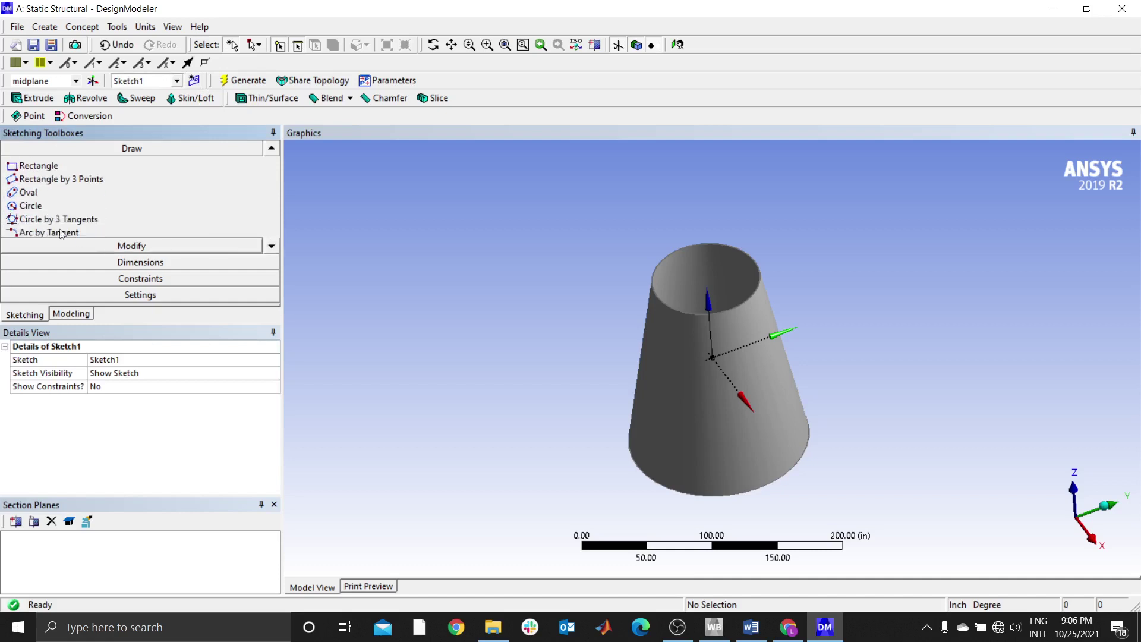
left_click(23, 206)
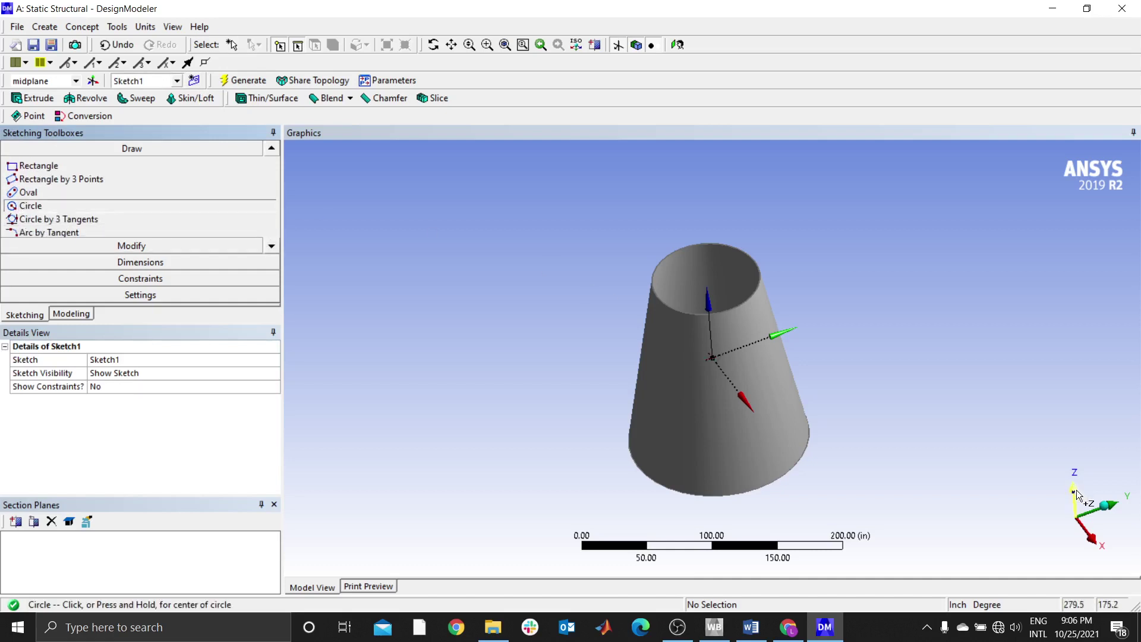
left_click(1076, 490)
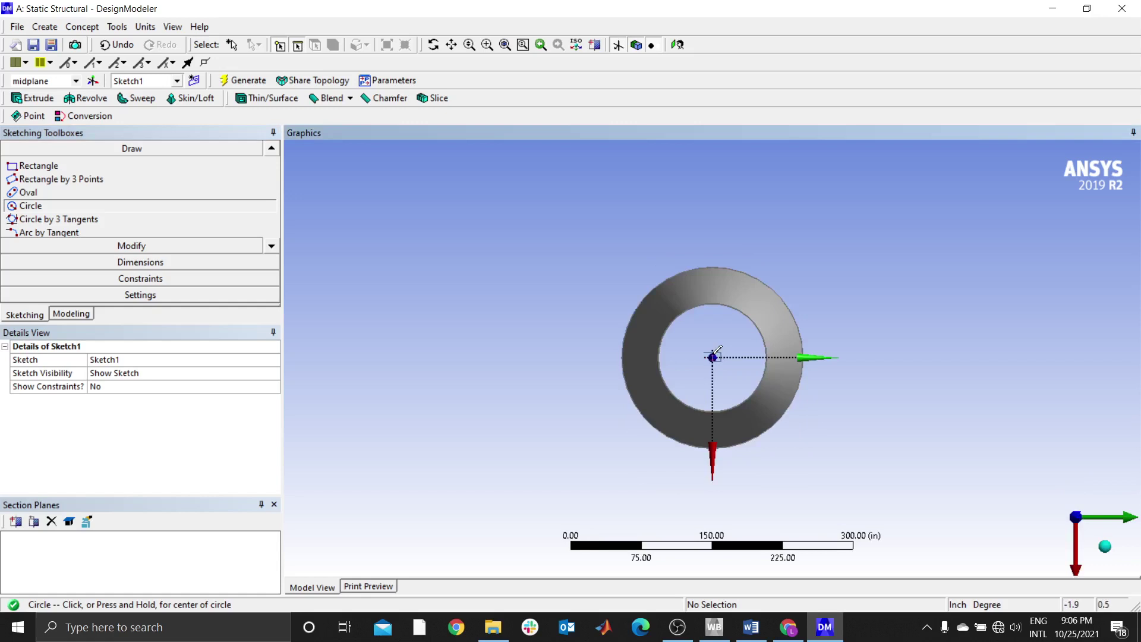
left_click(713, 357)
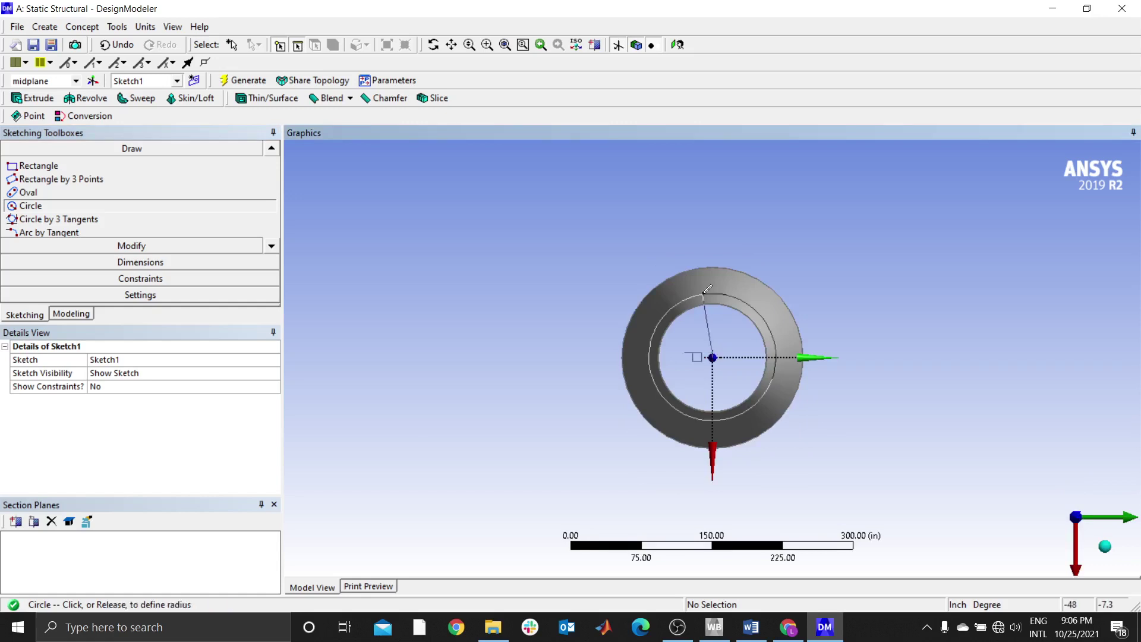
left_click(707, 289)
Look up the flange diameter in the Word document, dimension the sketched circle's diameter as 113.91 in and generate.
key("alt+Tab")
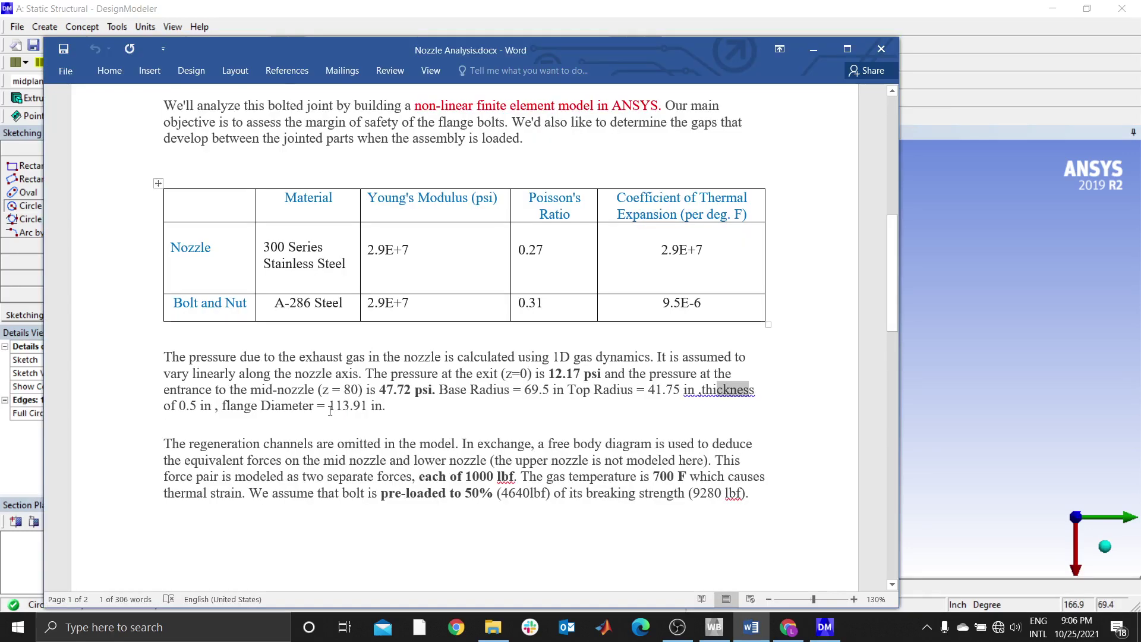
key("alt+Tab")
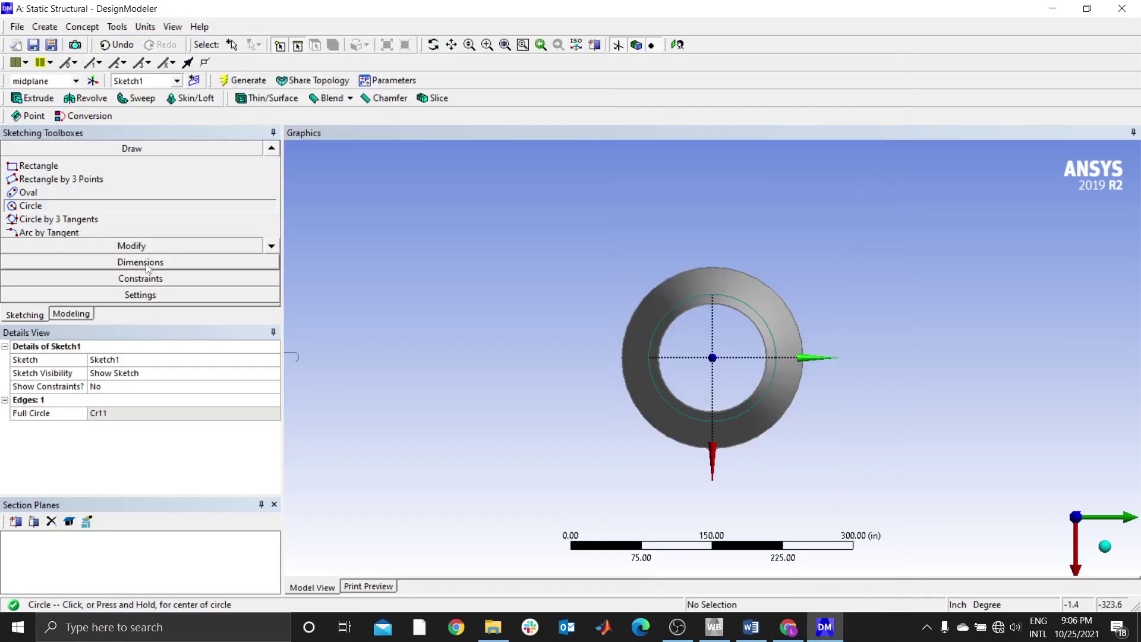
left_click(147, 267)
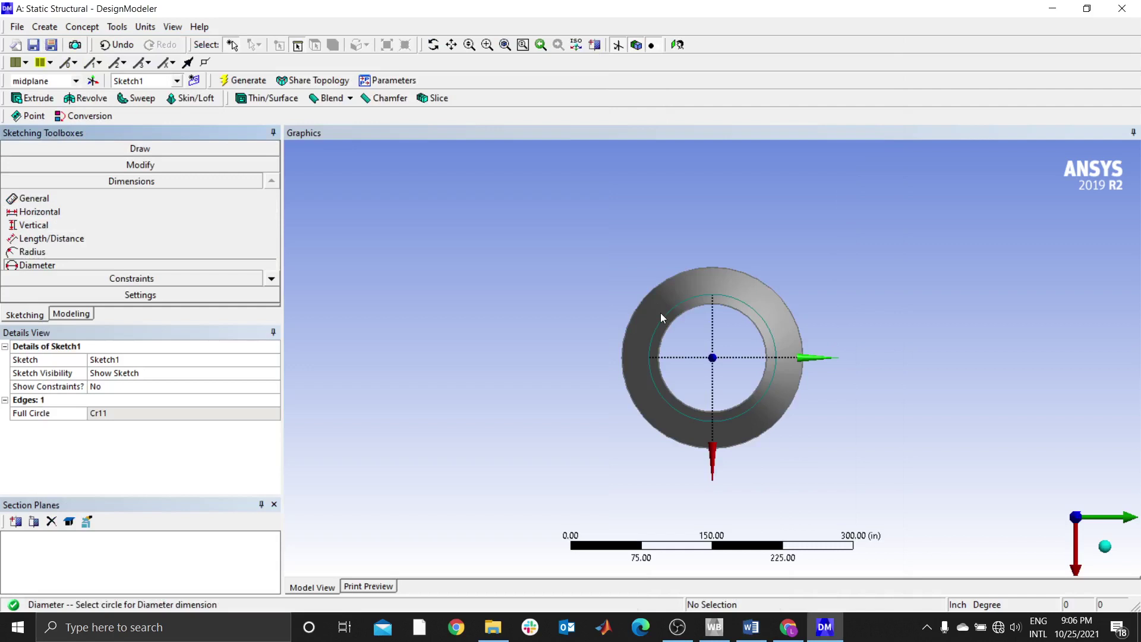
left_click(661, 313)
left_click(98, 413)
type("113.91")
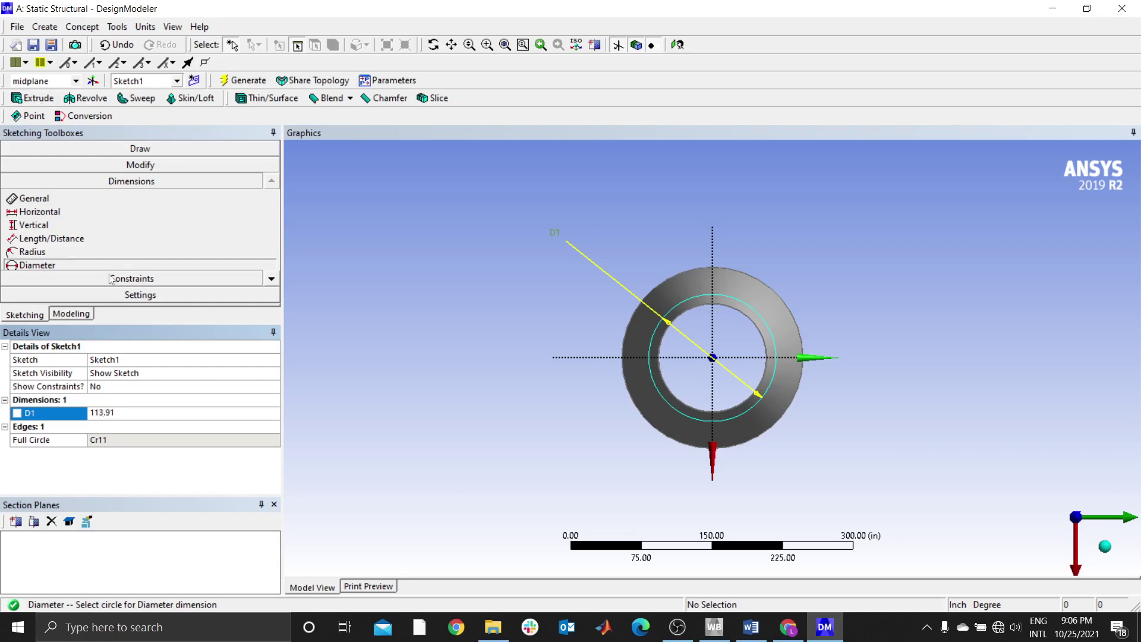
key("Return")
left_click(249, 79)
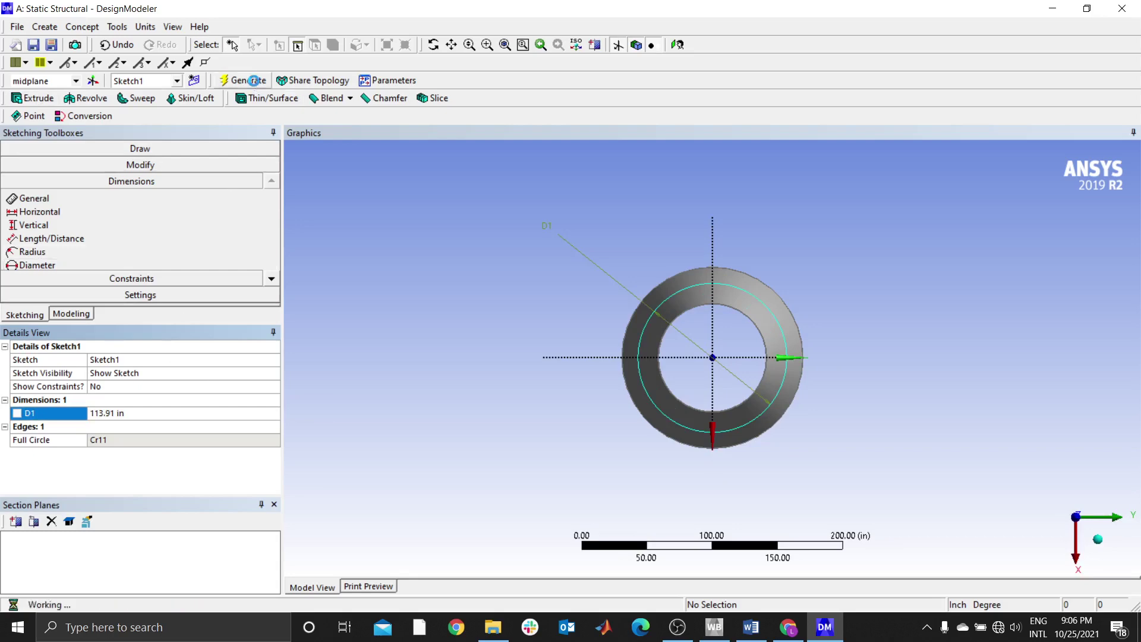
Check the thickness in the Word document, start extruding the midplane circle sketch with Both - Symmetric direction, and set the depth to 0.25 in.
key("alt+Tab")
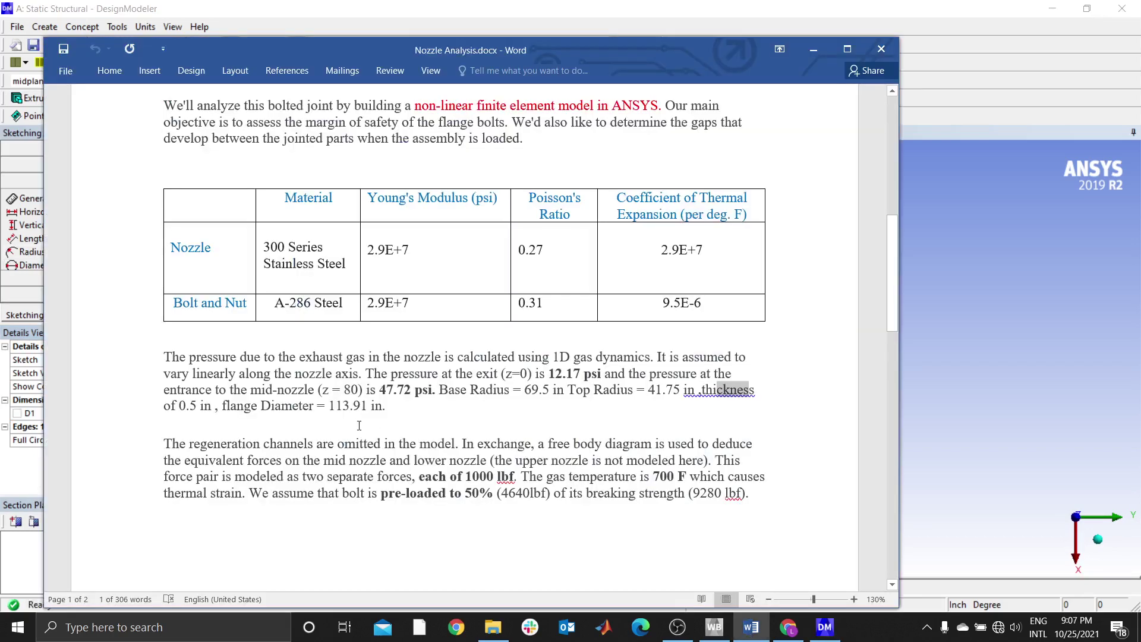
key("alt+Tab")
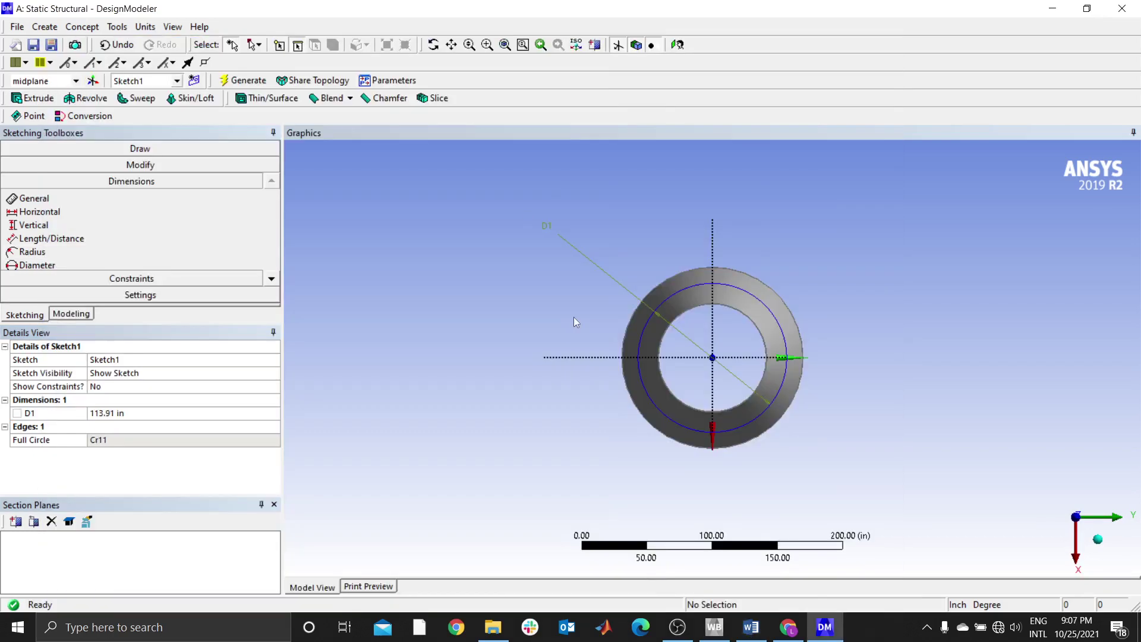
left_click(73, 315)
left_click(95, 213)
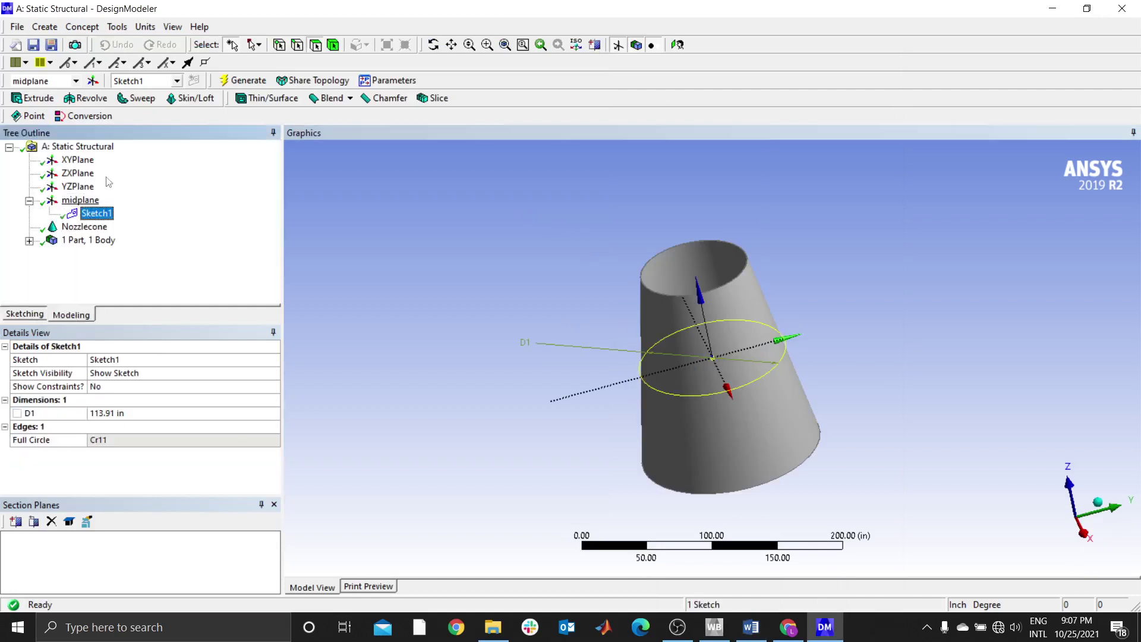
left_click(37, 28)
left_click(47, 57)
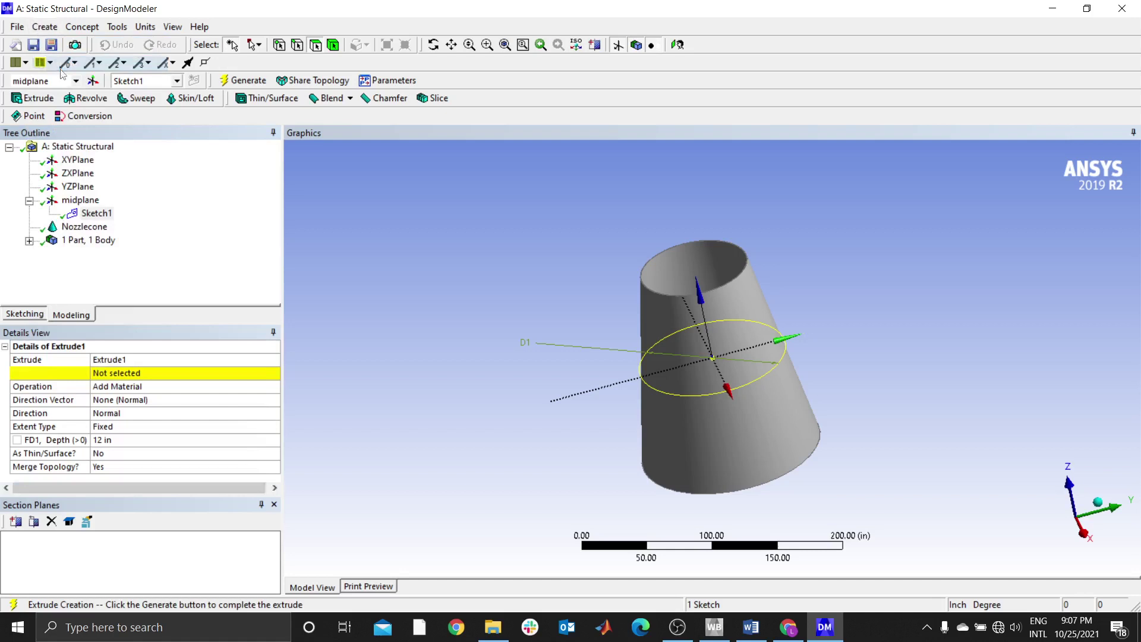
left_click(226, 373)
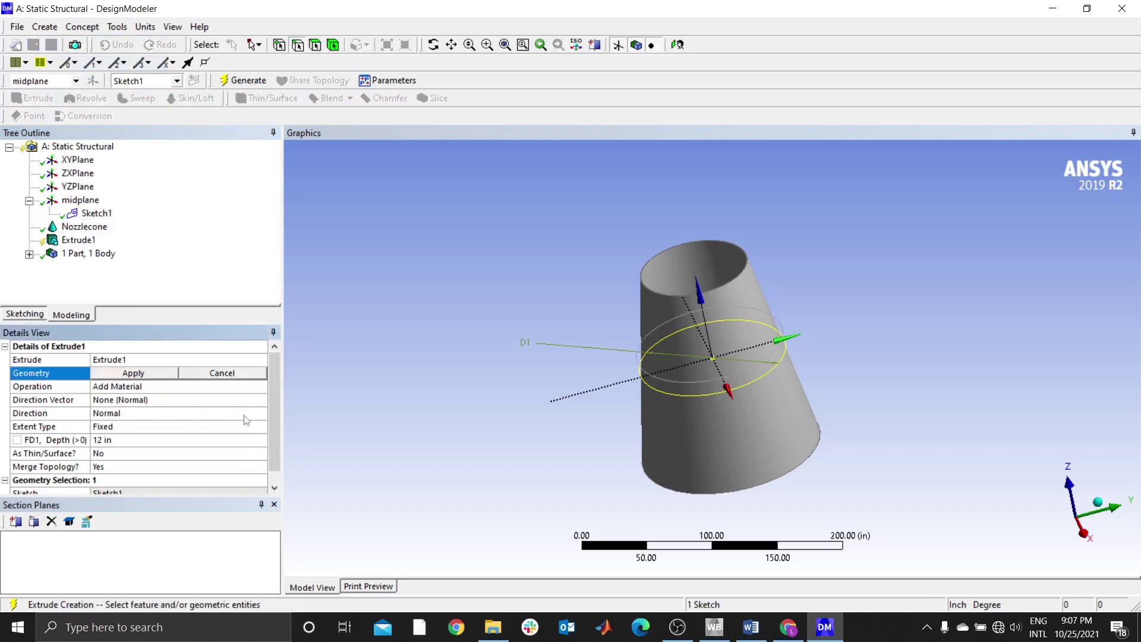
left_click(107, 415)
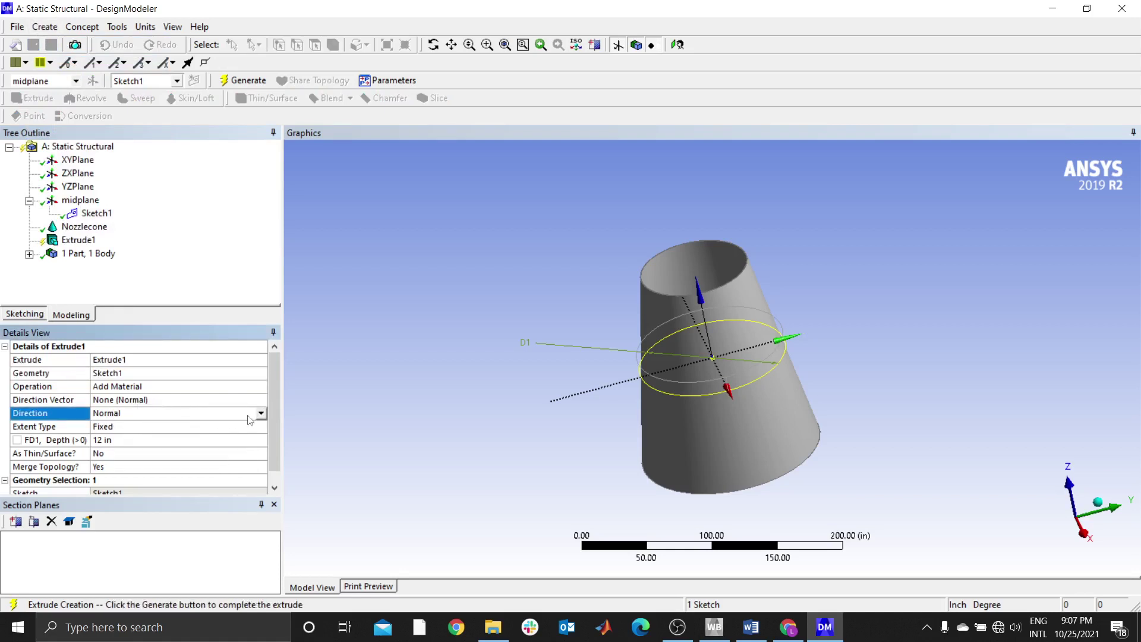
left_click(261, 413)
left_click(126, 445)
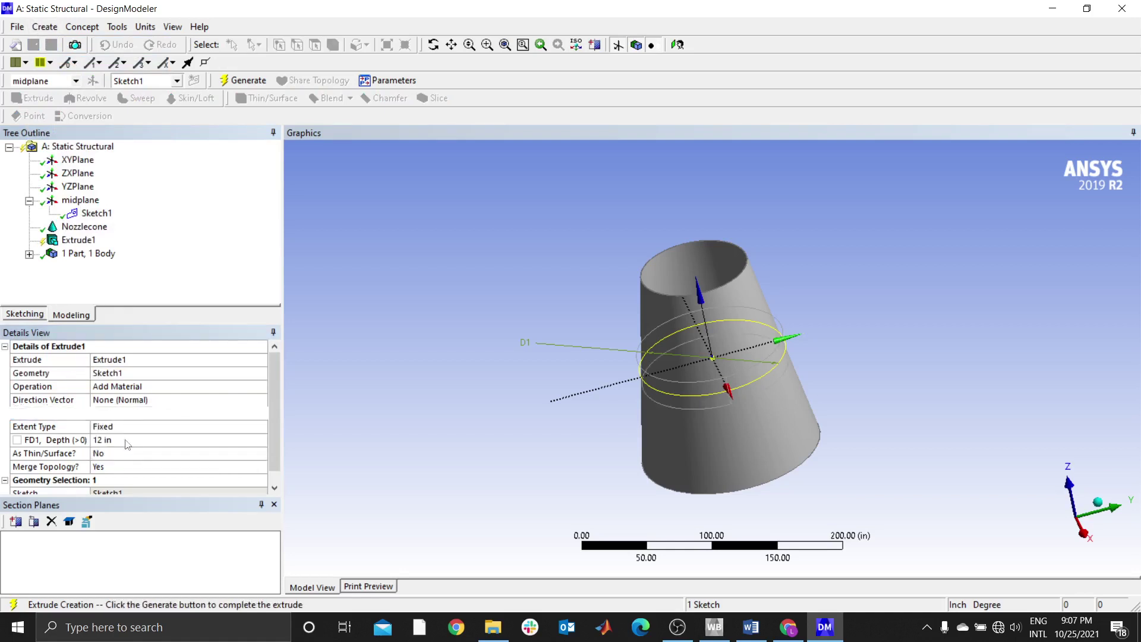
left_click(109, 440)
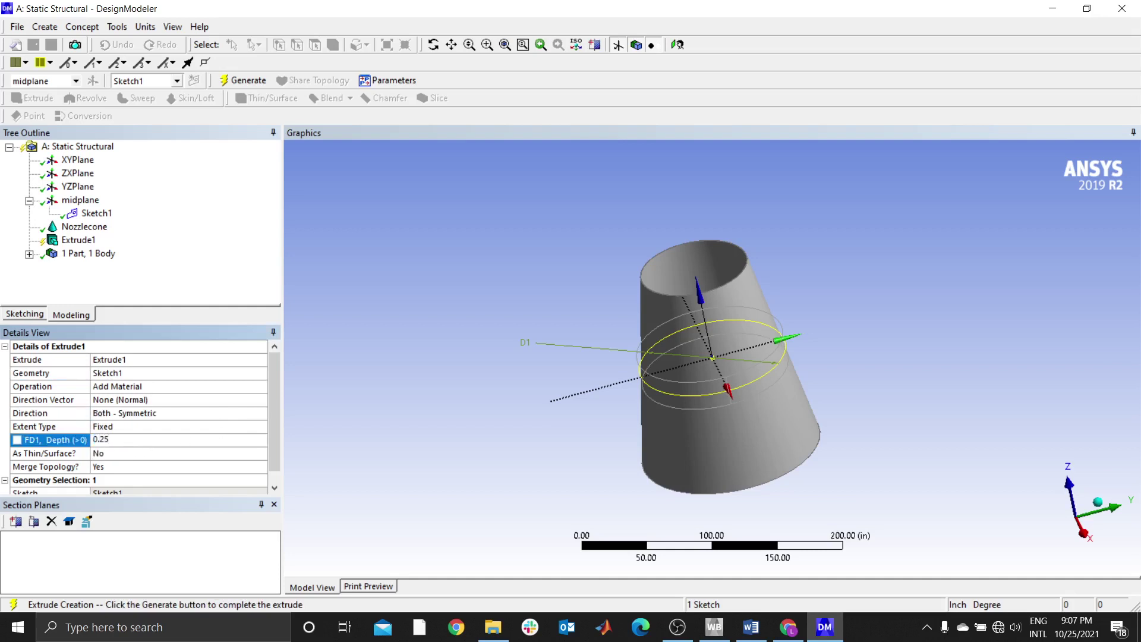
type("0.25")
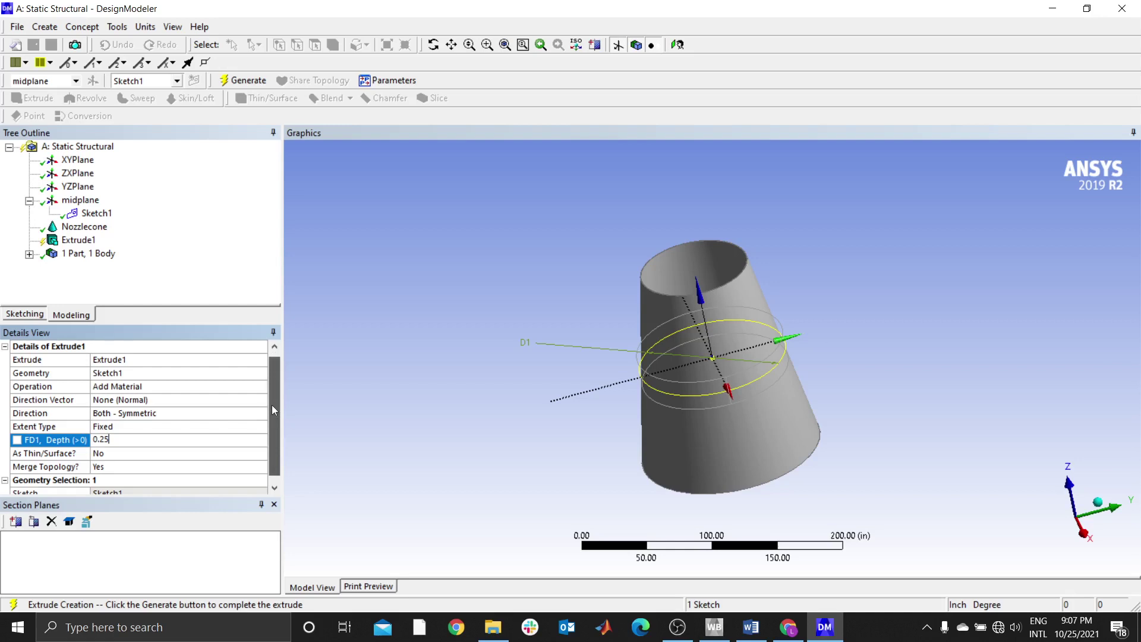
Set the extrusion's operation to Add Frozen and generate it.
left_click(149, 387)
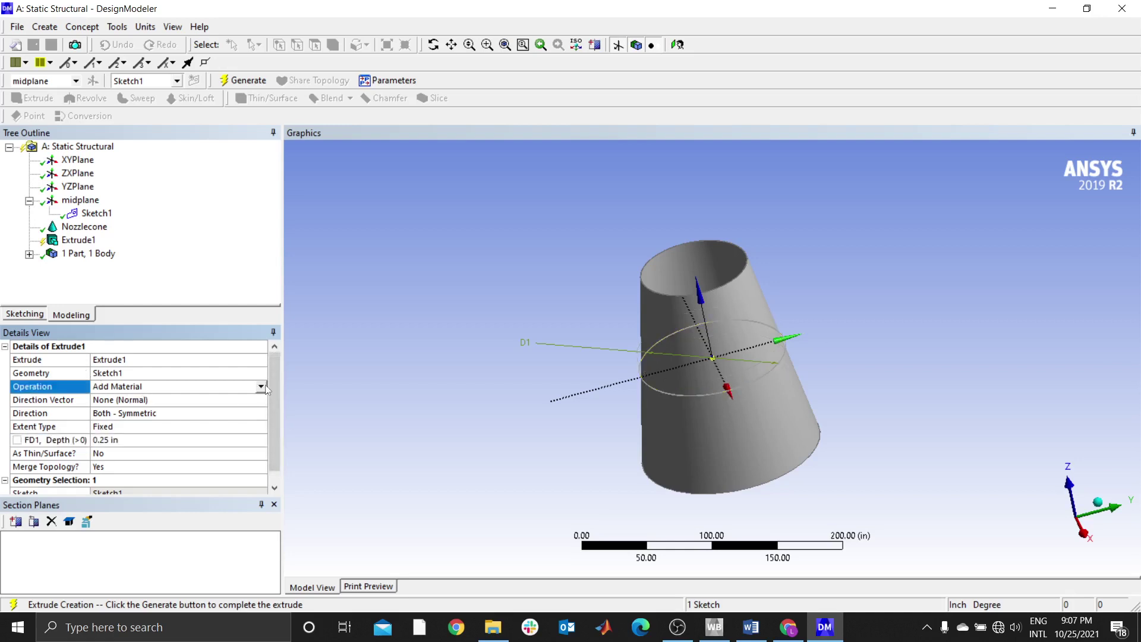
left_click(261, 387)
left_click(131, 397)
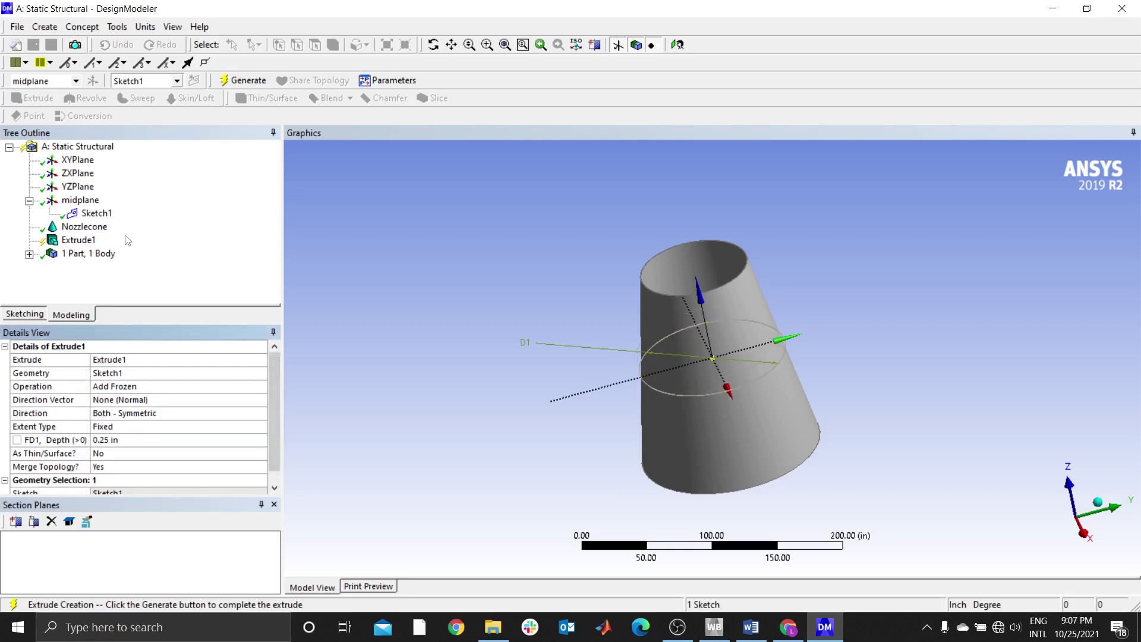
left_click(162, 174)
left_click(242, 81)
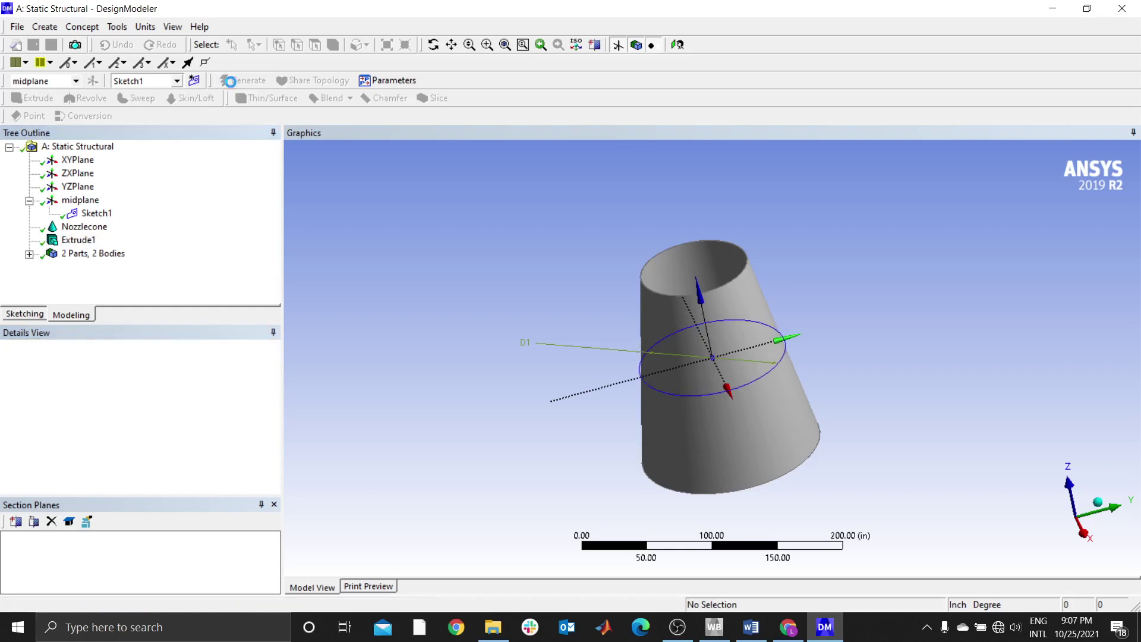
Examine the nozzle cone and the frozen flange disc as separate bodies from several angles.
double_click(93, 253)
left_click(582, 261)
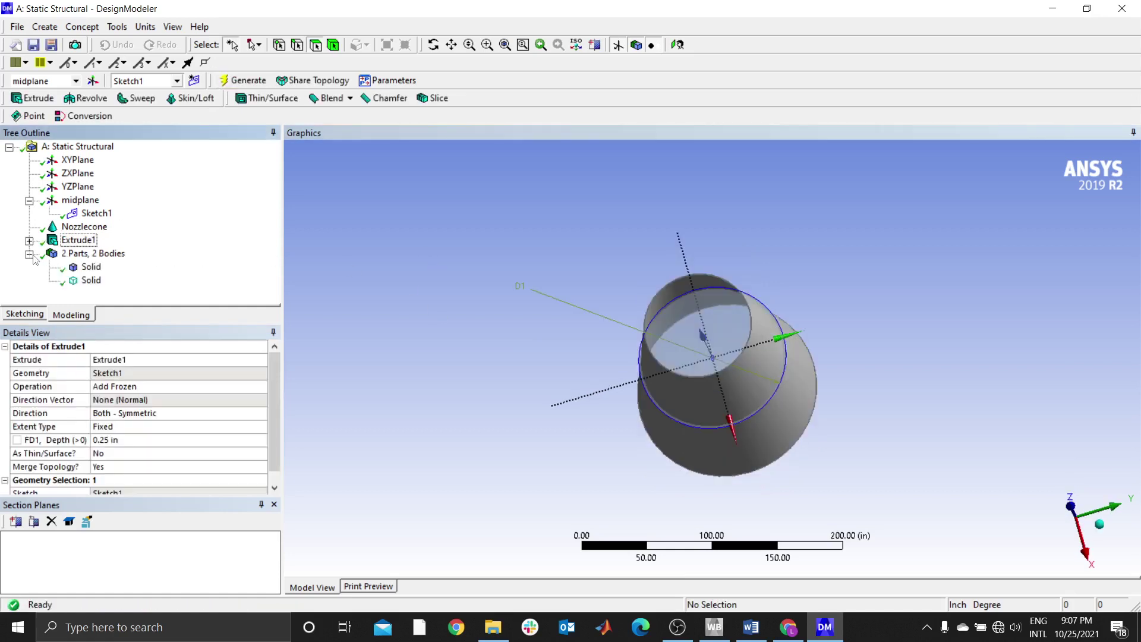
middle_click_drag(590, 347, 697, 430)
middle_click_drag(684, 371, 594, 416)
left_click(90, 268)
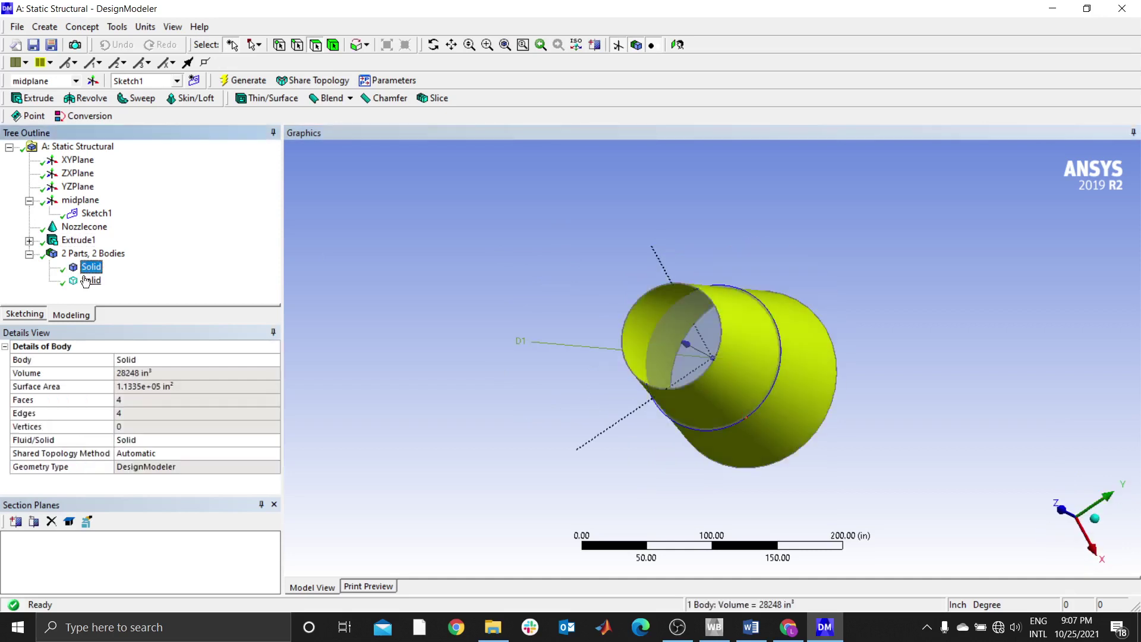
left_click(86, 280)
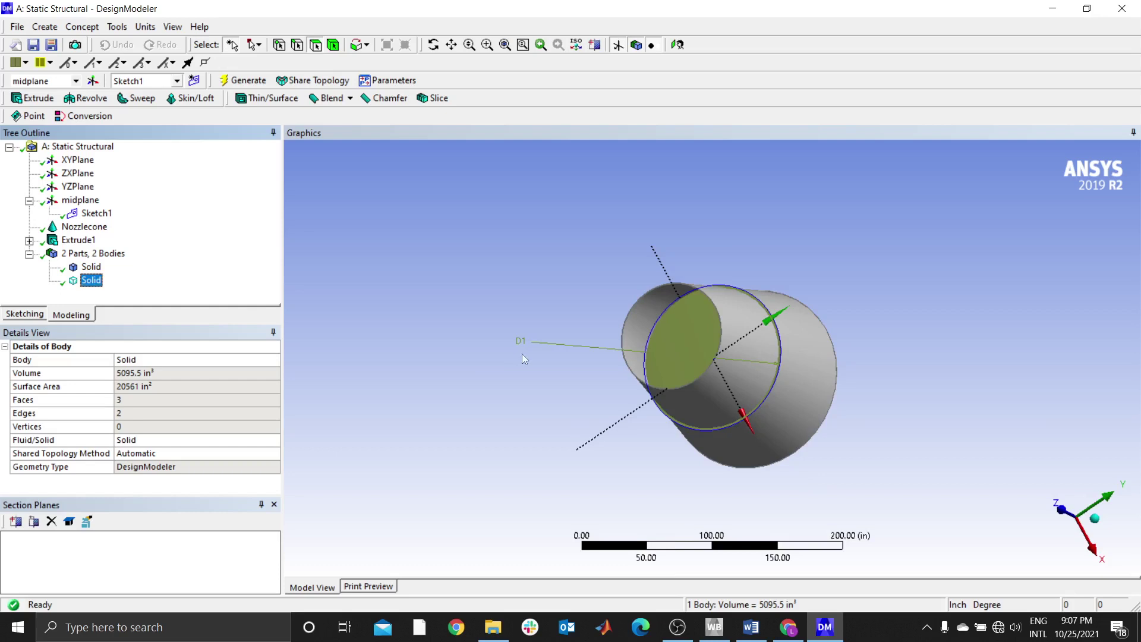
middle_click_drag(522, 358, 348, 285)
Try the flange extrusion with the Add Material operation, regenerate and inspect the resulting body.
left_click(78, 240)
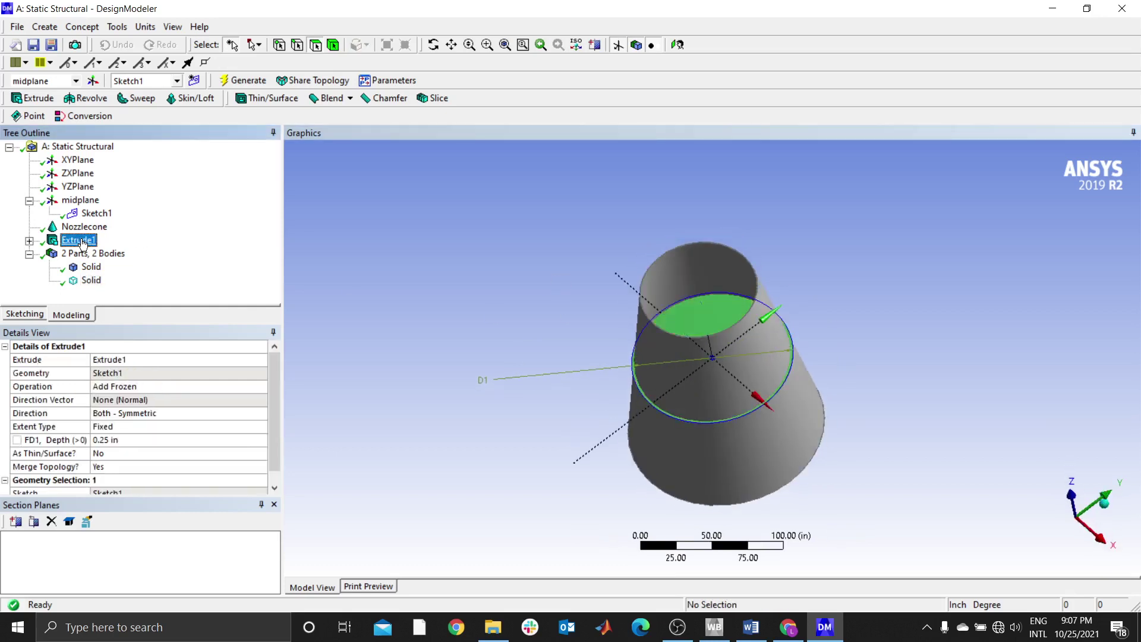
left_click(125, 391)
left_click(126, 392)
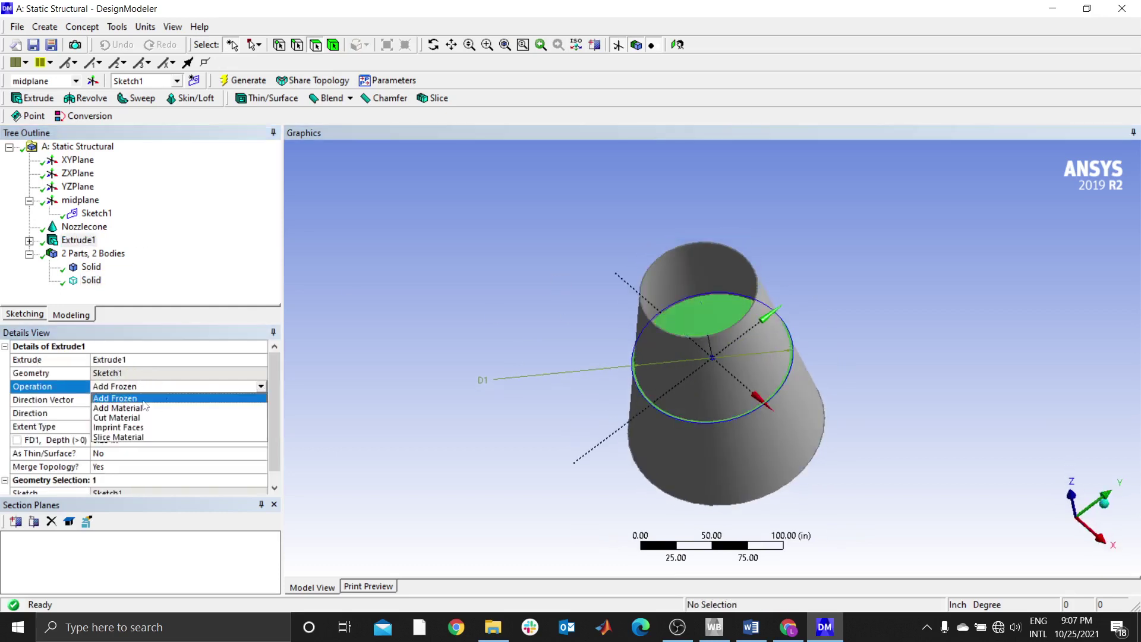
left_click(123, 409)
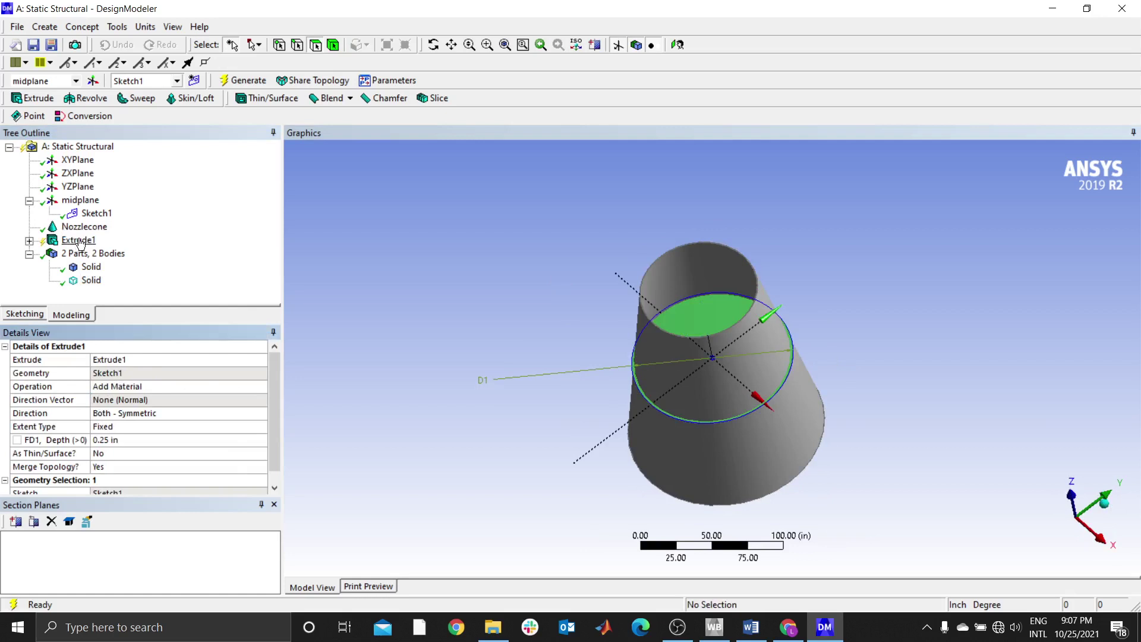
left_click(258, 76)
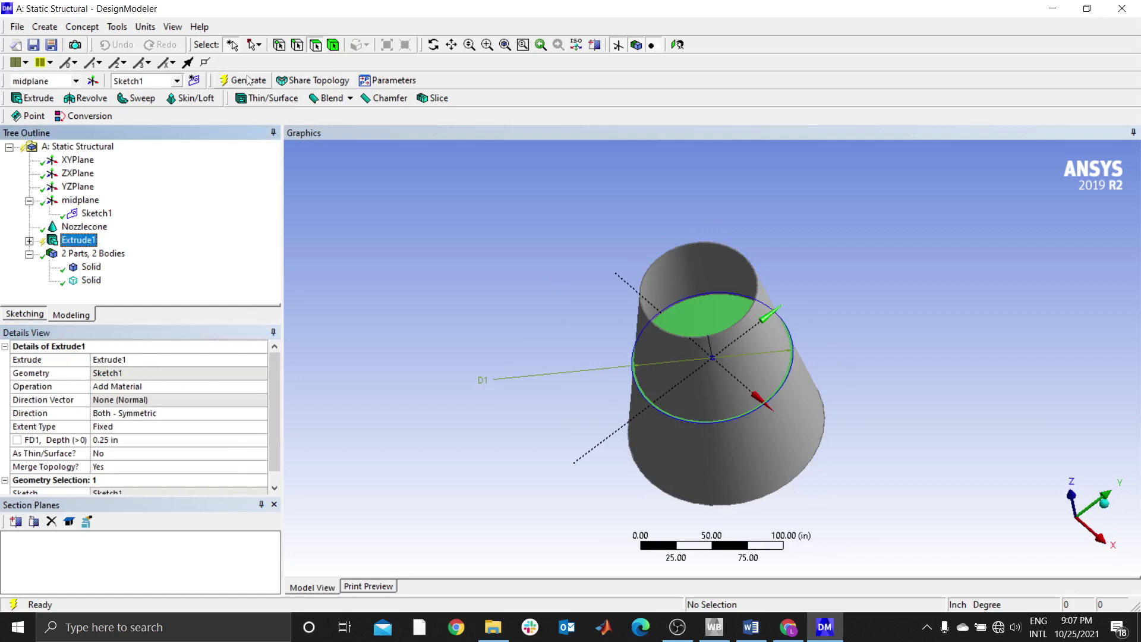
left_click(107, 256)
left_click(91, 267)
middle_click_drag(653, 362, 348, 311)
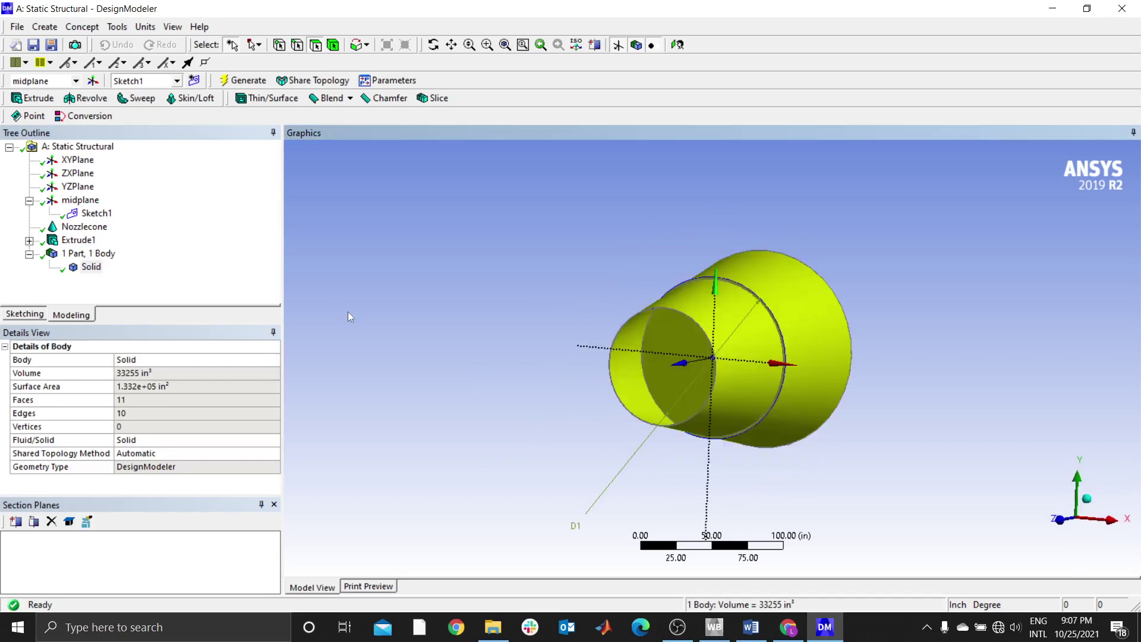
Return the flange extrusion to Add Frozen, regenerate, and examine the disc's face inside the cone.
left_click(95, 240)
left_click(128, 392)
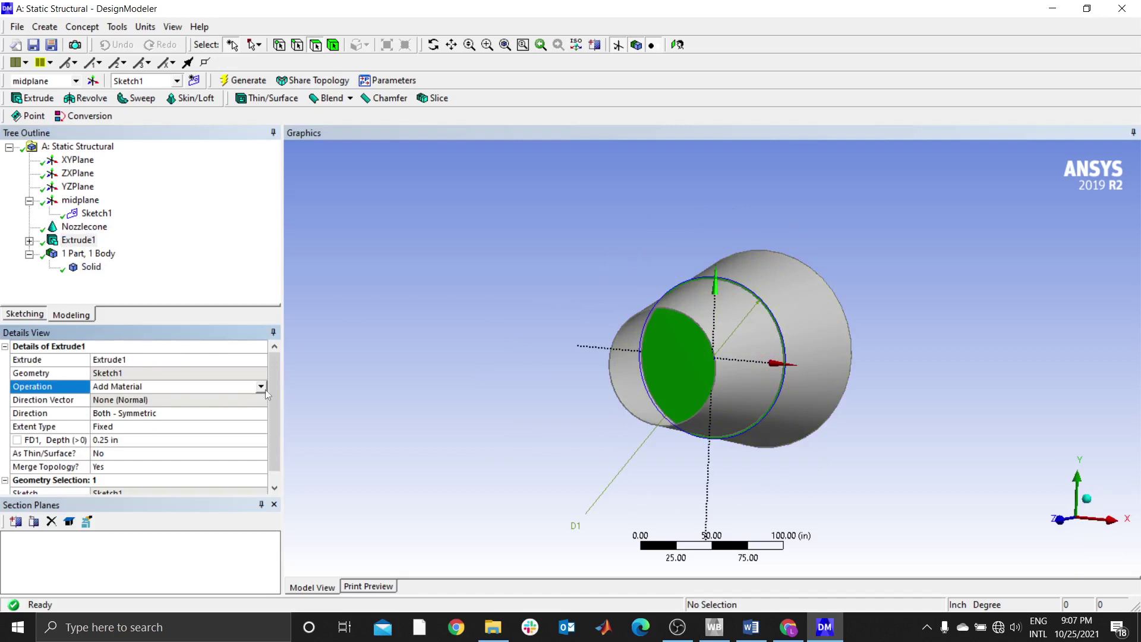
left_click(263, 386)
left_click(129, 401)
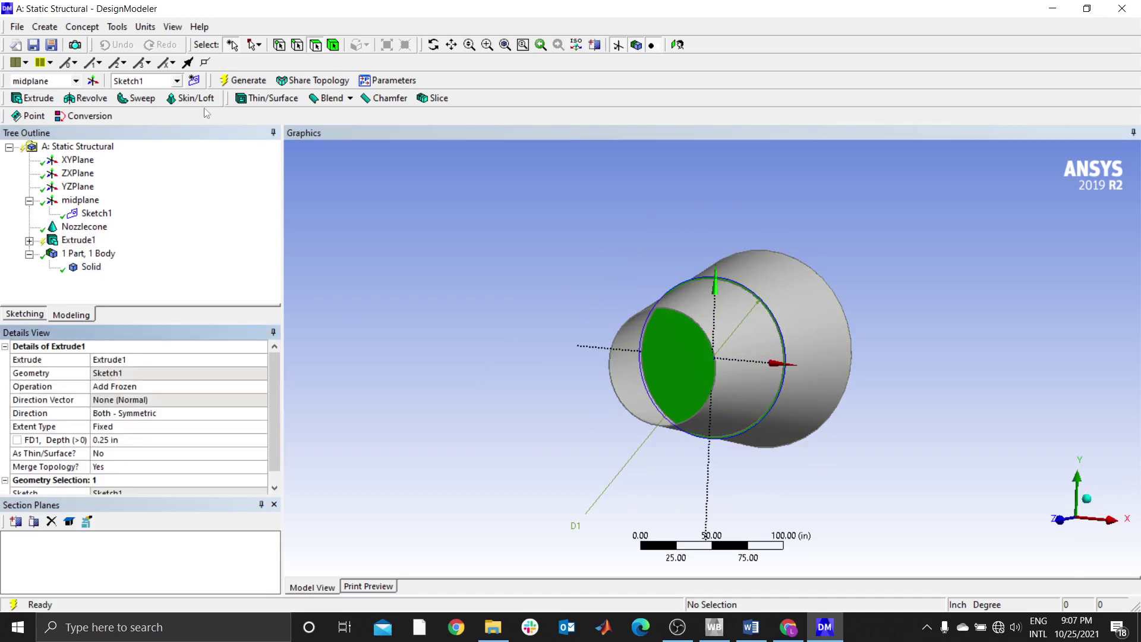
left_click(243, 80)
middle_click_drag(466, 333, 499, 302)
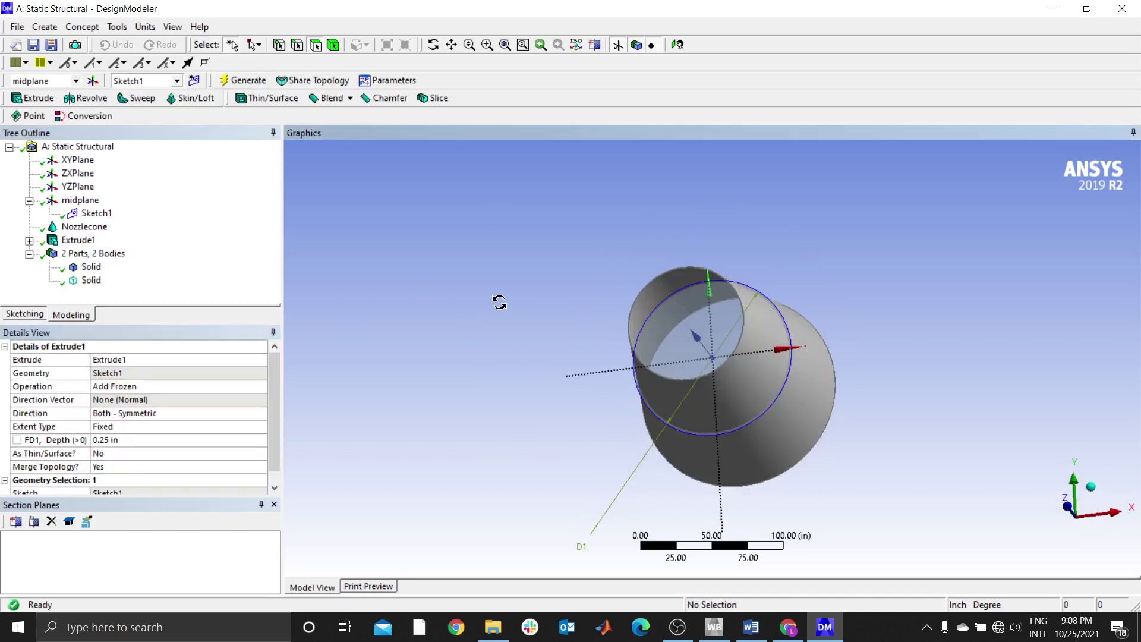
left_click(686, 329)
mouse_move(686, 330)
middle_mouse_down()
mouse_move(736, 279)
mouse_move(793, 295)
mouse_move(697, 336)
middle_mouse_up()
scroll(696, 336, "up", 2)
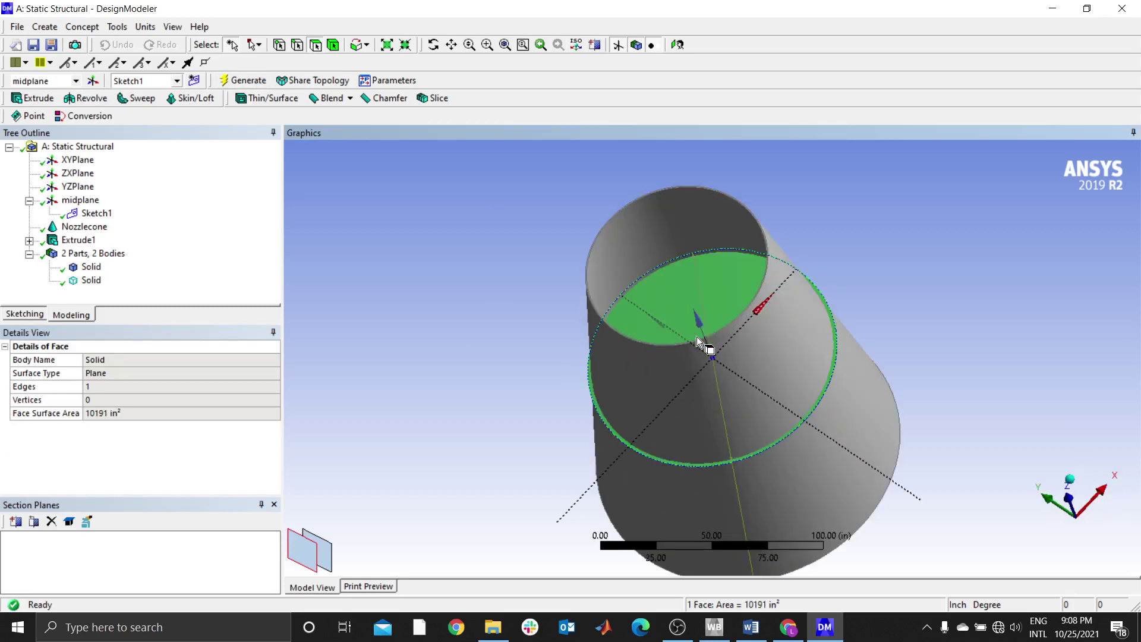
middle_click_drag(696, 336, 621, 300)
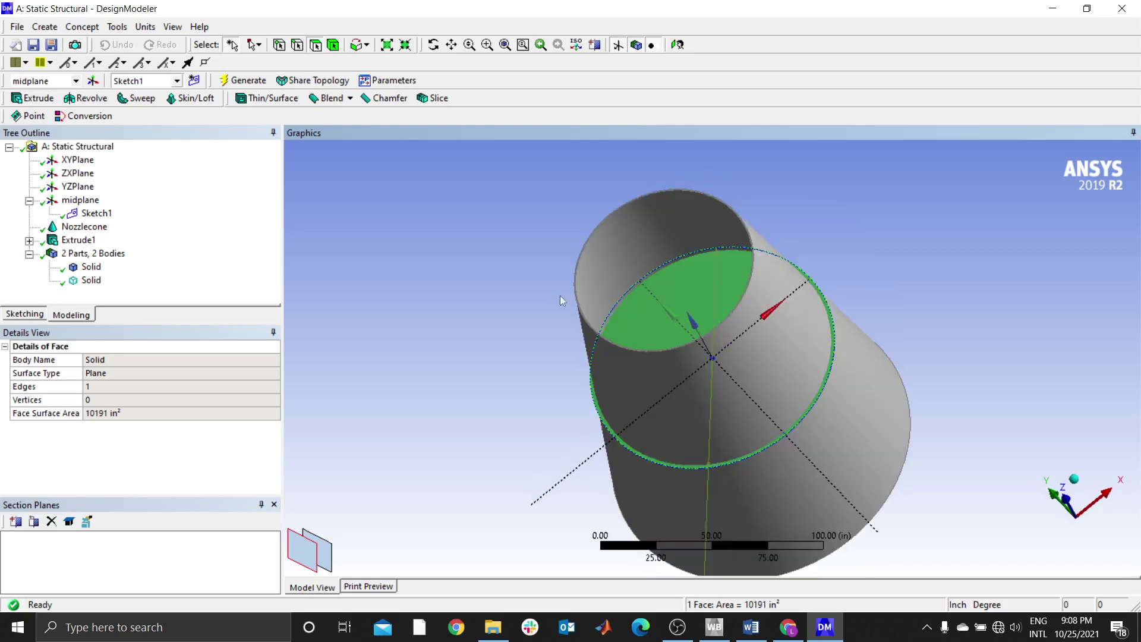
left_click(479, 287)
Create a Slice by Surface feature on all bodies with the cone's inner face as the target face and generate it.
left_click(45, 27)
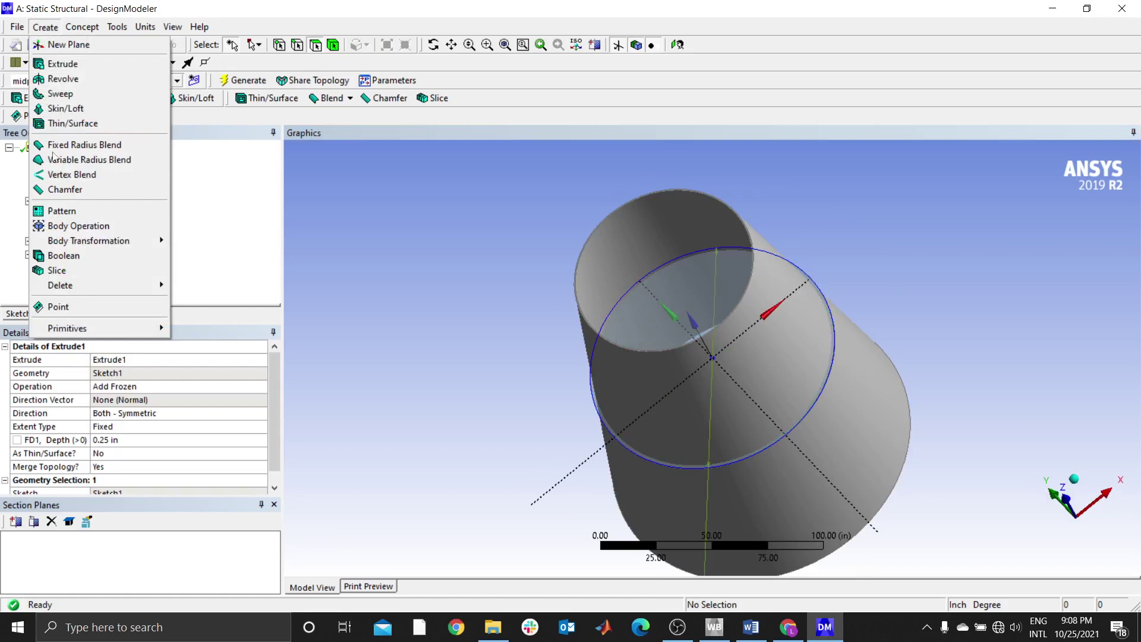
left_click(59, 270)
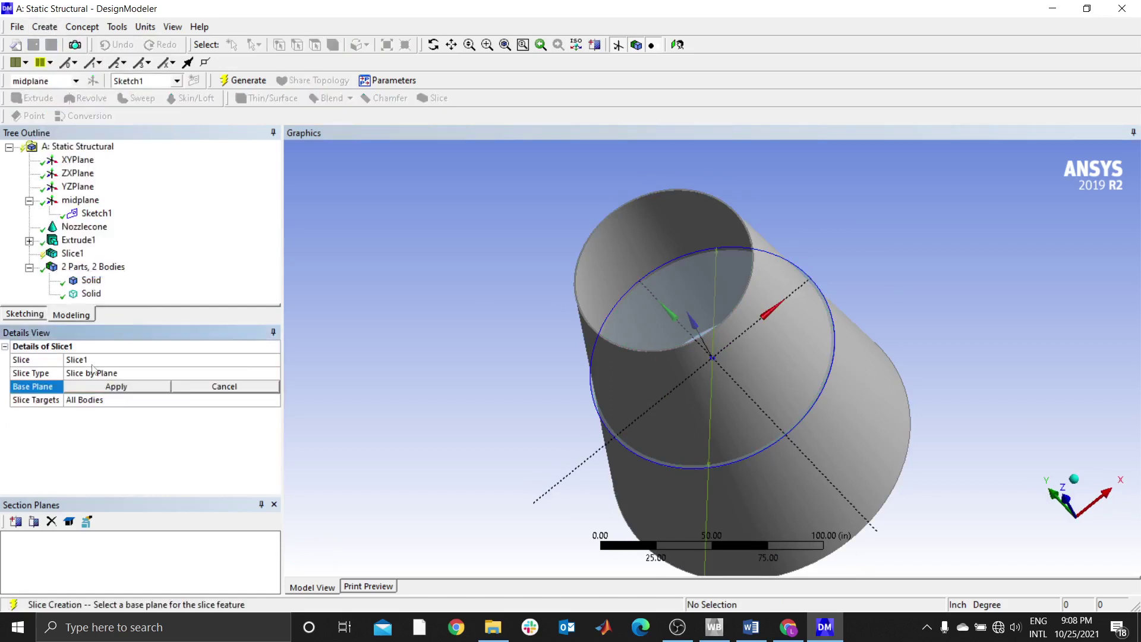
left_click(94, 373)
left_click(95, 373)
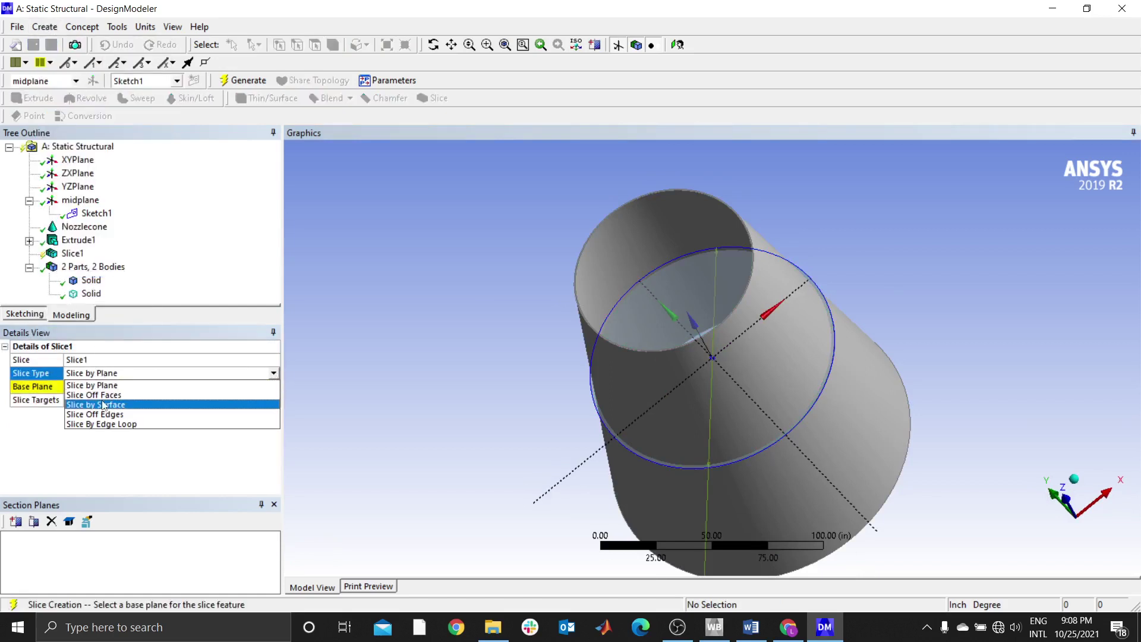
left_click(80, 406)
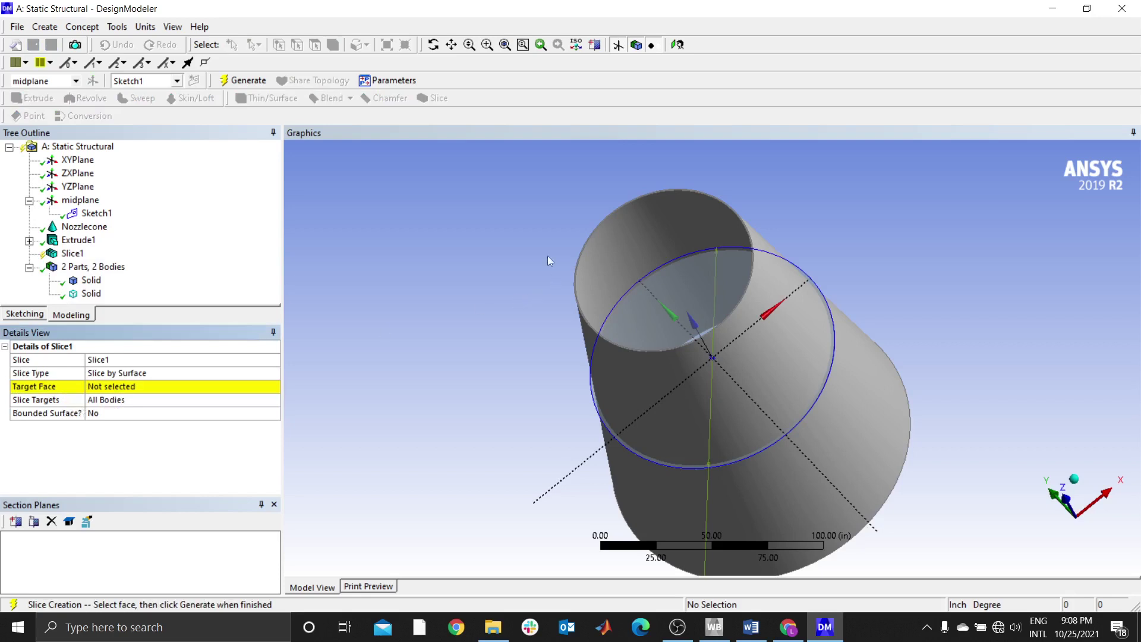
left_click(106, 387)
left_click(616, 258)
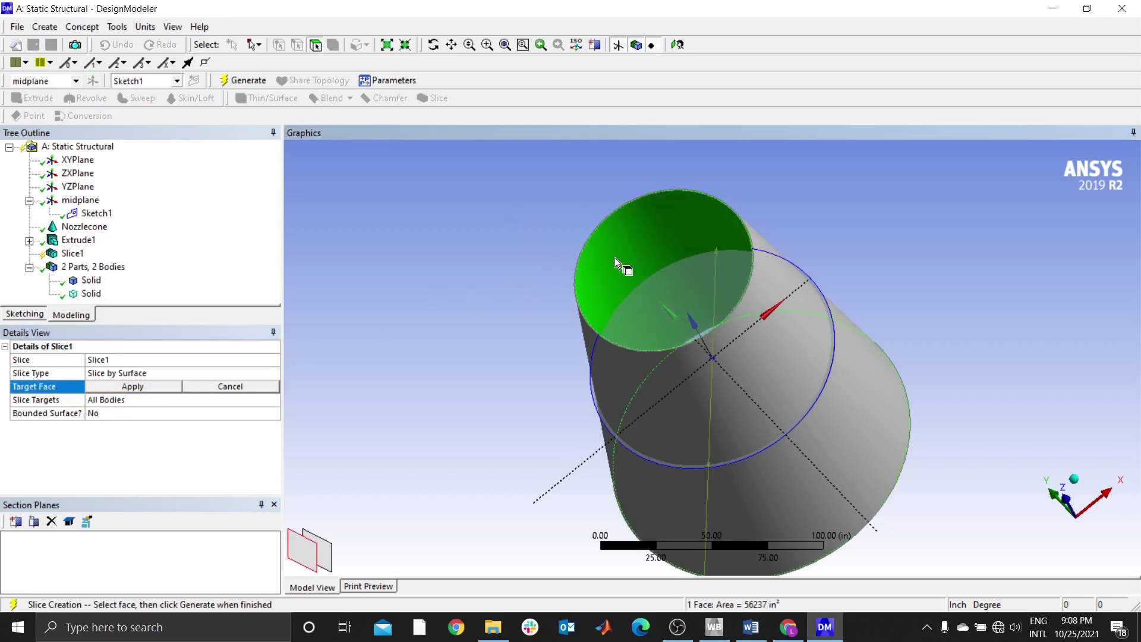
left_click(132, 386)
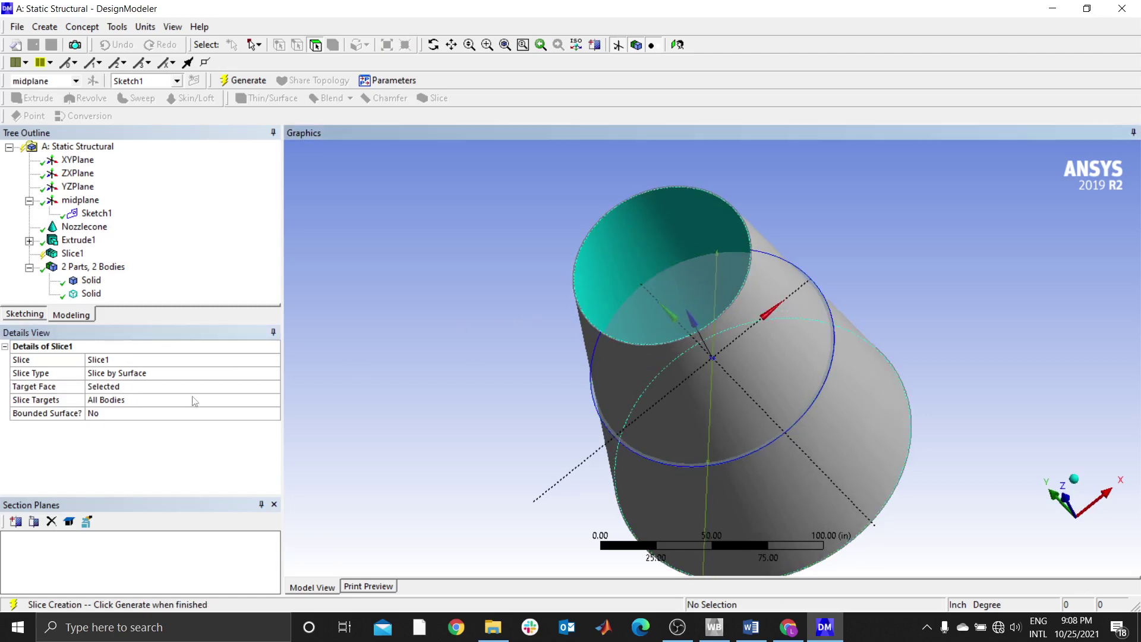
left_click(250, 79)
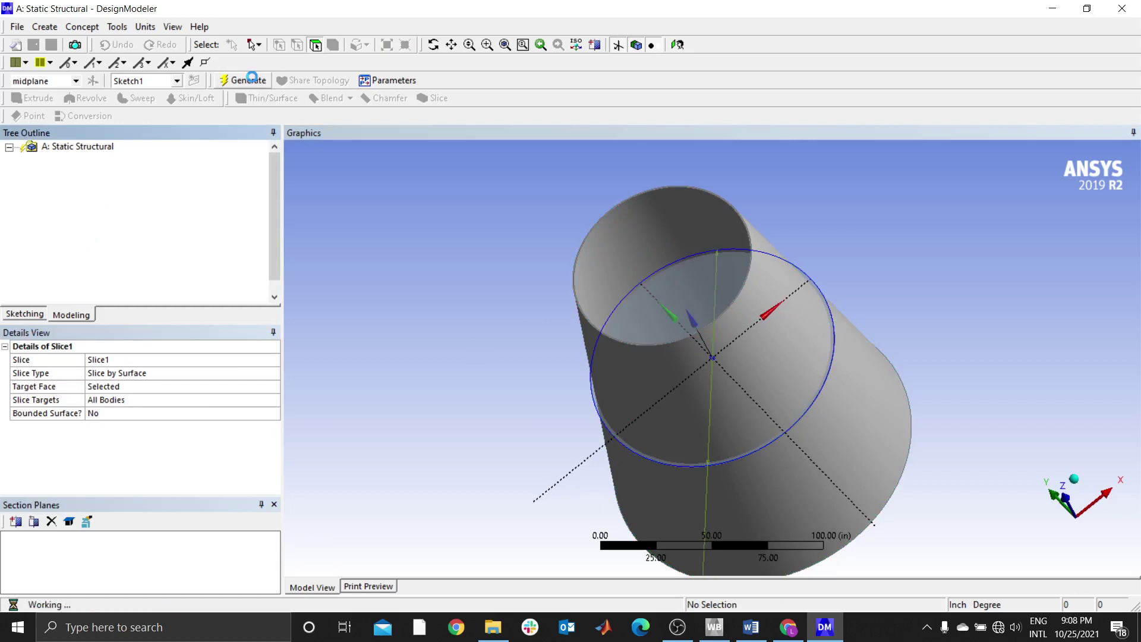
Examine each of the three sliced solid bodies: the nozzle cone, the inner disc and the outer flange ring.
left_click(90, 279)
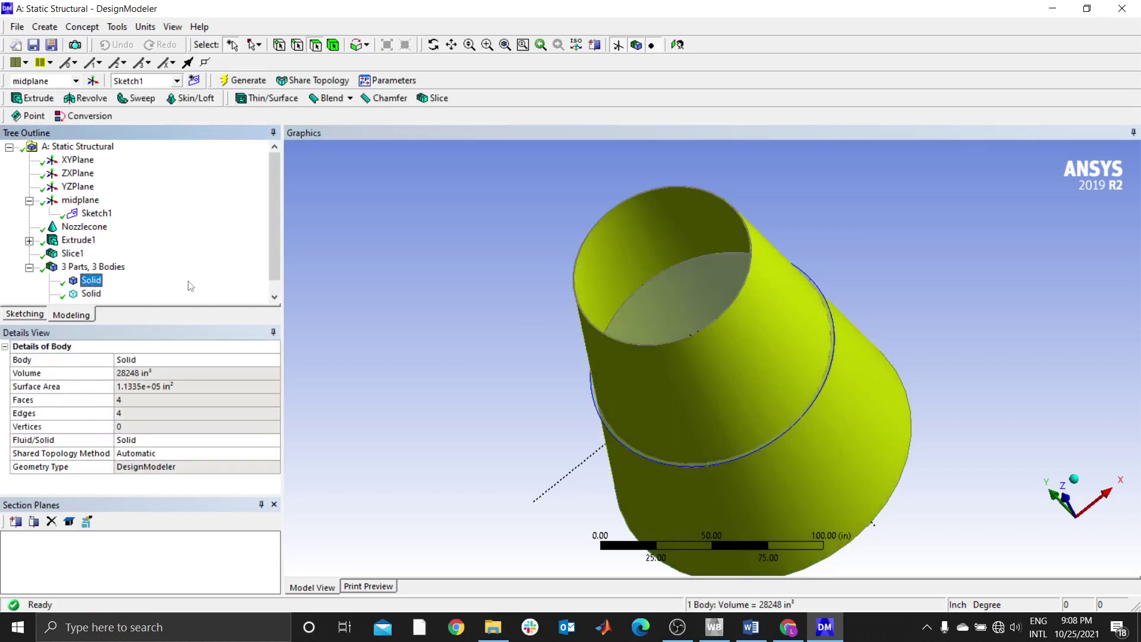
scroll(272, 235, "down", 1)
left_click(91, 280)
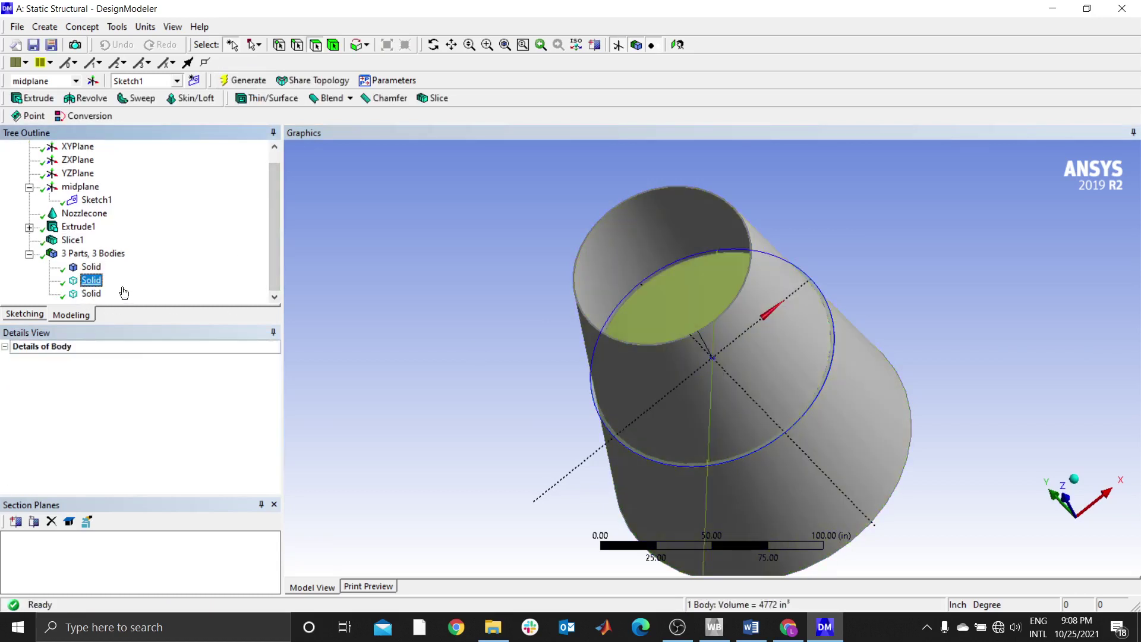
middle_click_drag(309, 333, 693, 318)
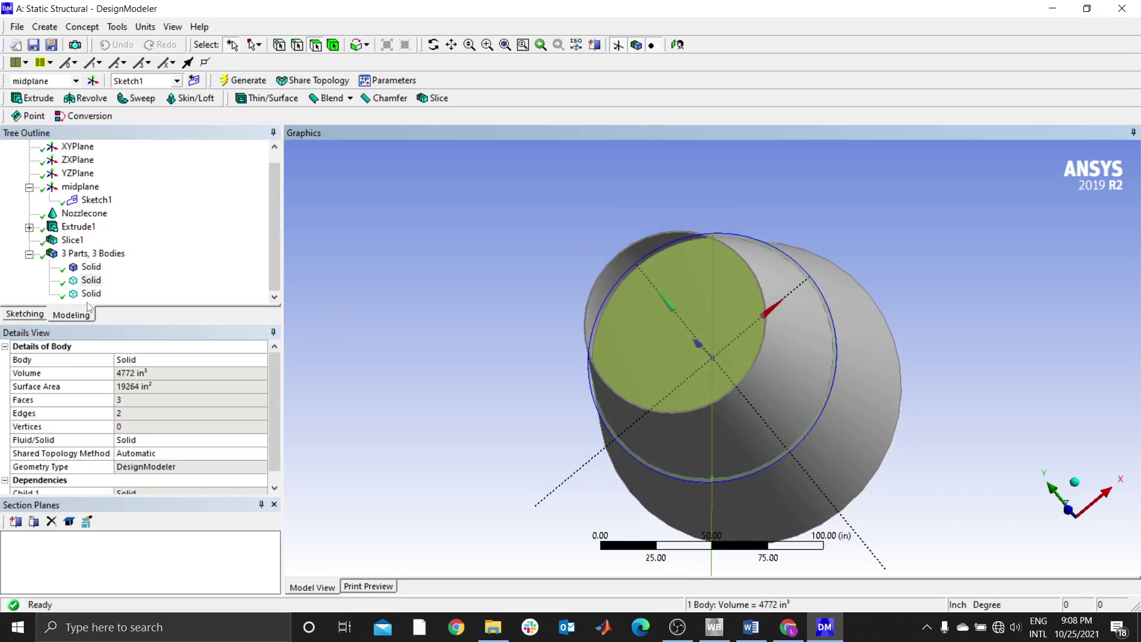
middle_click_drag(349, 329, 490, 282)
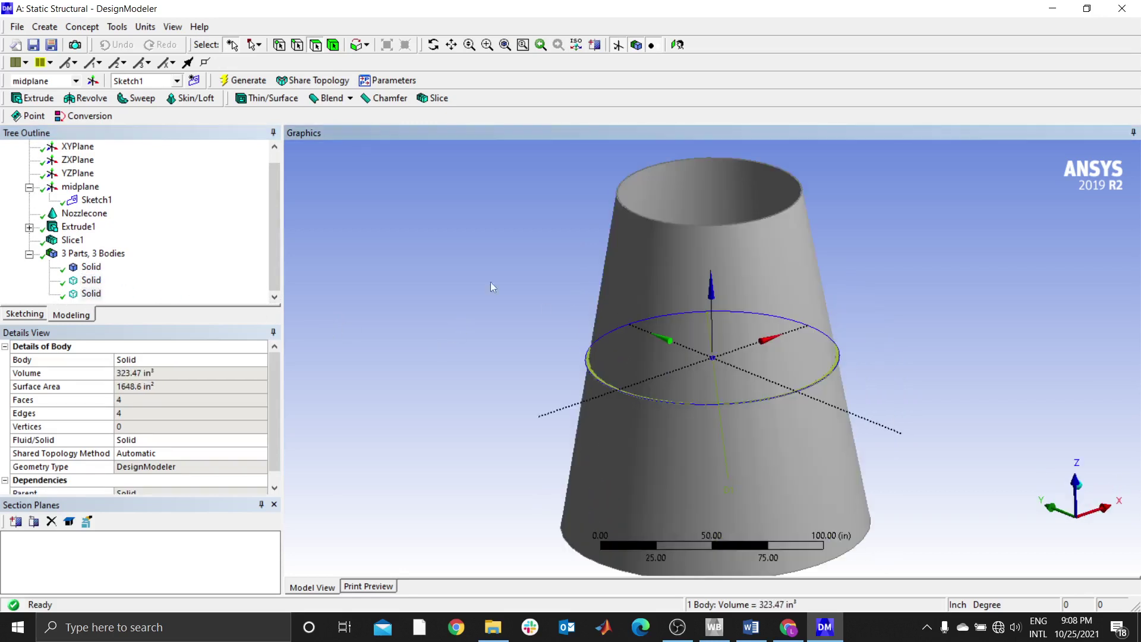
Suppress the disc body inside the cone and check the remaining cone and flange ring bodies.
left_click(91, 280)
right_click(92, 280)
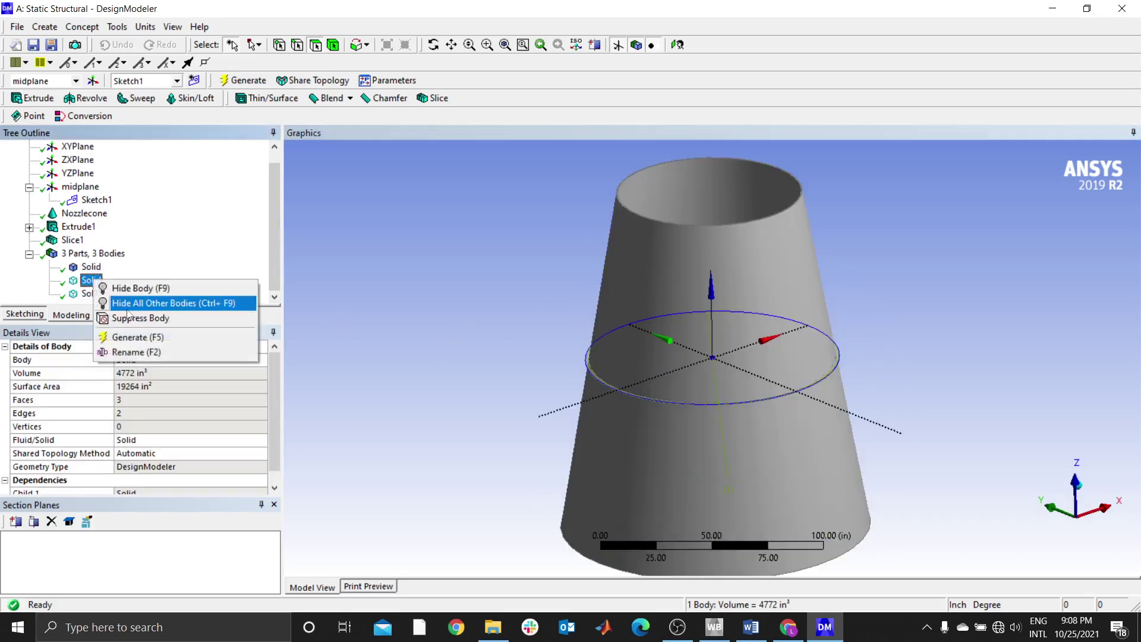
left_click(130, 318)
middle_click_drag(439, 292, 532, 358)
middle_click_drag(740, 259, 198, 275)
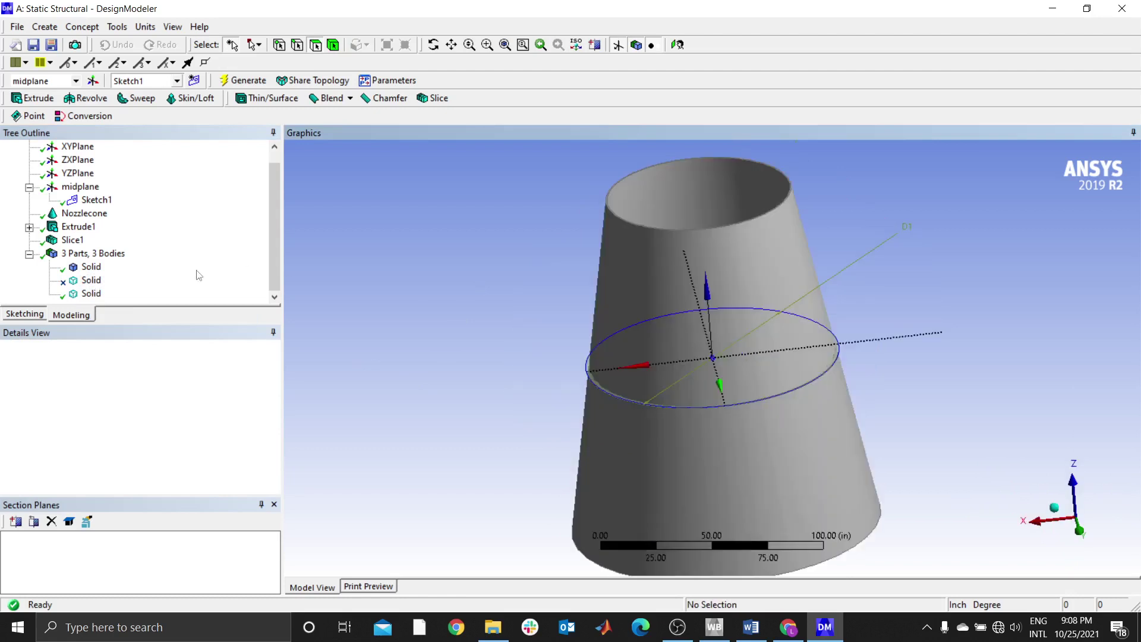
left_click(91, 266)
left_click(91, 293)
middle_click_drag(419, 295, 411, 328)
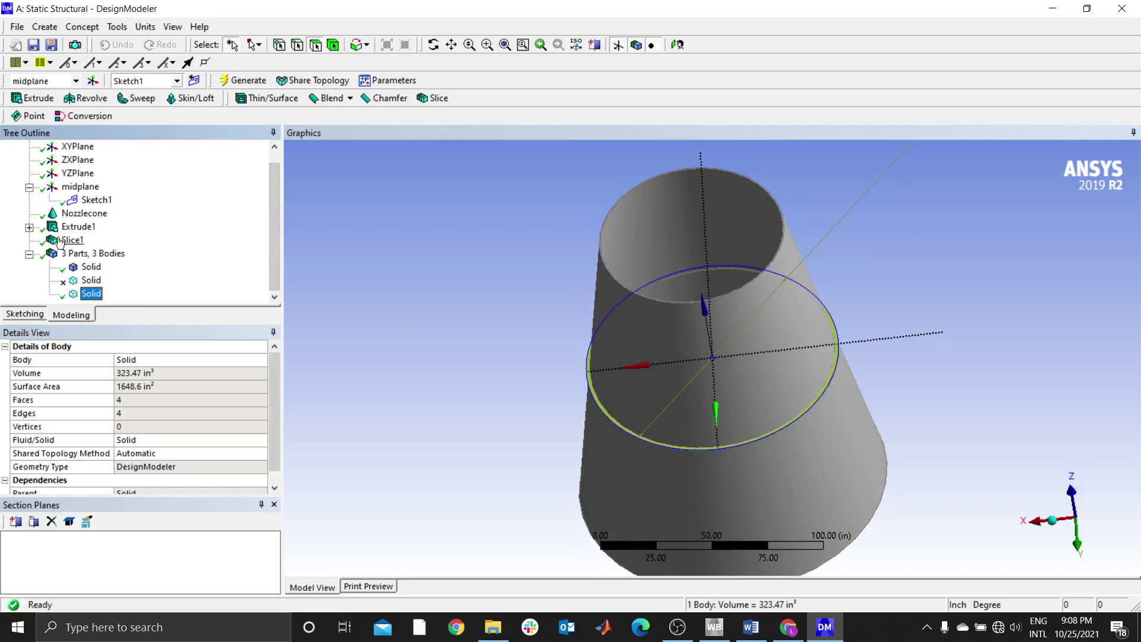
Create a Boolean Unite feature with the nozzle cone and flange ring as tool bodies and generate it.
left_click(45, 26)
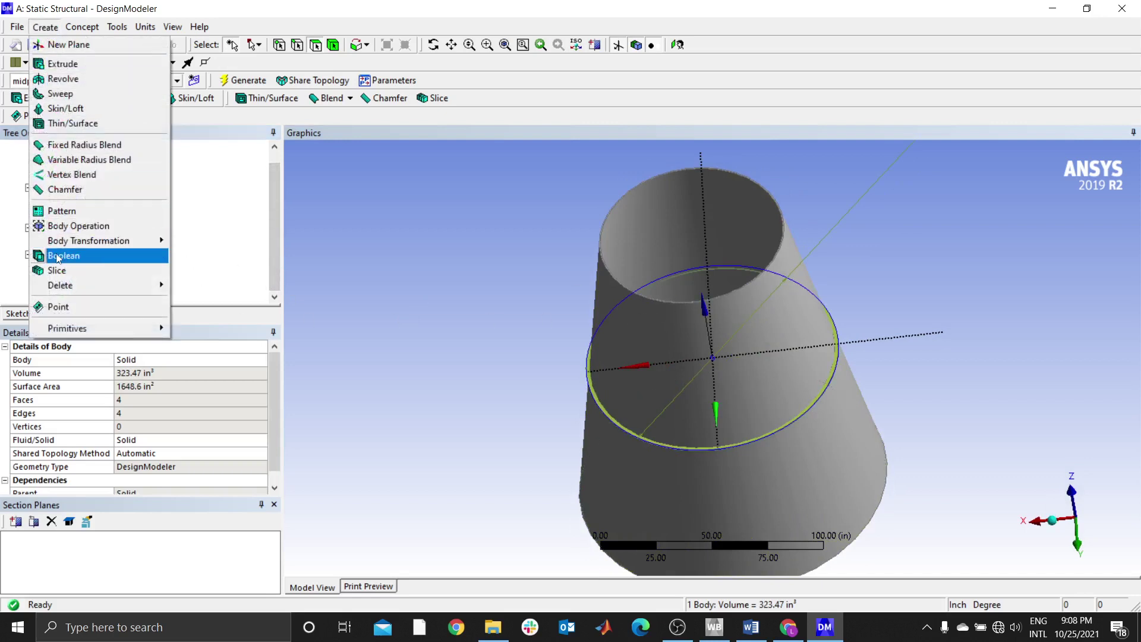
left_click(64, 255)
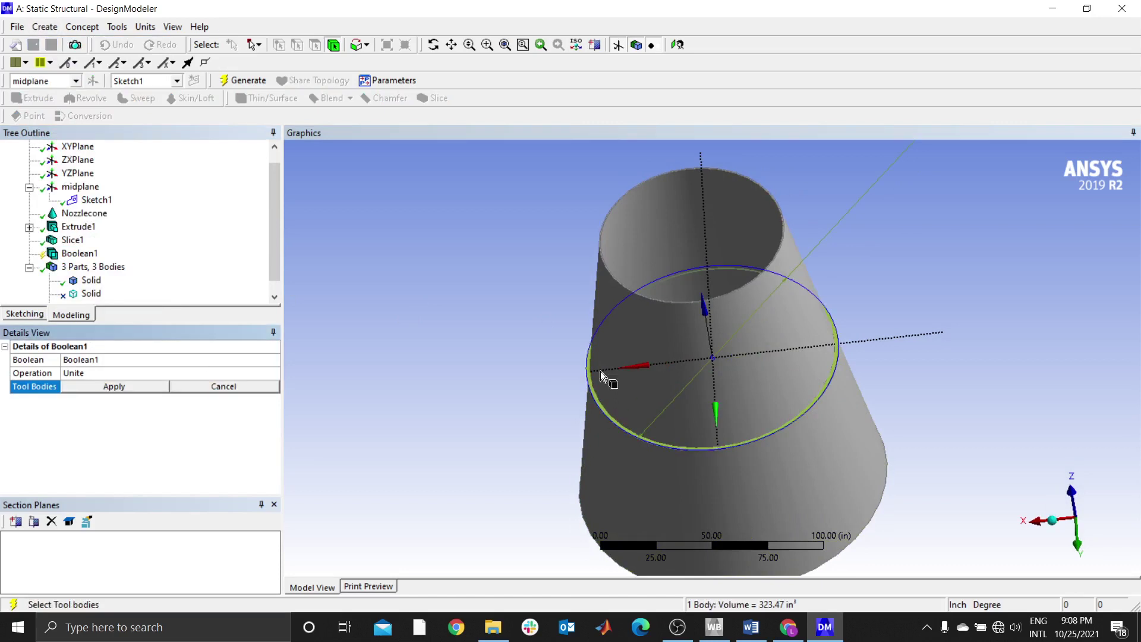
left_click(657, 379)
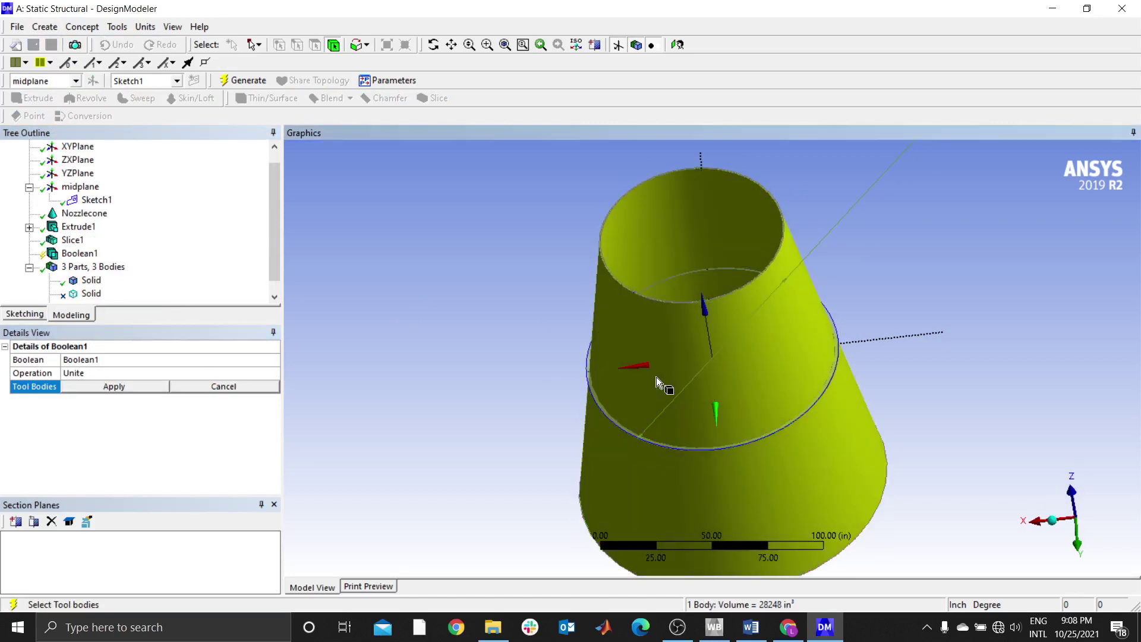
left_click(601, 405, "ctrl")
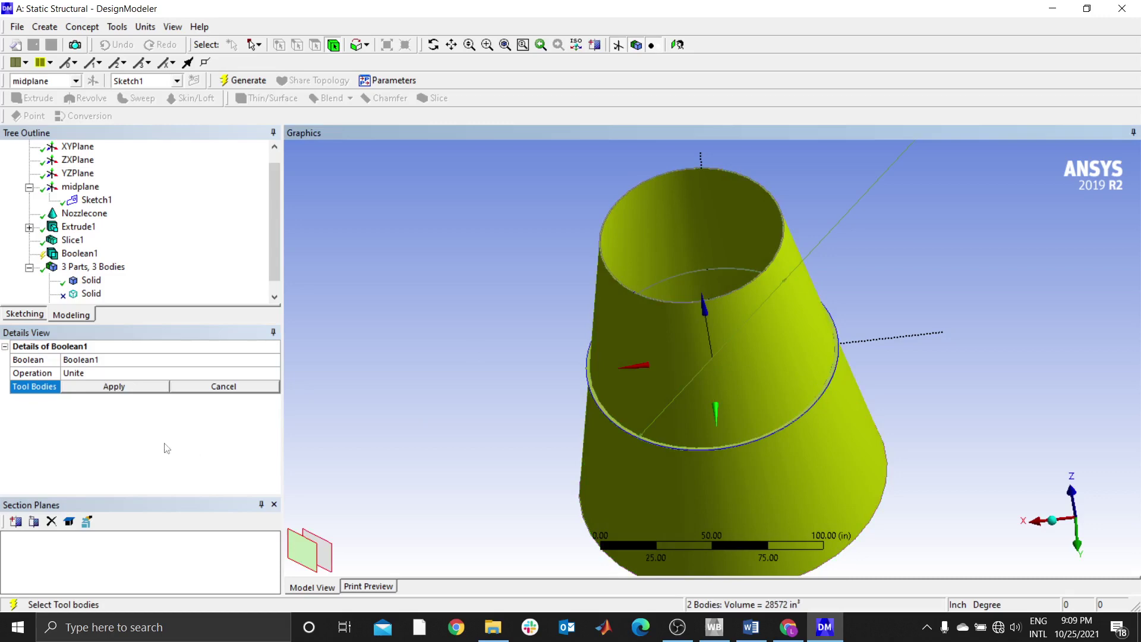
left_click(95, 387)
left_click(249, 80)
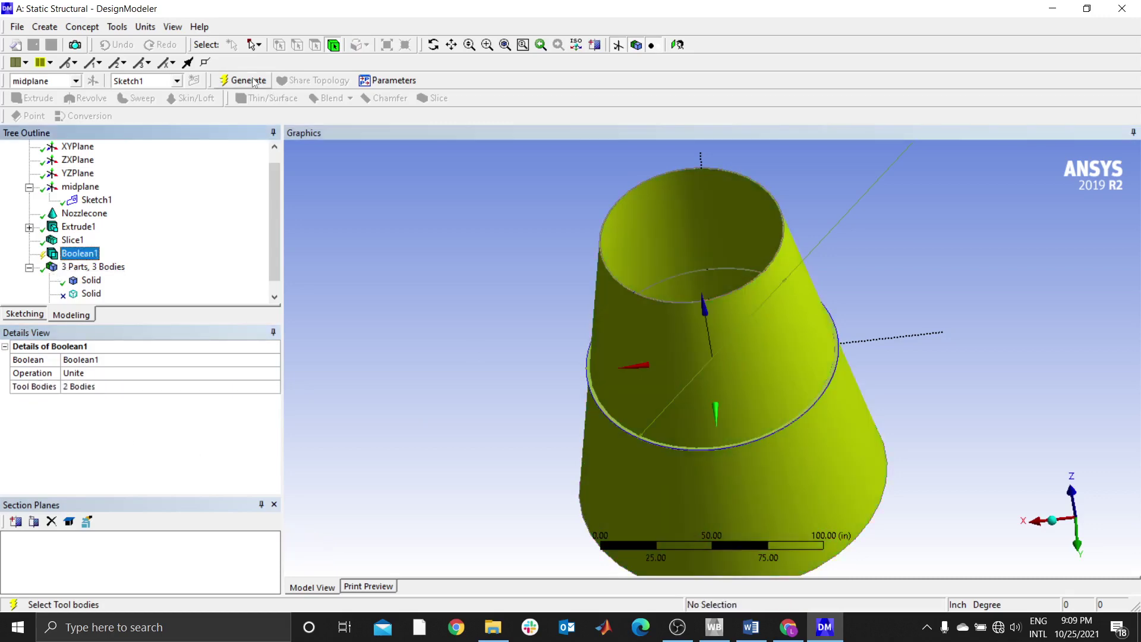
Examine the united nozzle body around its flange, along with the suppressed disc body and the Boolean feature's details.
left_click(91, 280)
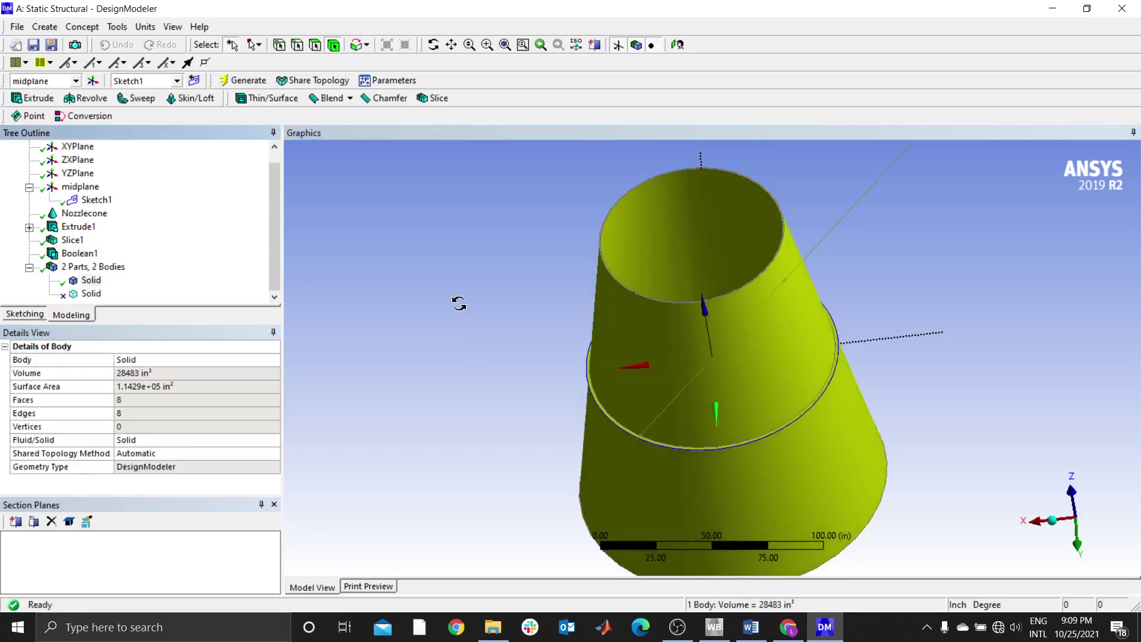
middle_click_drag(458, 300, 615, 395)
scroll(616, 395, "up", 3)
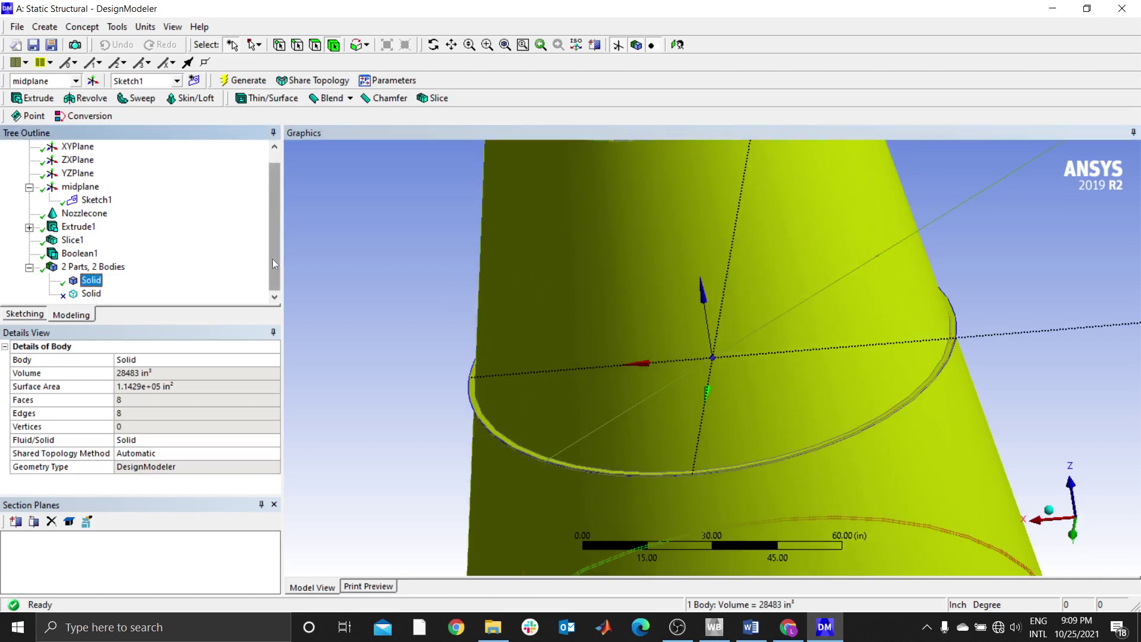
key("Down")
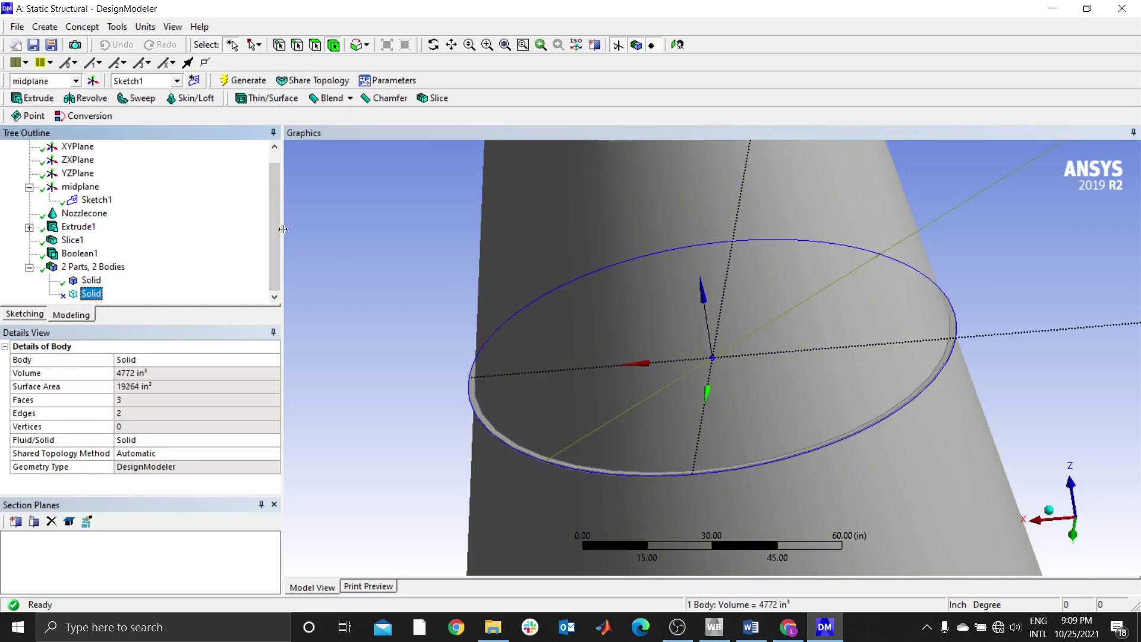
left_click(79, 254)
scroll(526, 300, "down", 5)
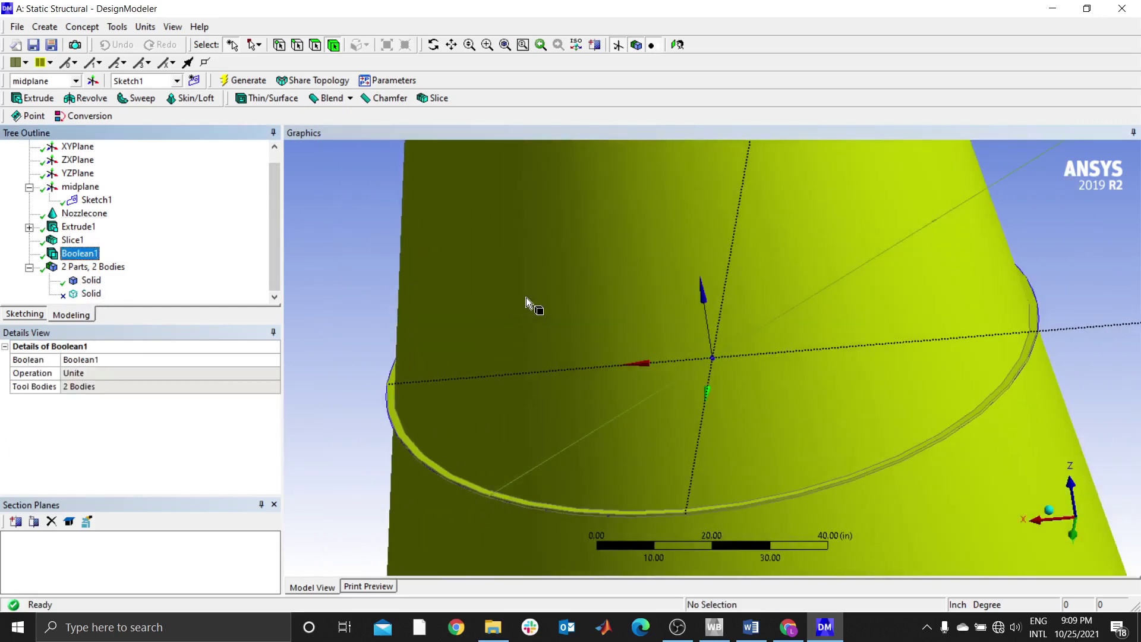
middle_click_drag(569, 266, 653, 246)
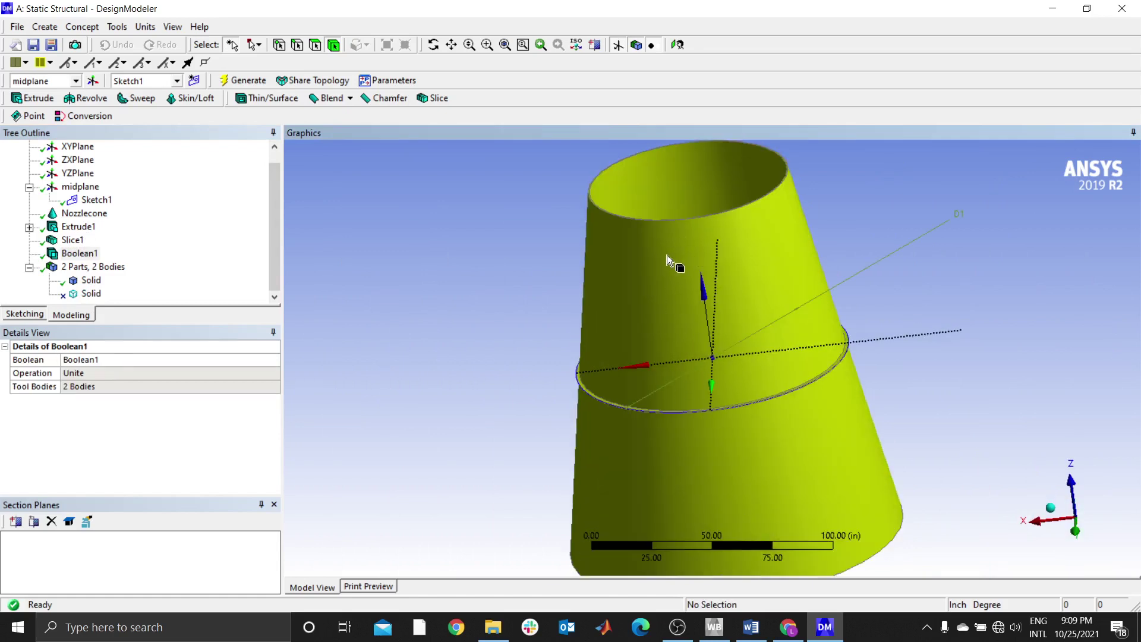
middle_click_drag(504, 298, 482, 264)
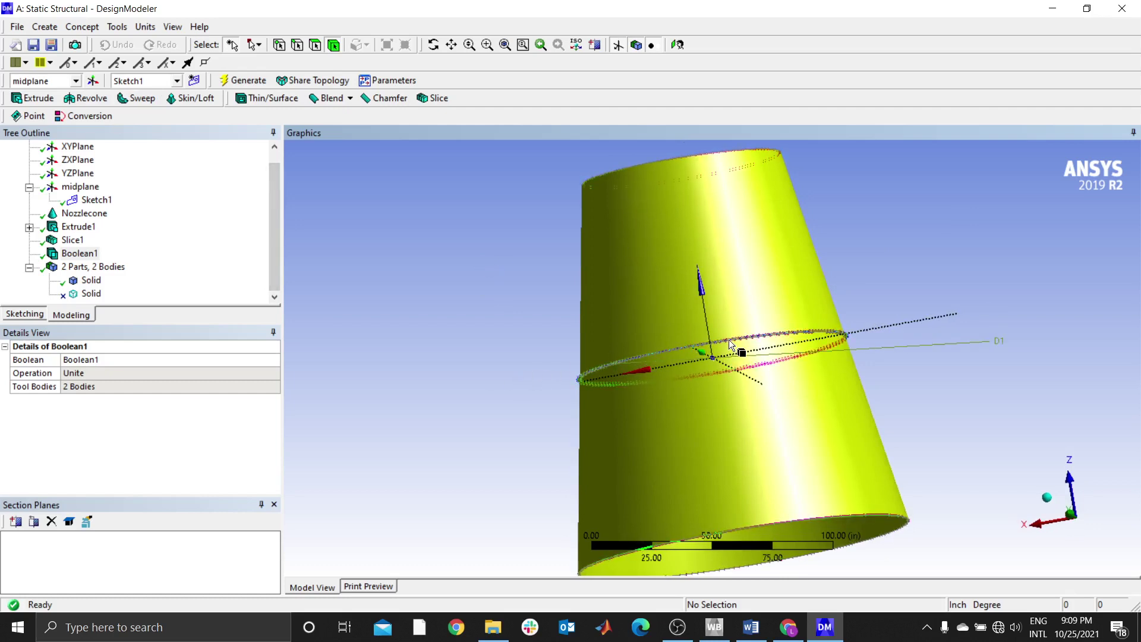
left_click(92, 188)
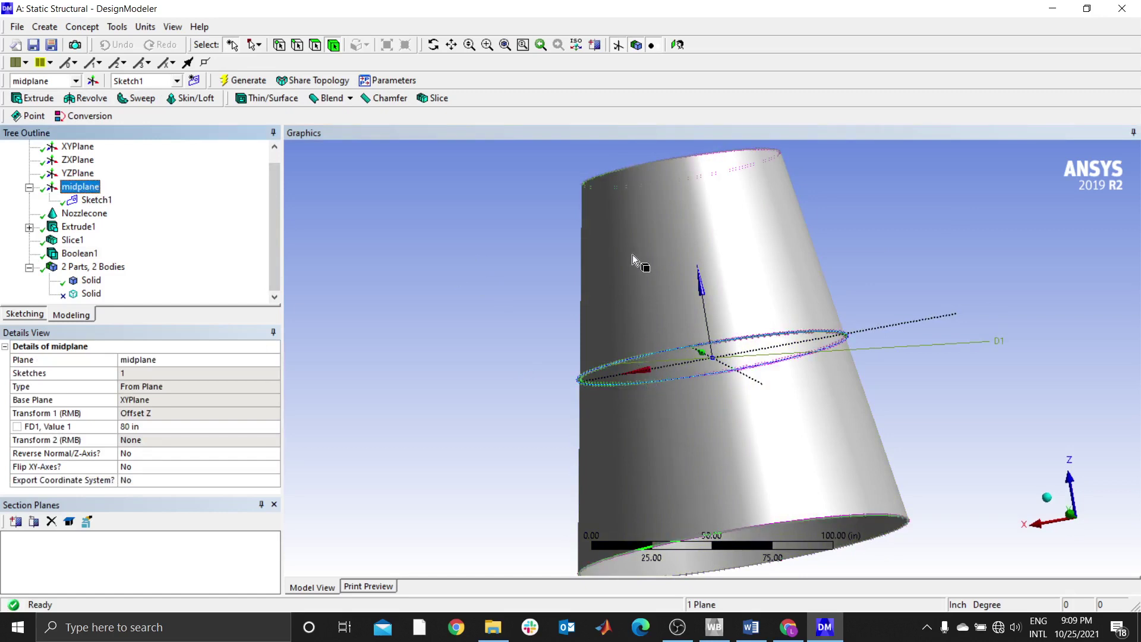
left_click(44, 26)
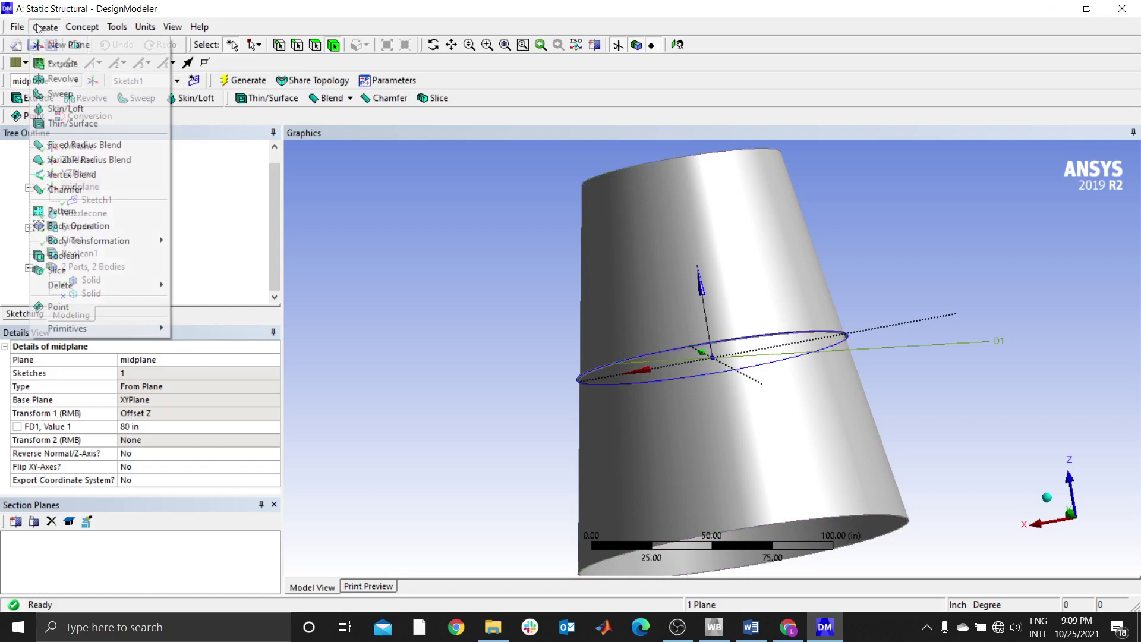
left_click(62, 265)
left_click(109, 385)
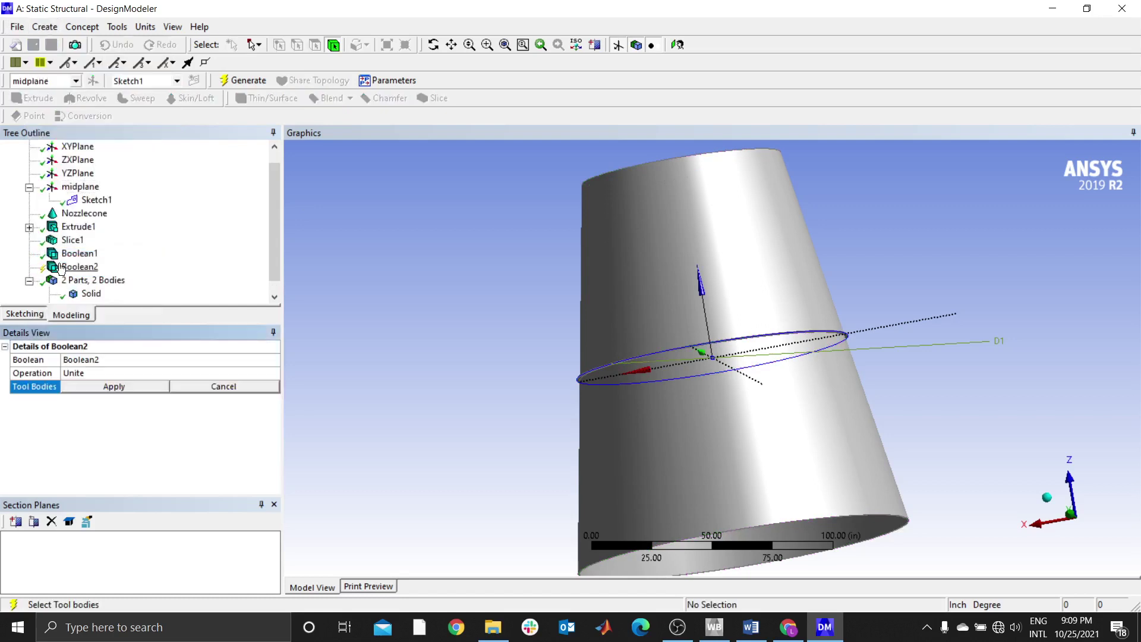
left_click(218, 395)
right_click(76, 272)
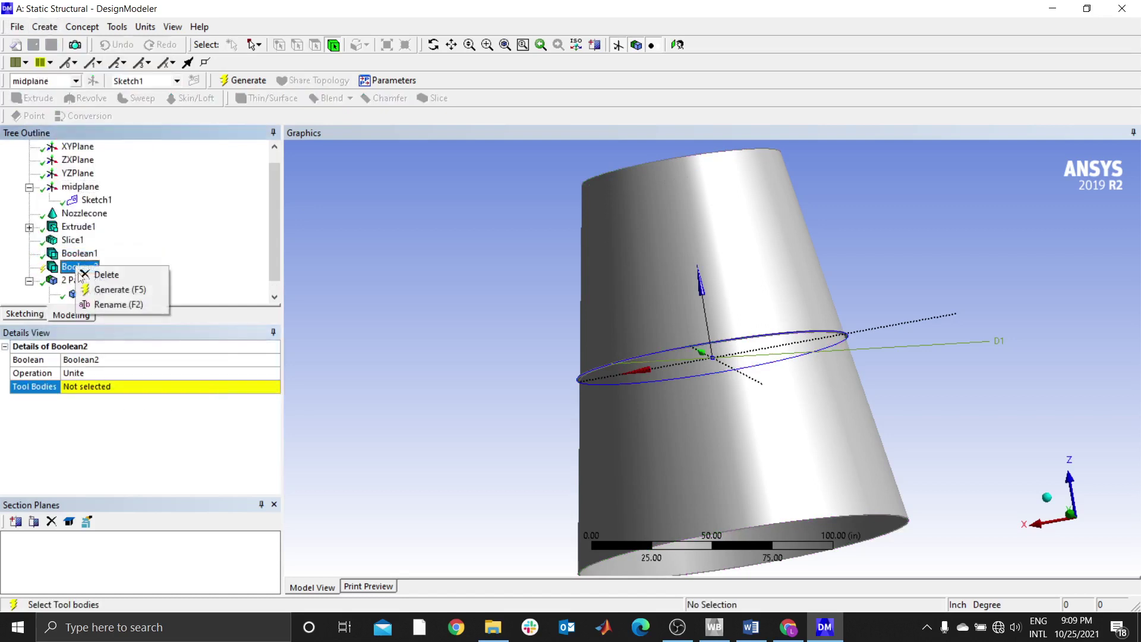
left_click(96, 275)
left_click(509, 363)
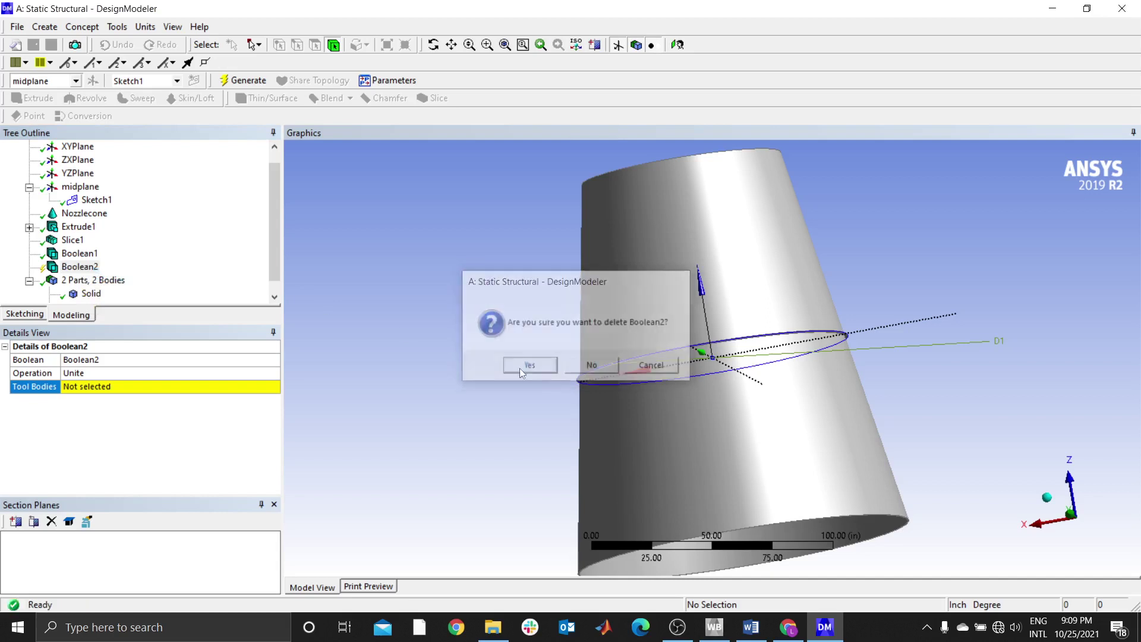
Create a Slice by Plane feature on all bodies with midplane as the base plane and generate it.
left_click(44, 27)
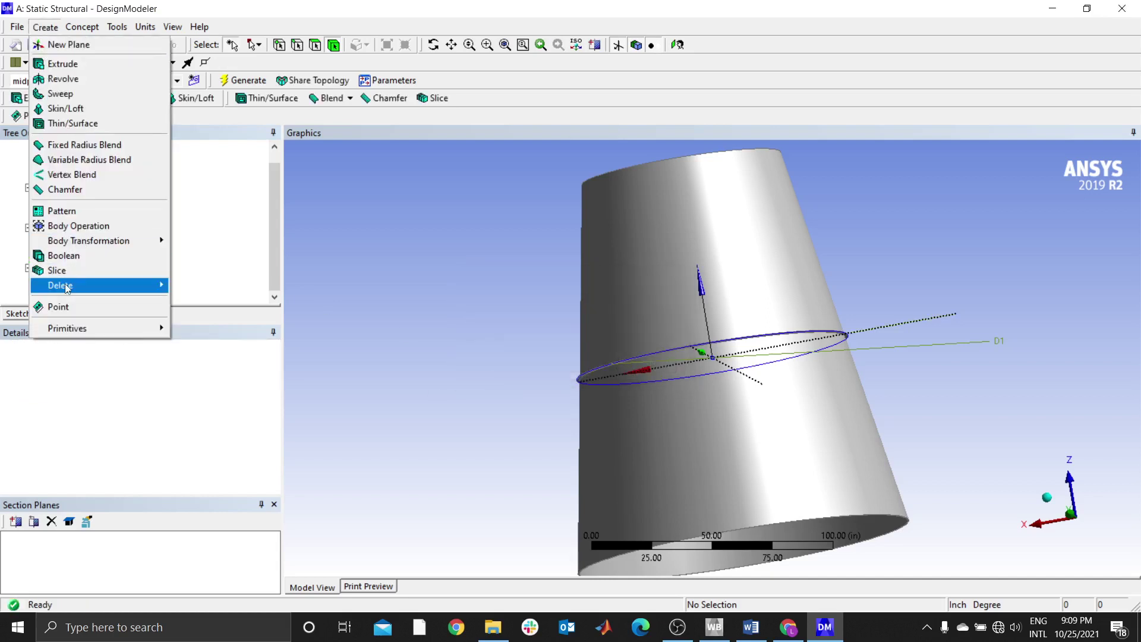
left_click(83, 270)
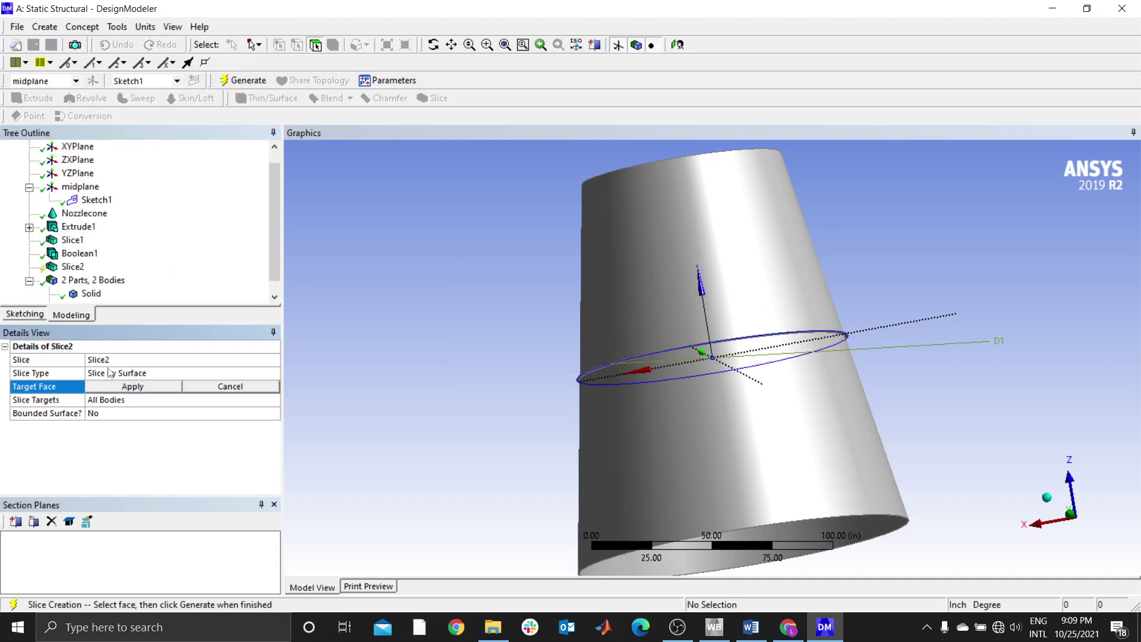
left_click(265, 376)
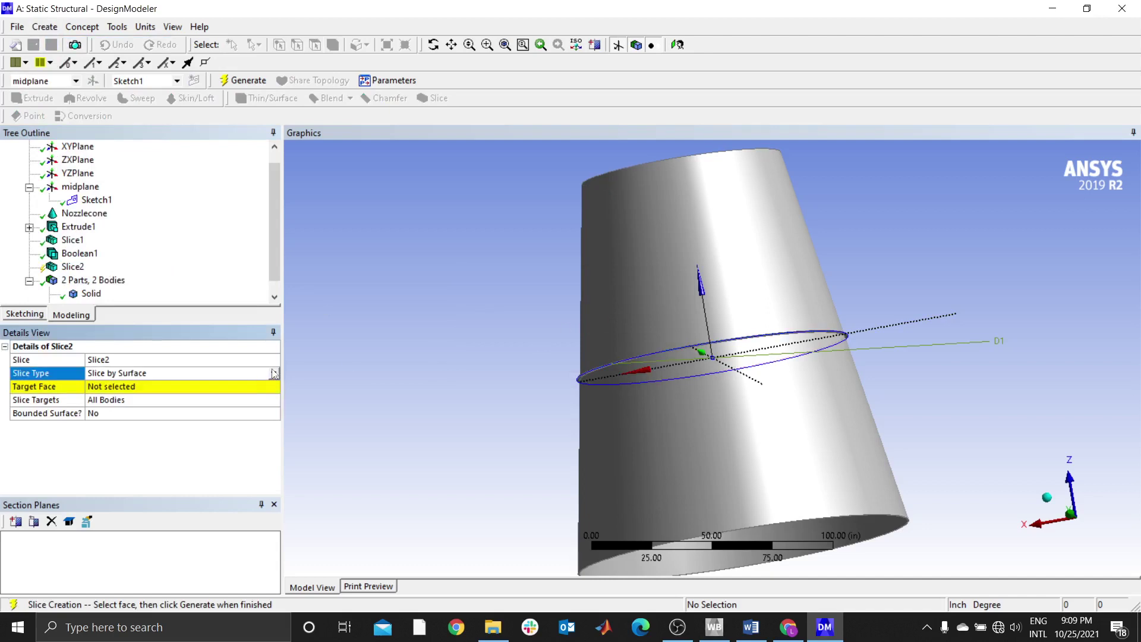
left_click(274, 373)
left_click(147, 384)
left_click(137, 387)
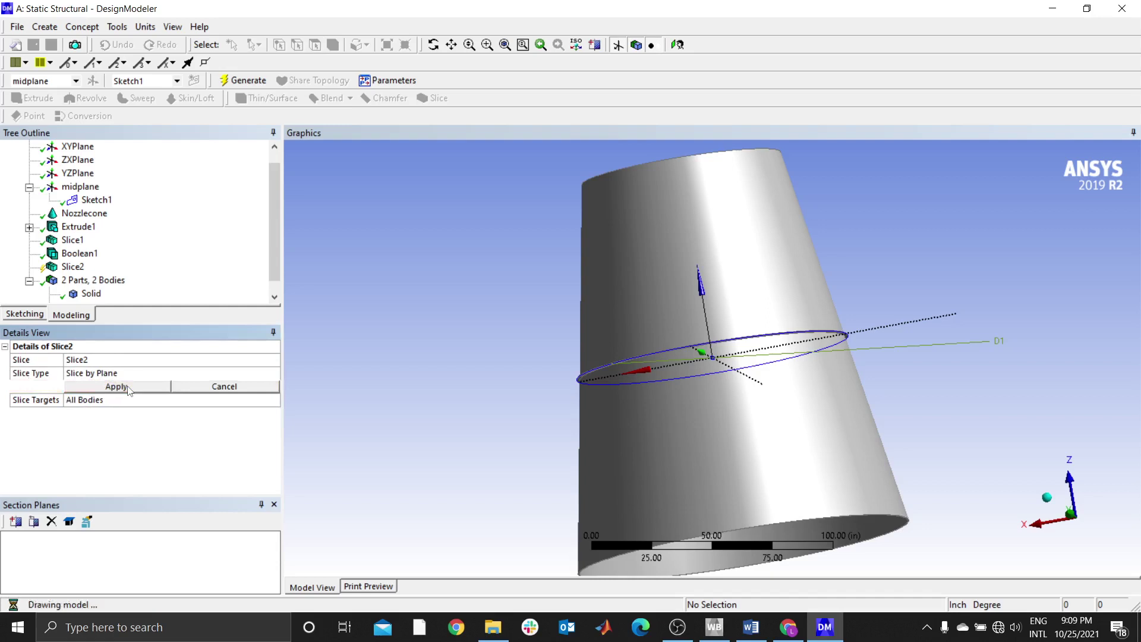
left_click(80, 186)
left_click(105, 388)
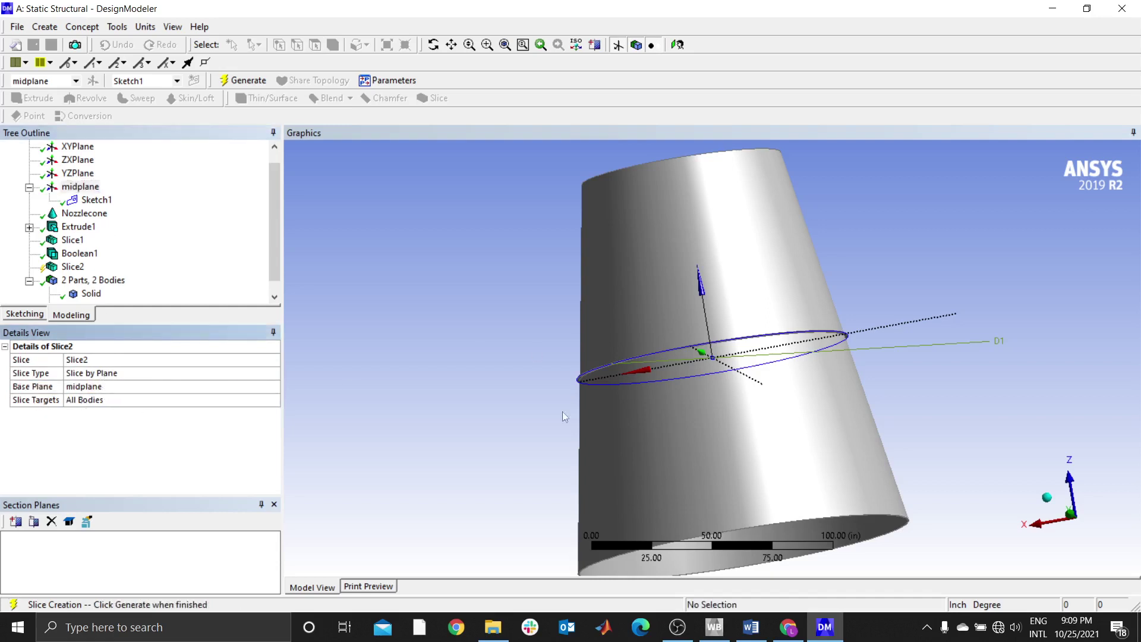
left_click(72, 266)
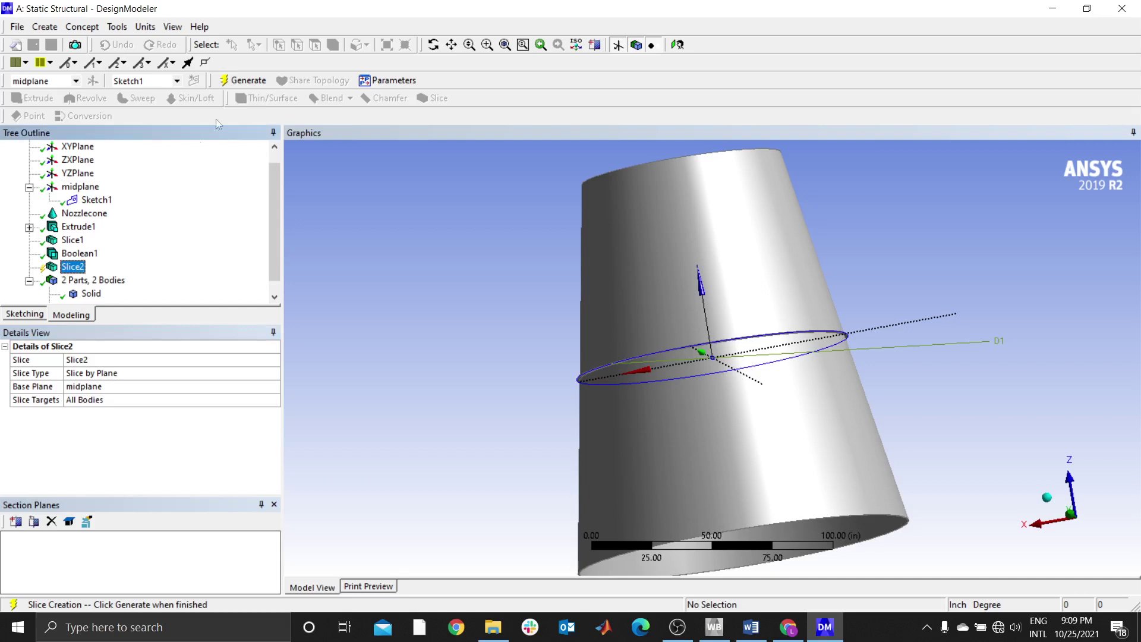
left_click(236, 85)
Hide Sketch1, the flange circle sketch on the midplane.
left_click(92, 197)
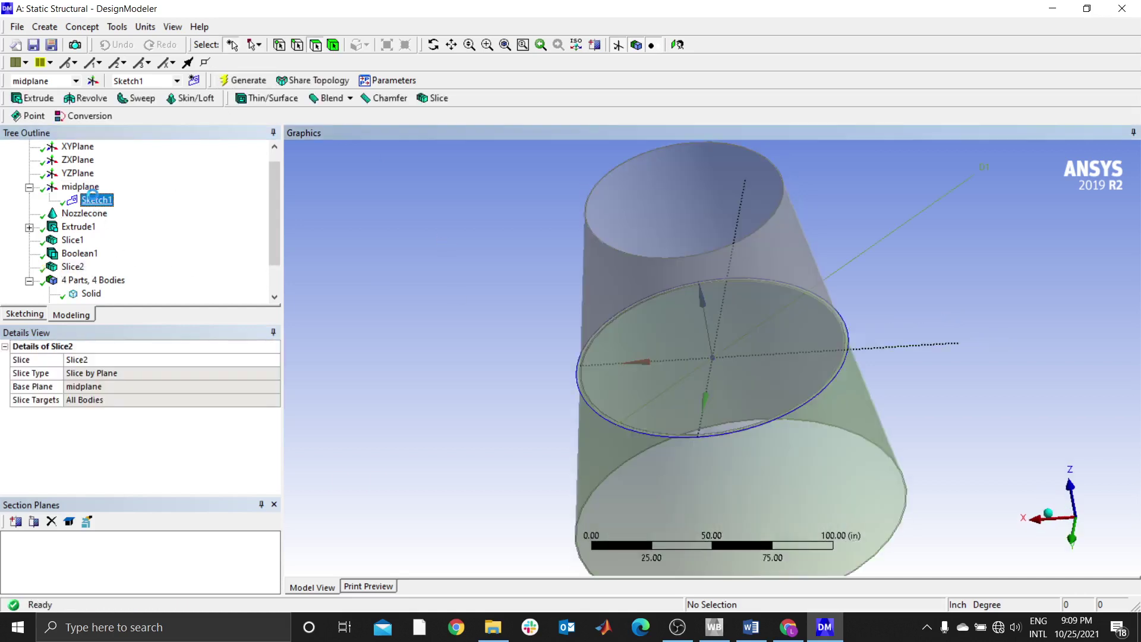
right_click(93, 198)
left_click(137, 218)
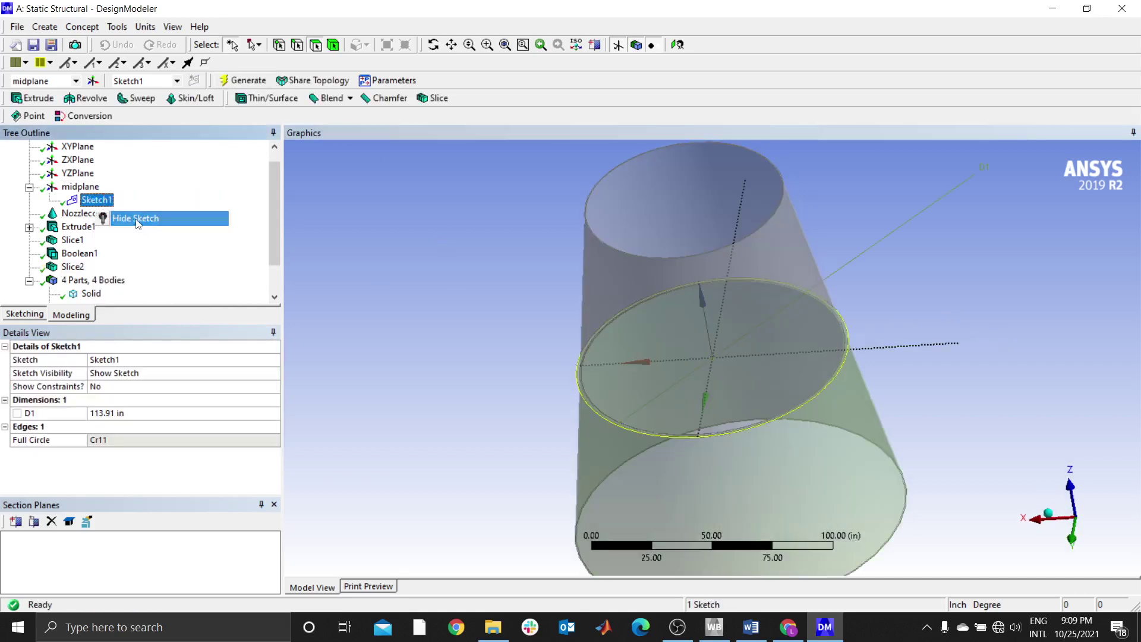
middle_click_drag(529, 280, 554, 320)
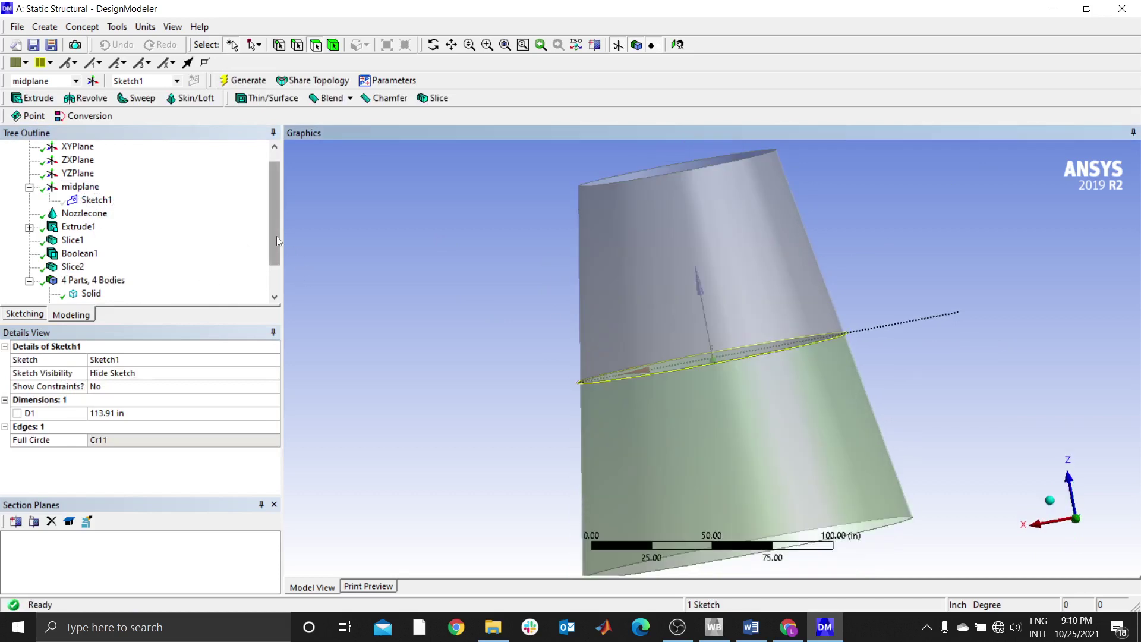
Examine the upper and lower nozzle halves as separate bodies, including the flange face at the cut.
scroll(276, 237, "down", 1)
left_click(92, 254)
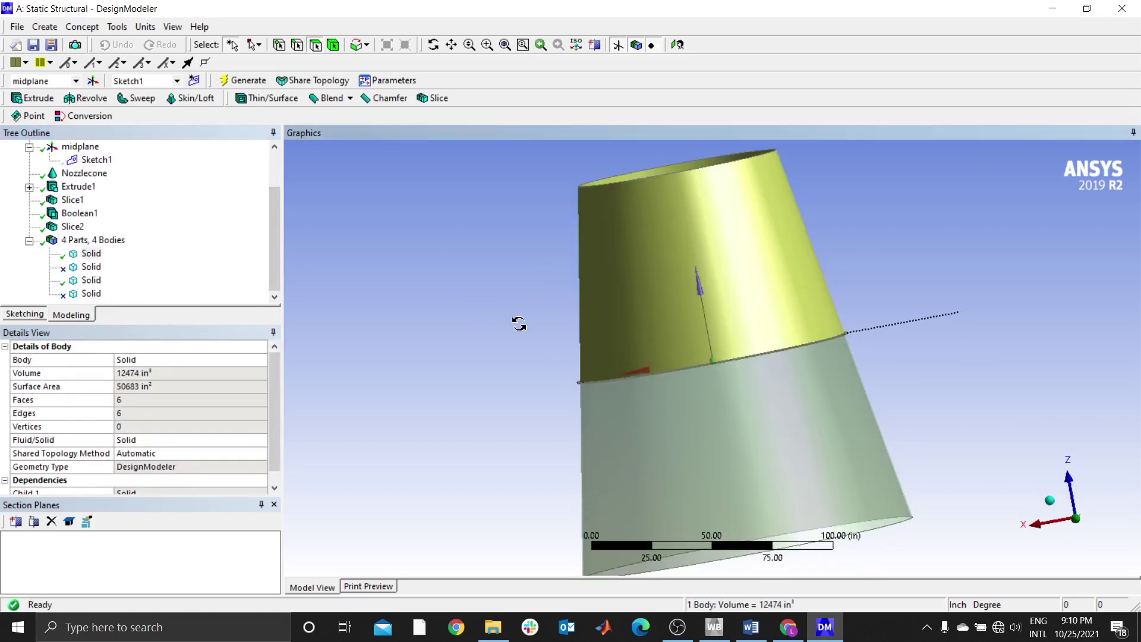
middle_click_drag(523, 323, 683, 268)
left_click(99, 290)
middle_click_drag(464, 356, 508, 374)
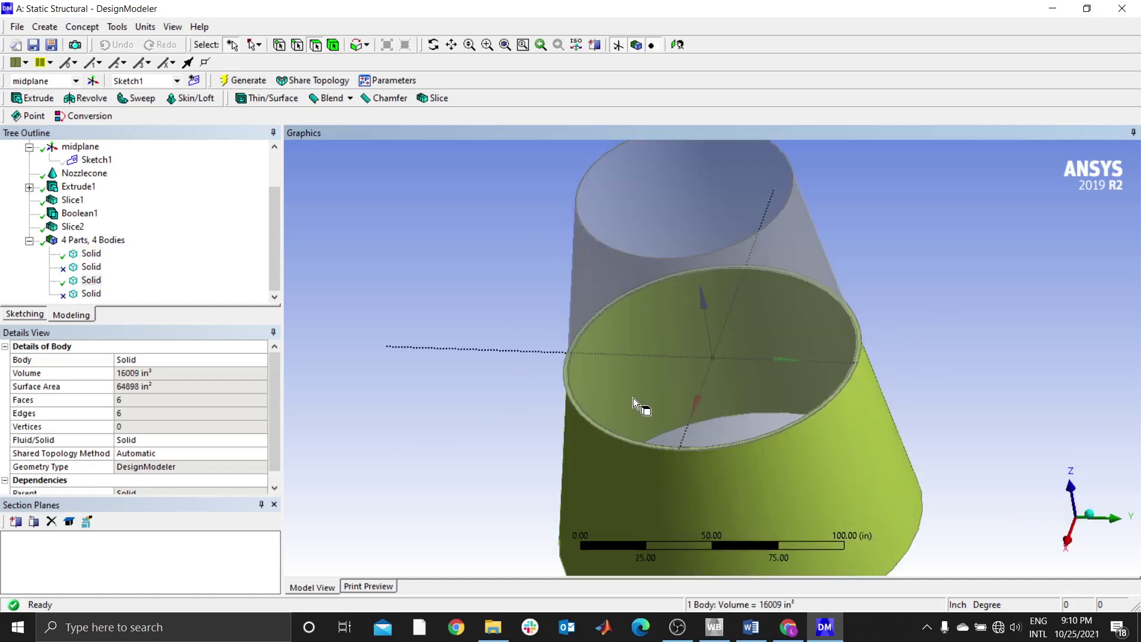
Rename the upper nozzle half's body as "mid nozzle".
right_click(89, 254)
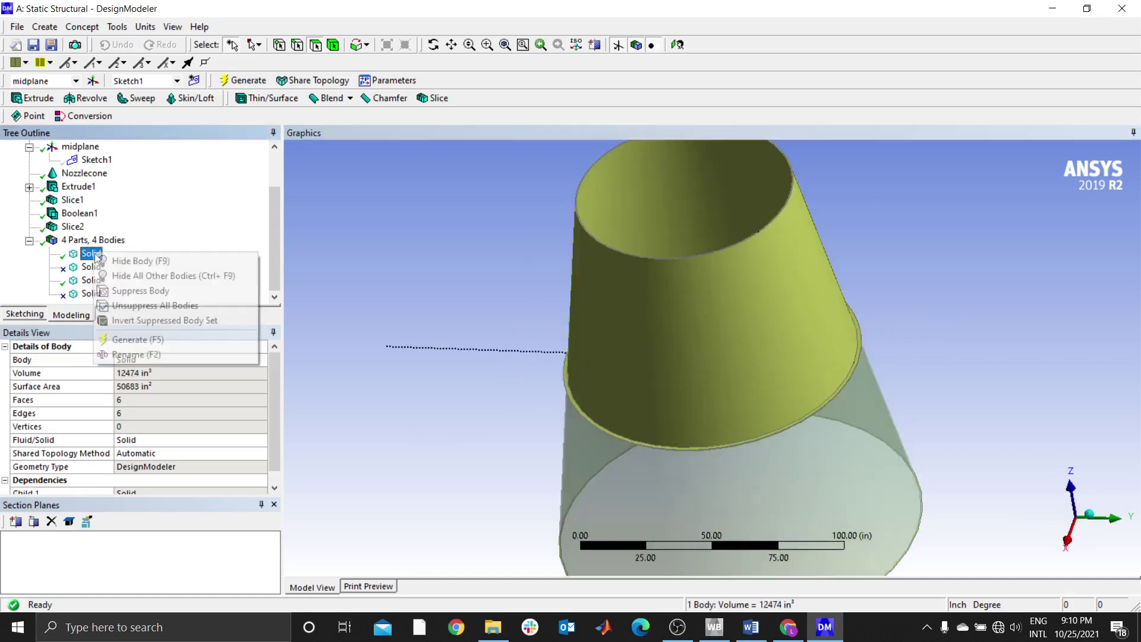
left_click(128, 355)
type("mid")
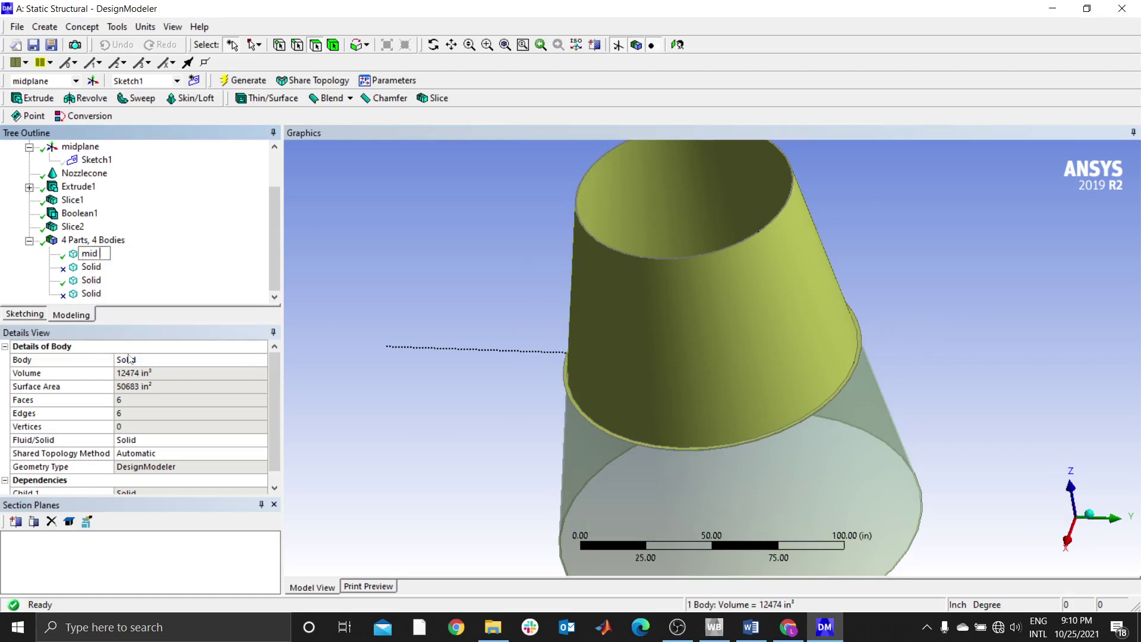
type(" nozzle")
key("Return")
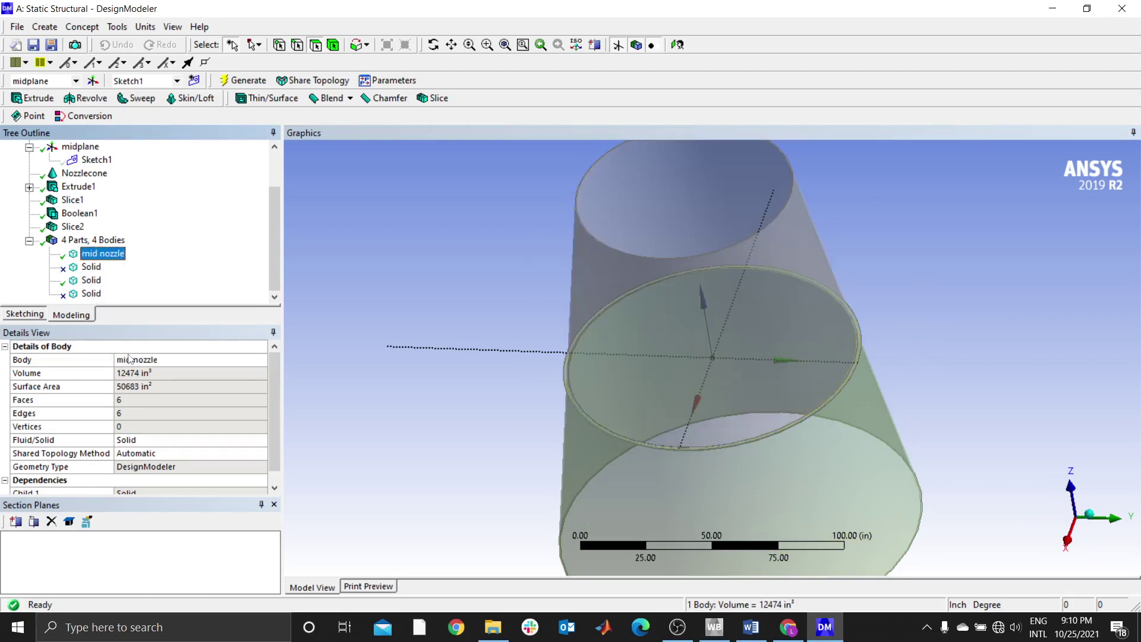
Rename the solid body below the midplane as "lower nozzle".
left_click(91, 280)
right_click(98, 291)
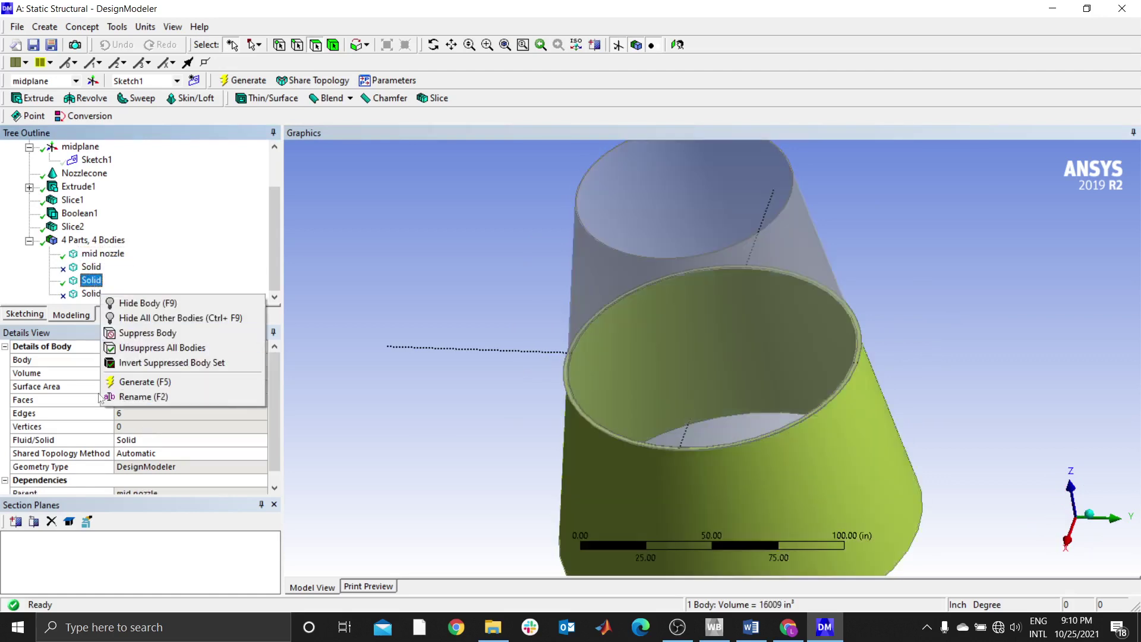
left_click(143, 397)
type("low")
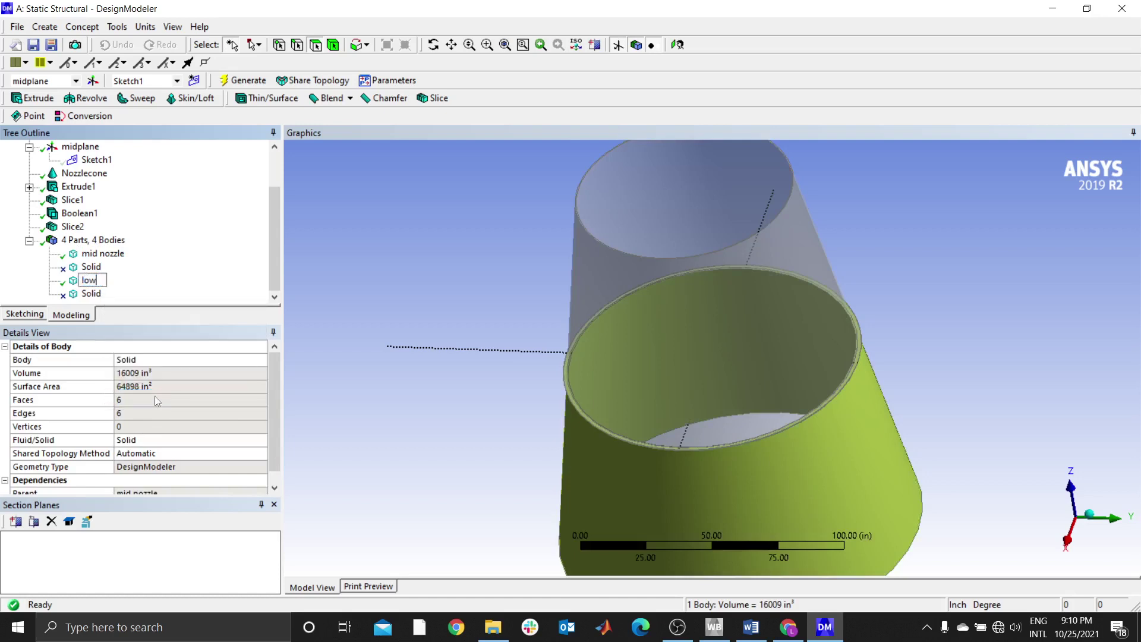
type("er nozzle")
key("Return")
Switch to the Nozzle Analysis document in Word to consult the picture of the mid and lower nozzle.
middle_click_drag(534, 237, 793, 523)
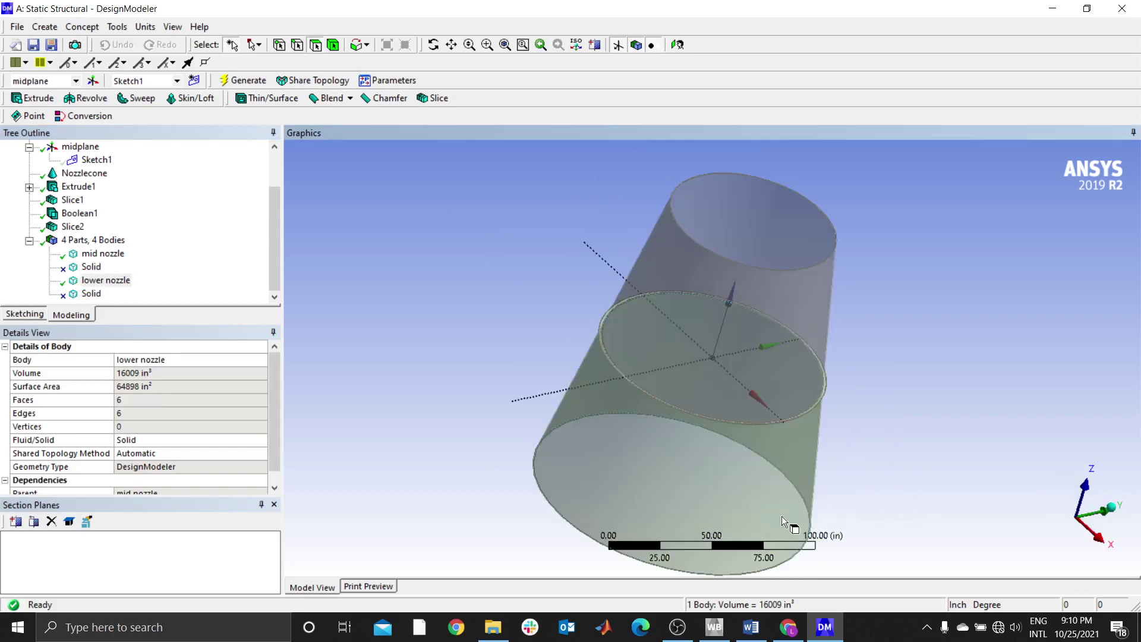
left_click(758, 630)
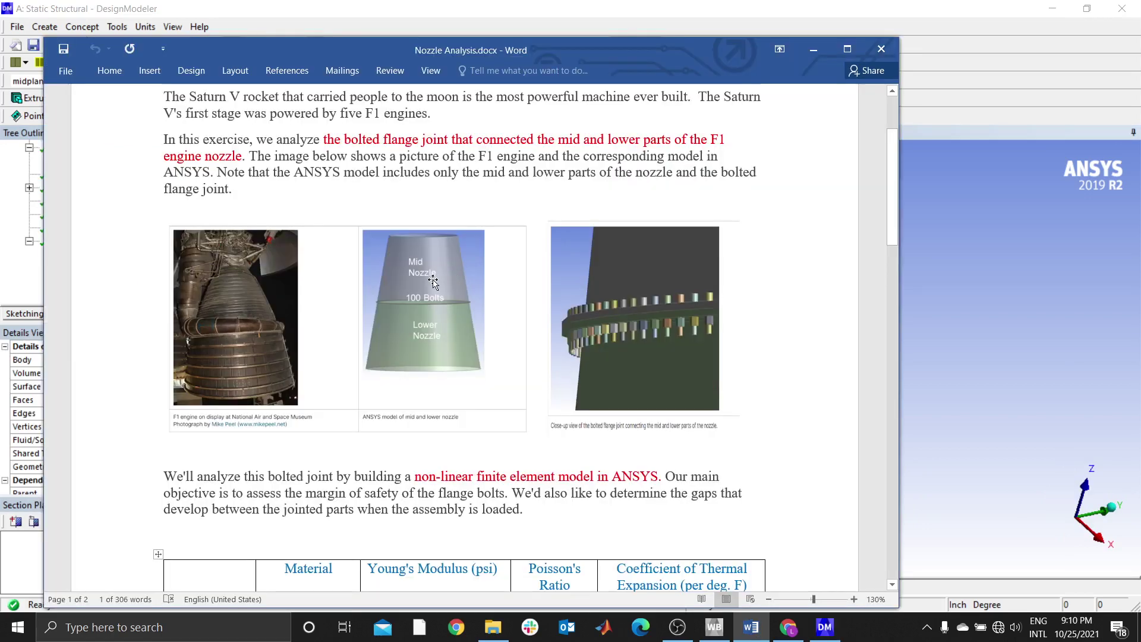